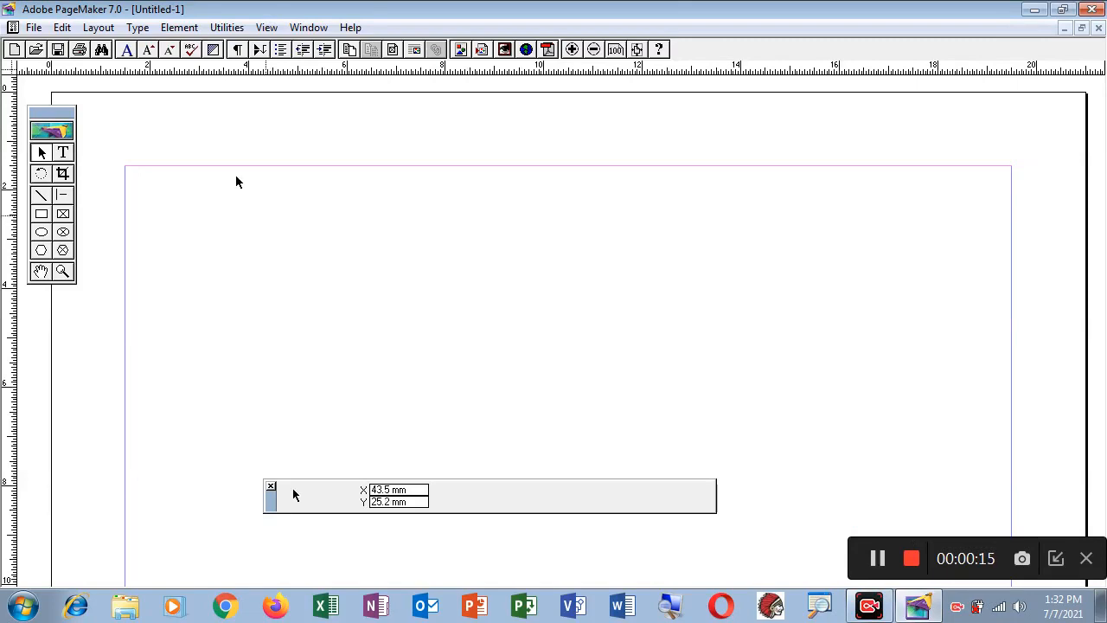
pyautogui.click(135, 28)
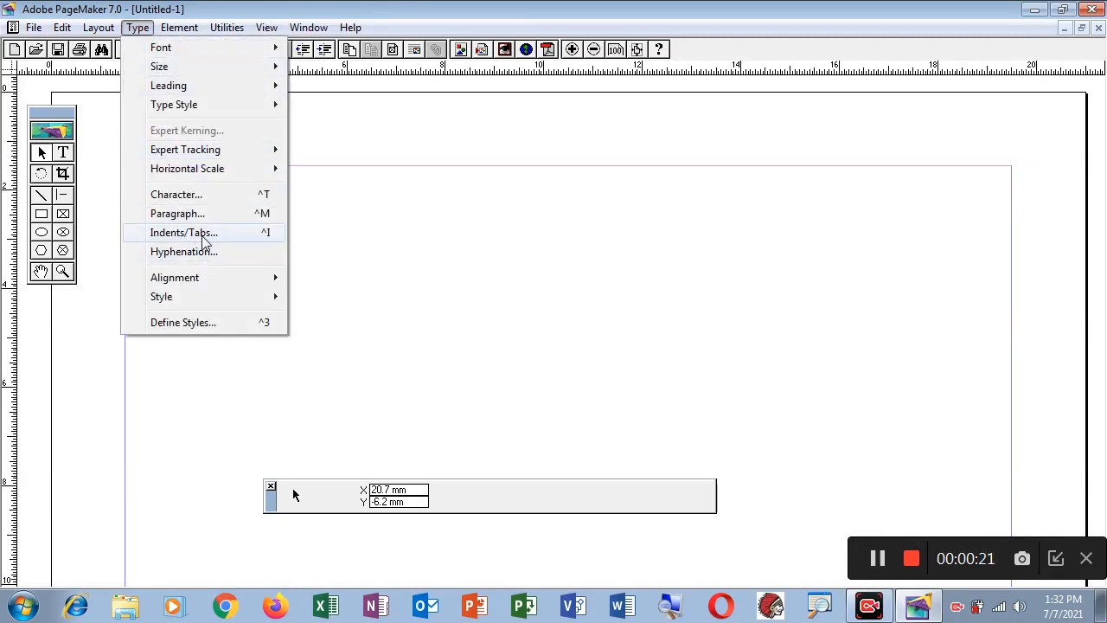
pyautogui.click(316, 245)
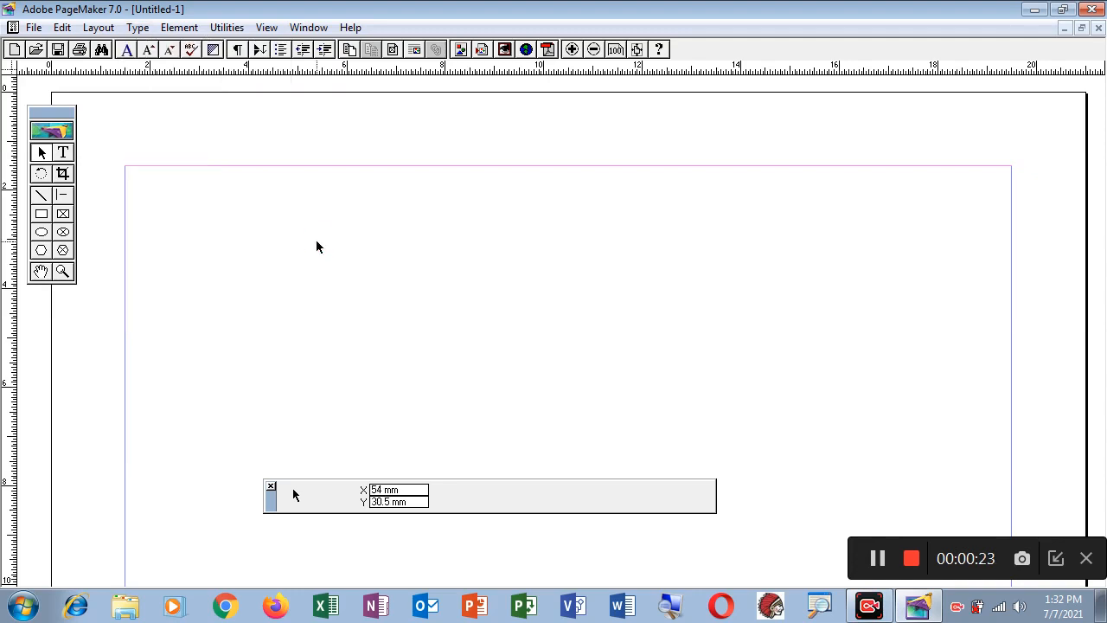
# Step: Try tabbing across the default tab stops with the Text tool in an empty line near the page's upper margin
pyautogui.click(63, 154)
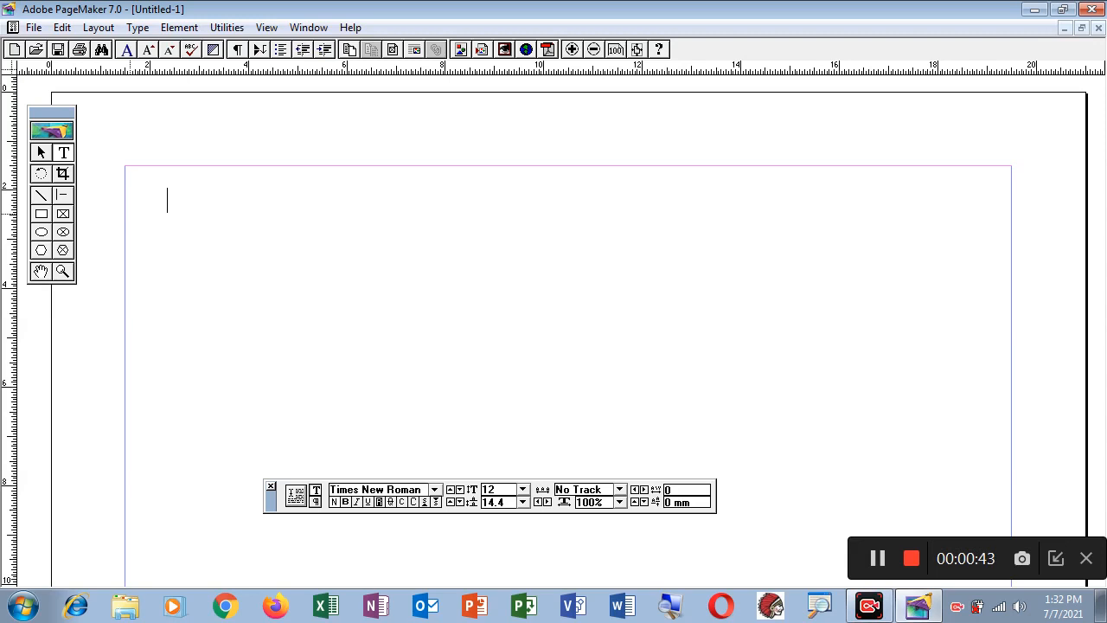
pyautogui.click(129, 200)
pyautogui.press('Tab')
pyautogui.press('Tab')
pyautogui.press('Tab')
pyautogui.press('Tab')
pyautogui.press('Tab')
pyautogui.click(135, 201)
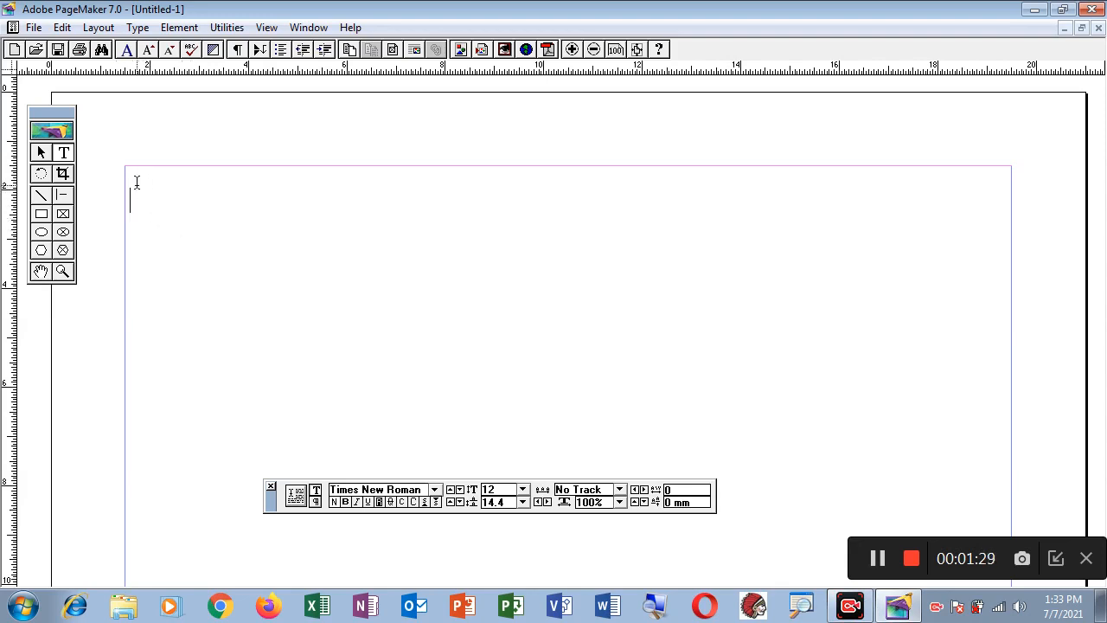
pyautogui.moveTo(145, 196); pyautogui.dragTo(260, 273)
pyautogui.click(166, 129)
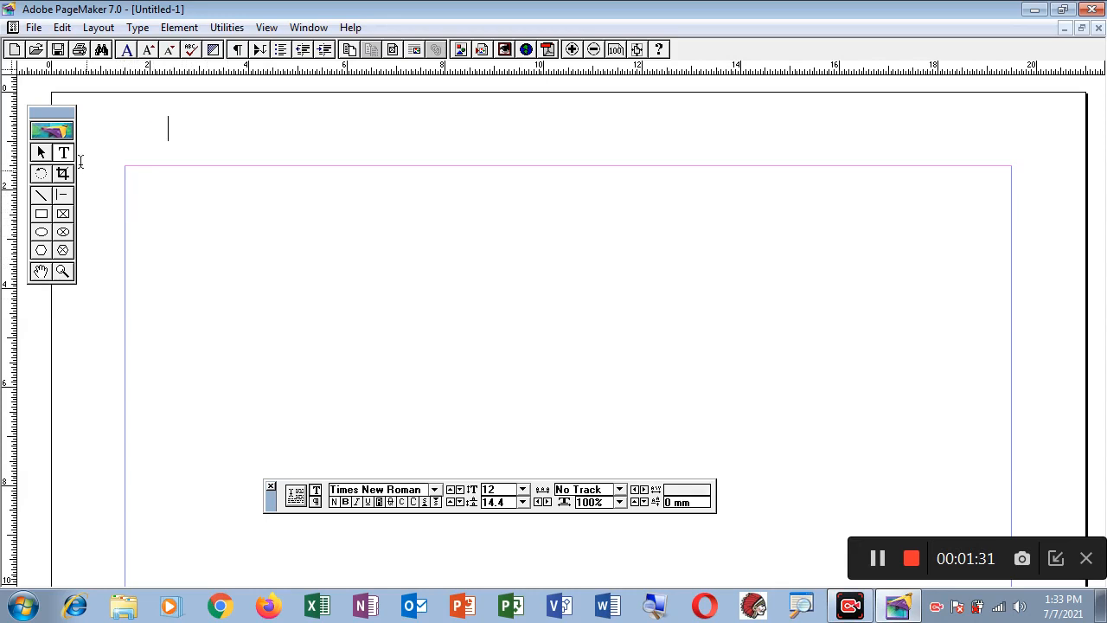
# Step: Draw a text block about 17 cm wide between the page margins and enter the tab-separated headings S.No and Description
pyautogui.moveTo(142, 204); pyautogui.dragTo(994, 419)
pyautogui.click(273, 314)
pyautogui.write('S')
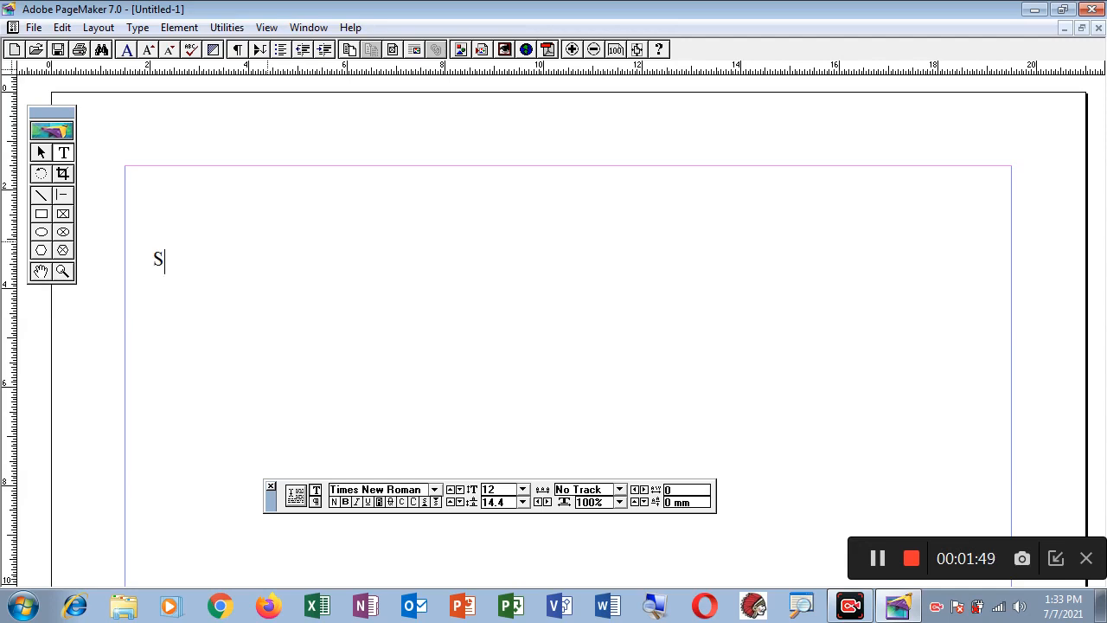
pyautogui.write('.No')
pyautogui.press('Tab')
pyautogui.write('Descr')
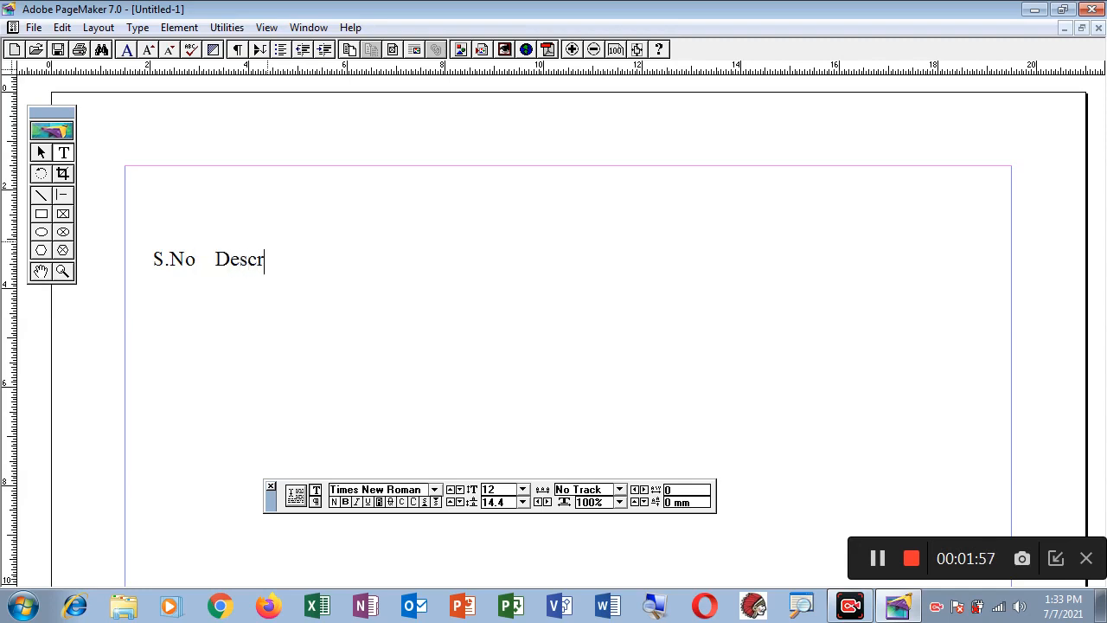
pyautogui.write('iption')
pyautogui.press('Tab')
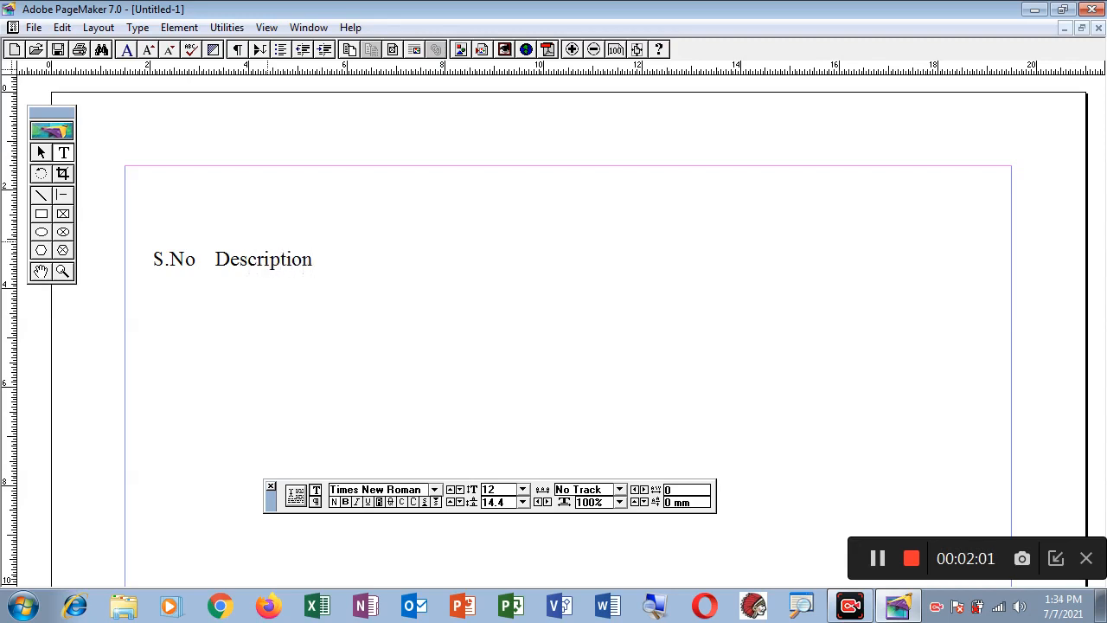
# Step: Complete the heading row with the tab-separated headings Qty, Price and Amount, and start a new line
pyautogui.write('QtyProce')
pyautogui.press('BackSpace')
pyautogui.press('BackSpace')
pyautogui.press('BackSpace')
pyautogui.write('ice')
pyautogui.press('Tab')
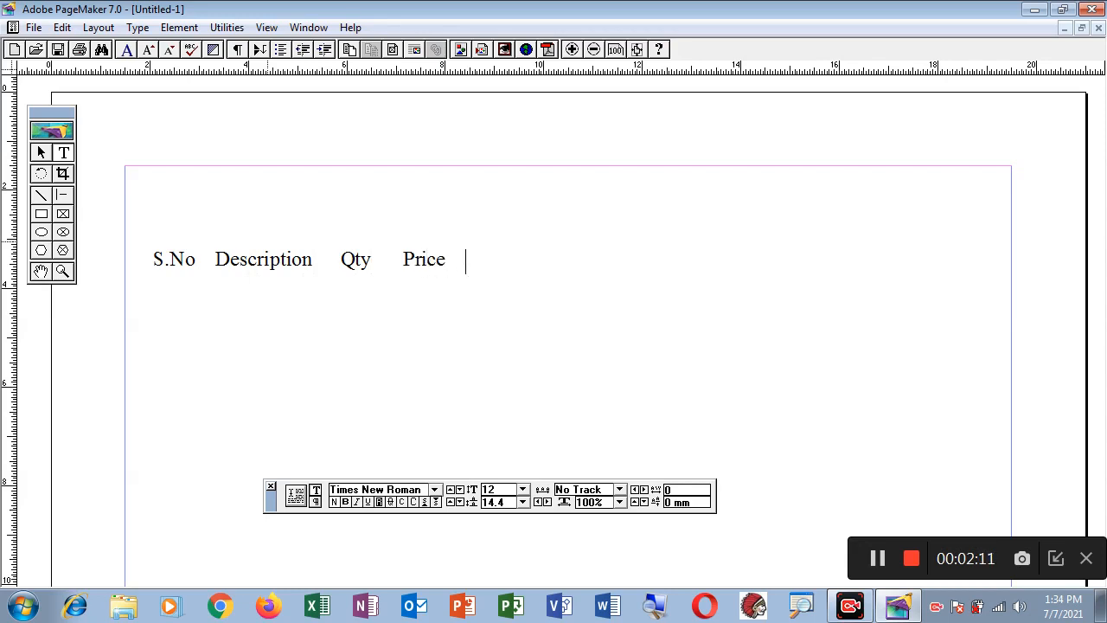
pyautogui.write('Amount')
pyautogui.press('Return')
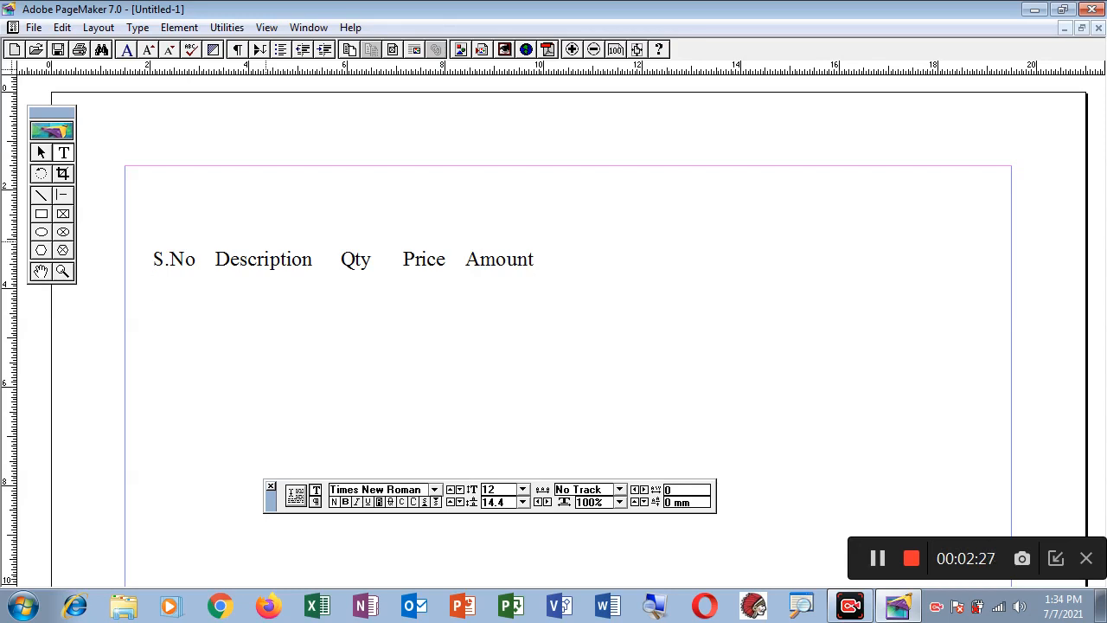
# Step: Enter the first tab-separated item row with the values 1., Soap, 10, 25.00 and 250.00, and start a new line
pyautogui.write('1.\tSoap')
pyautogui.press('Tab')
pyautogui.write('10')
pyautogui.press('Tab')
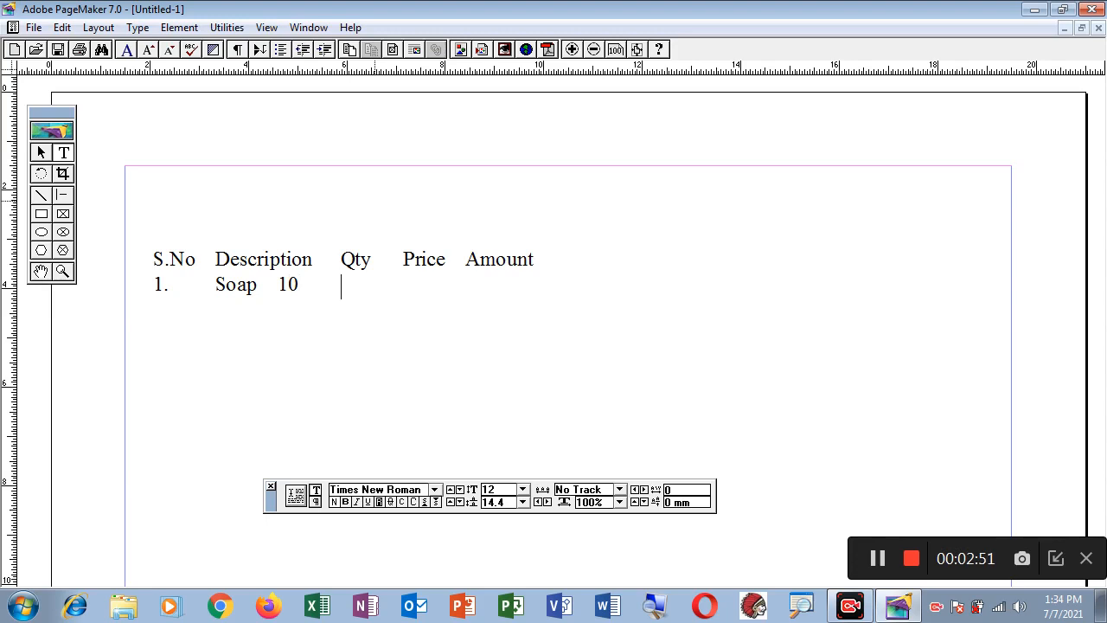
pyautogui.write('25.00\t250.')
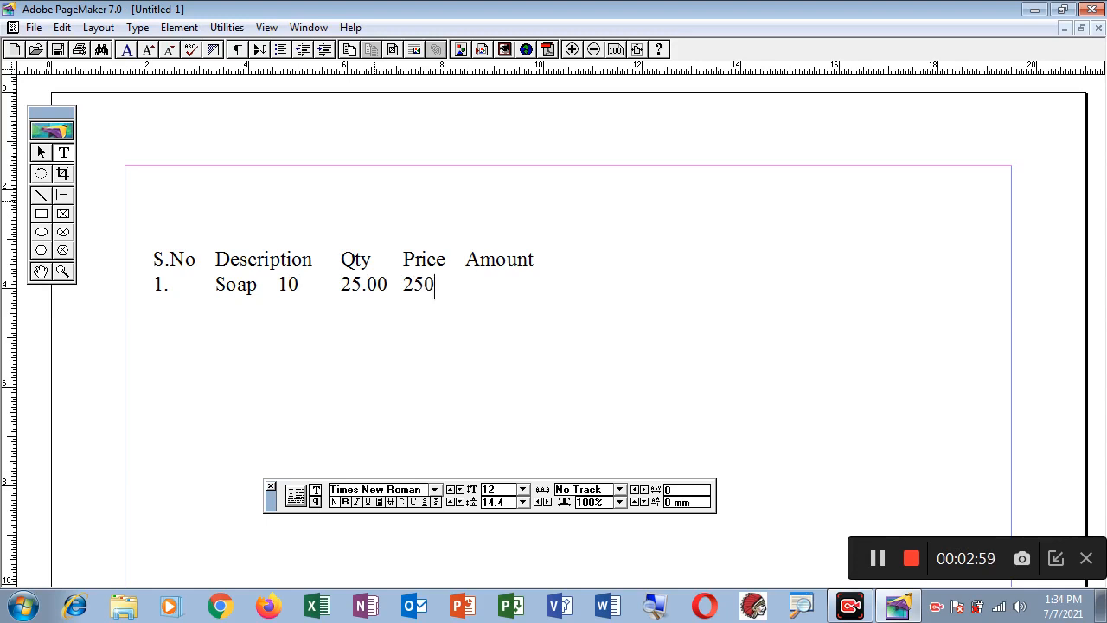
pyautogui.write('00')
pyautogui.press('Return')
# Step: Enter the second tab-separated item row with the values 2., Colgate, 100, 50 and 5000.00
pyautogui.write('2.')
pyautogui.press('Tab')
pyautogui.write('Colgate')
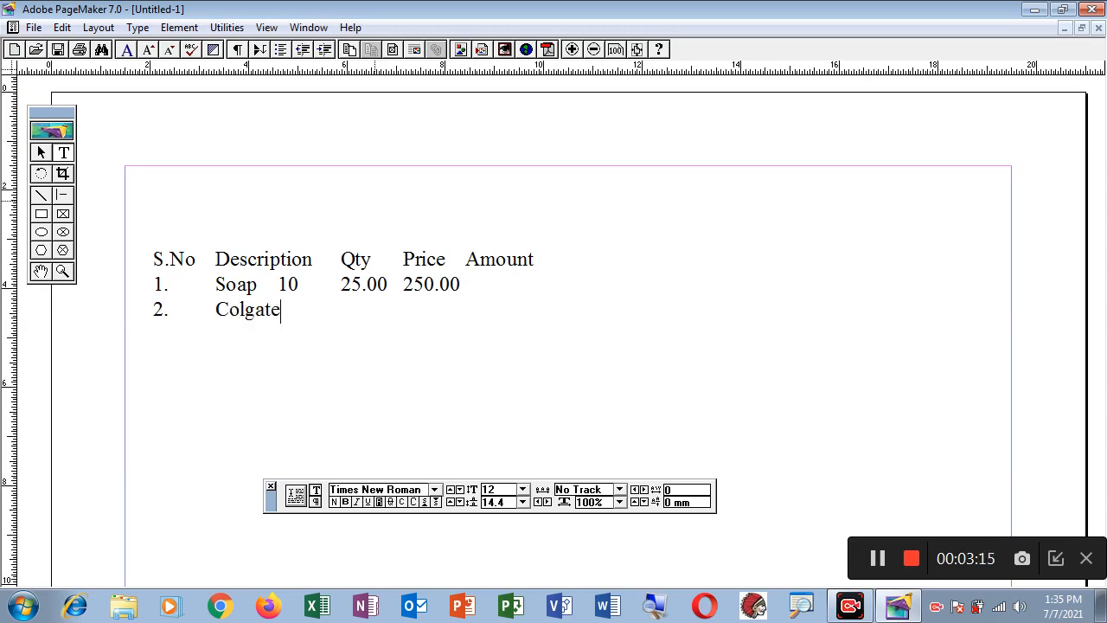
pyautogui.press('Tab')
pyautogui.write('100')
pyautogui.press('Tab')
pyautogui.write('50')
pyautogui.press('Tab')
pyautogui.write('500')
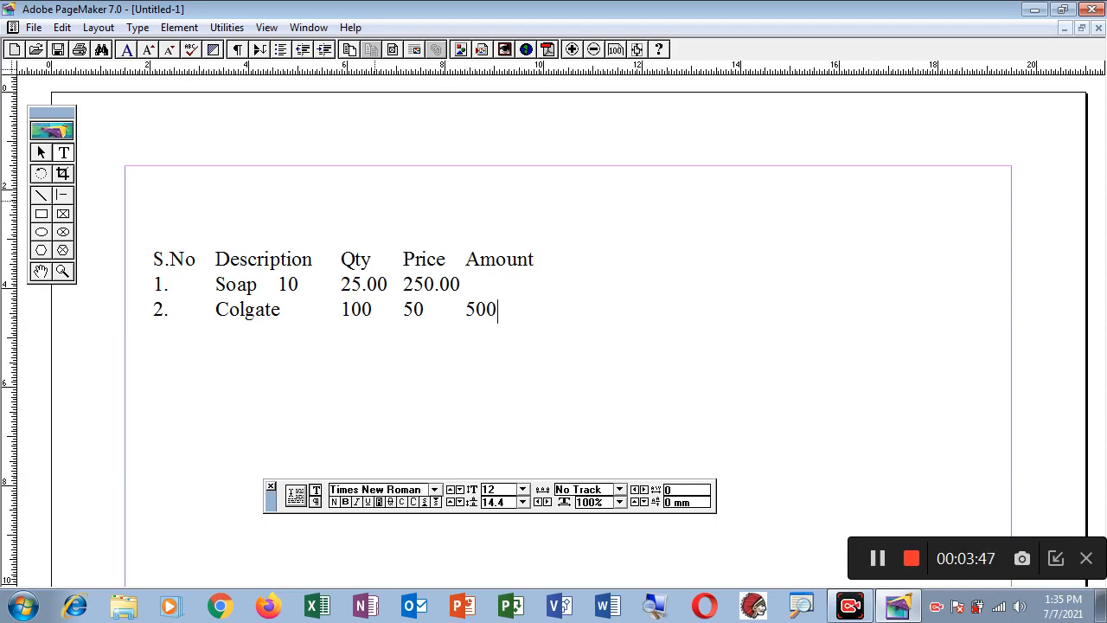
pyautogui.write('0.00')
# Step: Check the Colgate amount by multiplying 50 by 100 in the Windows Calculator, and close it
pyautogui.click(22, 609)
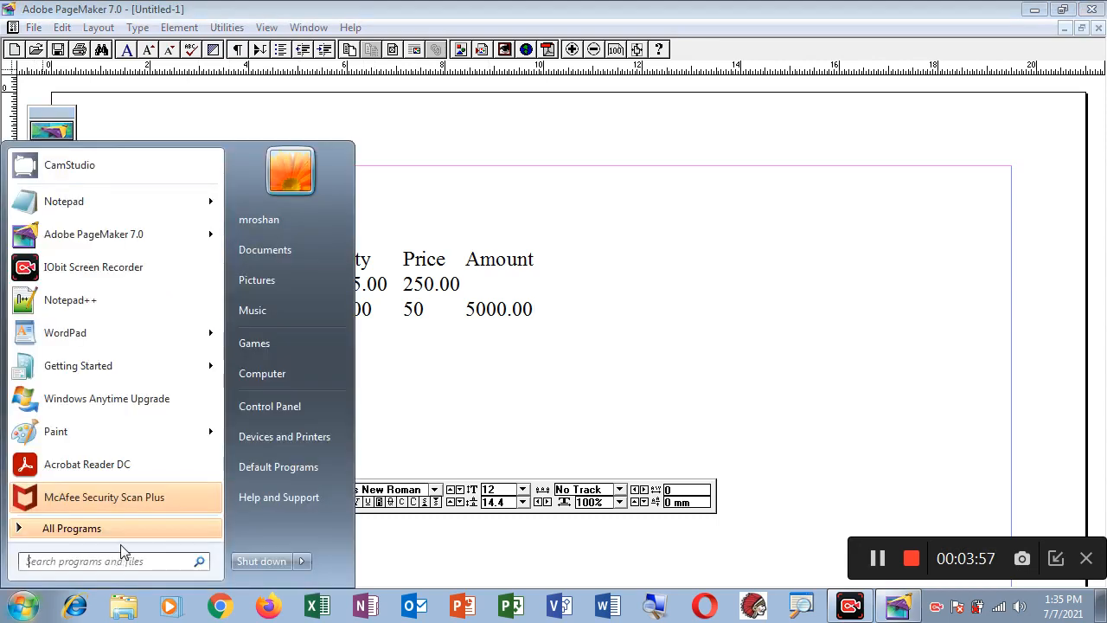
pyautogui.write('calc')
pyautogui.press('Return')
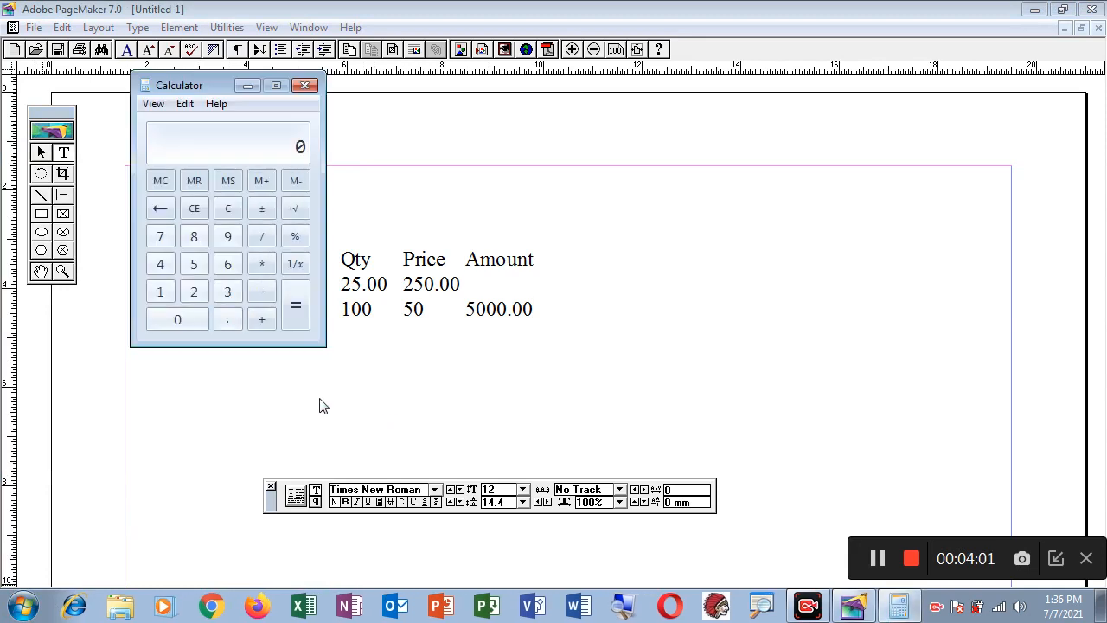
pyautogui.write('50 * 100')
pyautogui.press('Return')
pyautogui.click(305, 84)
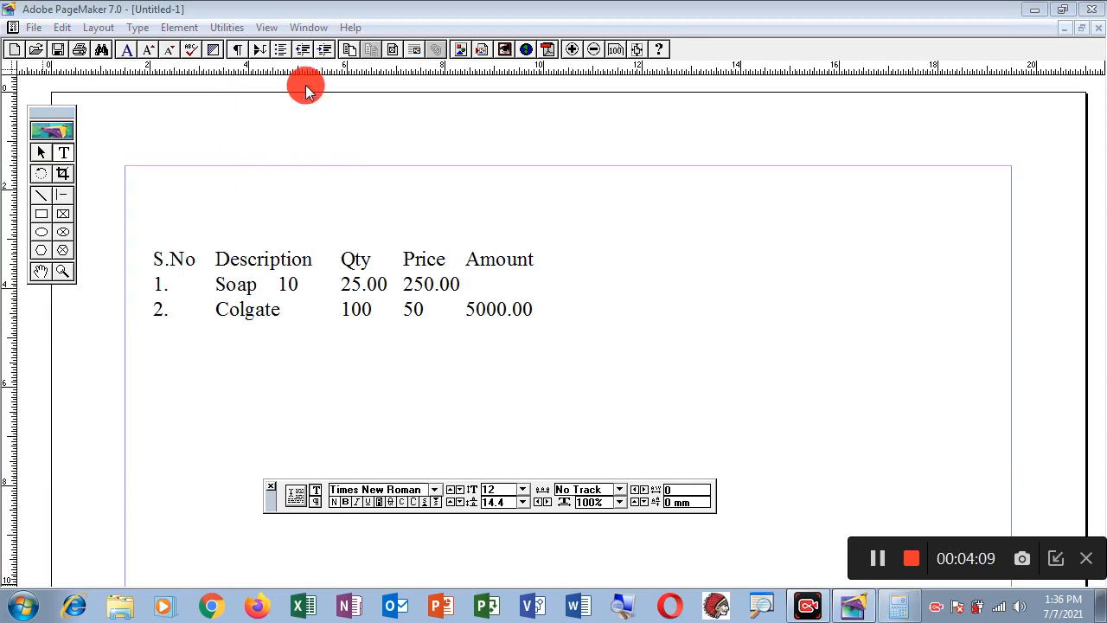
# Step: Add the decimals .00 to the price in the Colgate row
pyautogui.click(424, 310)
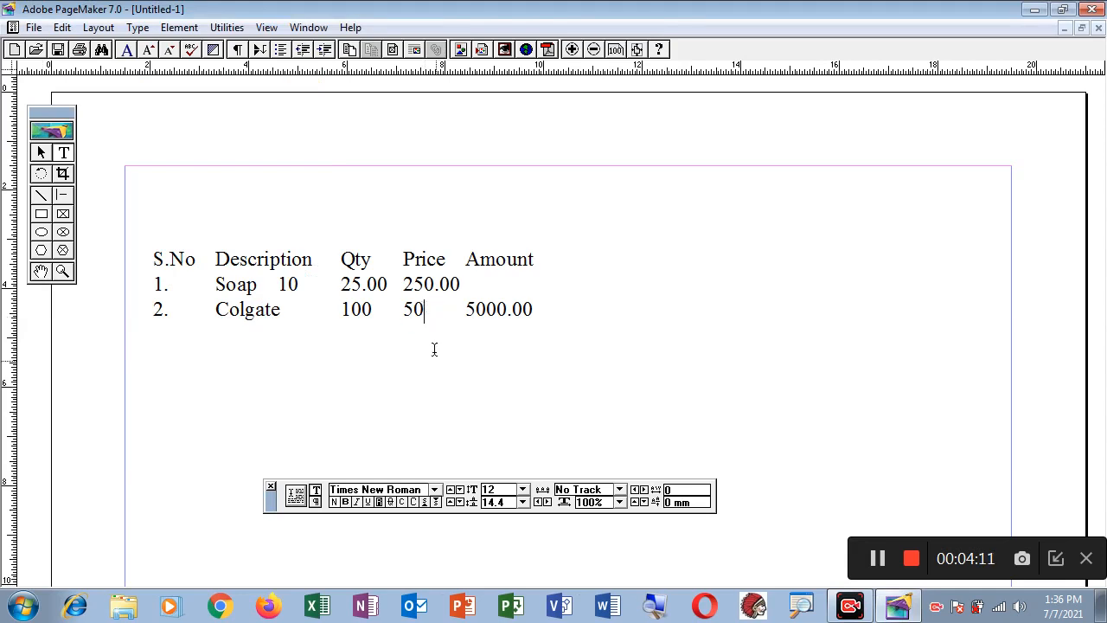
pyautogui.write('.00')
pyautogui.click(569, 302)
# Step: Apply a left tab stop at 25.1 mm to all three rows for the Description column
pyautogui.moveTo(153, 260); pyautogui.dragTo(548, 328)
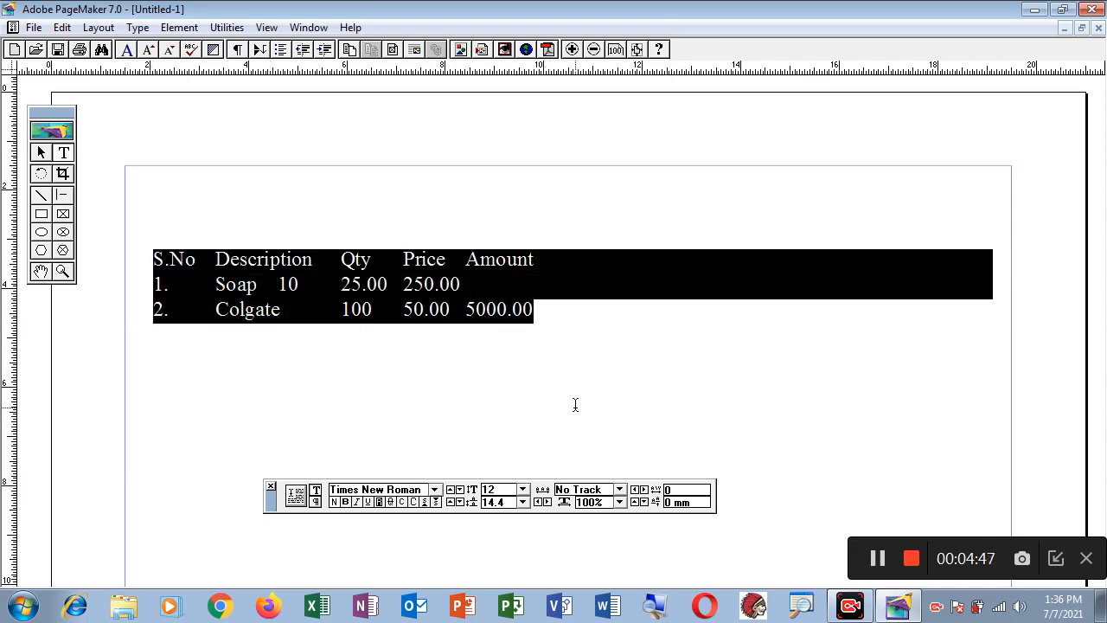
pyautogui.click(139, 27)
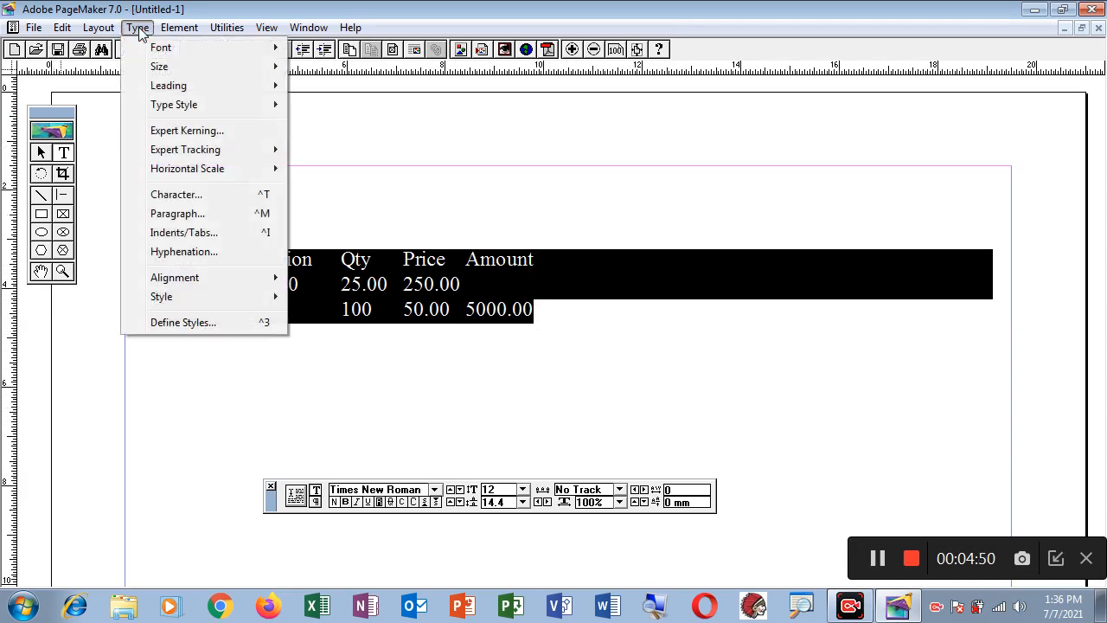
pyautogui.click(183, 232)
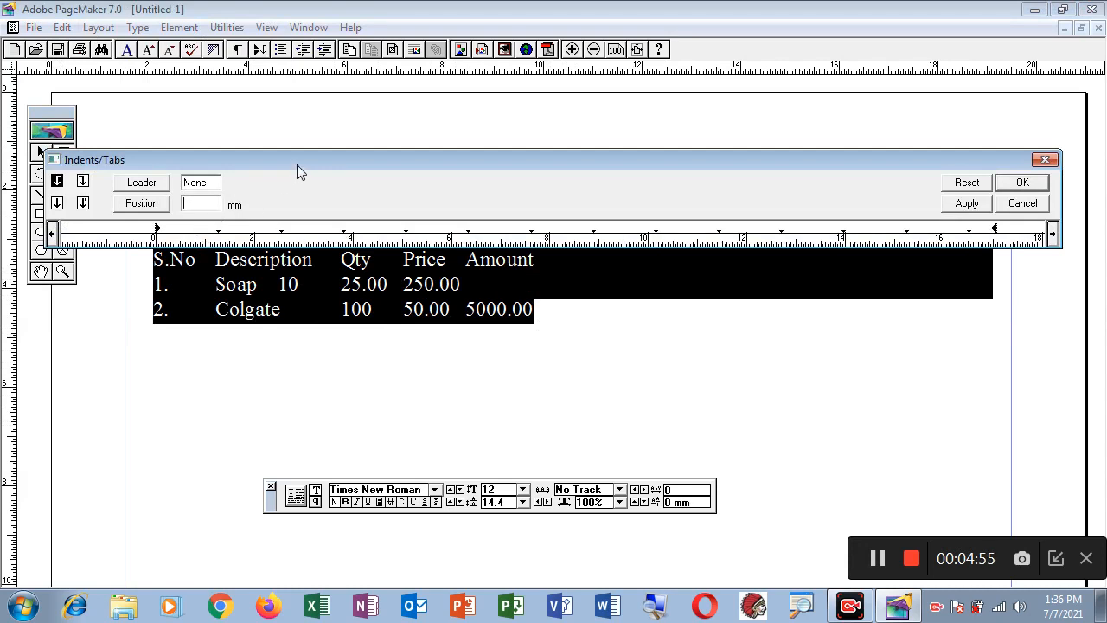
pyautogui.moveTo(296, 164)
pyautogui.mouseDown()
pyautogui.moveTo(271, 156)
pyautogui.moveTo(272, 142)
pyautogui.moveTo(301, 148)
pyautogui.mouseUp()
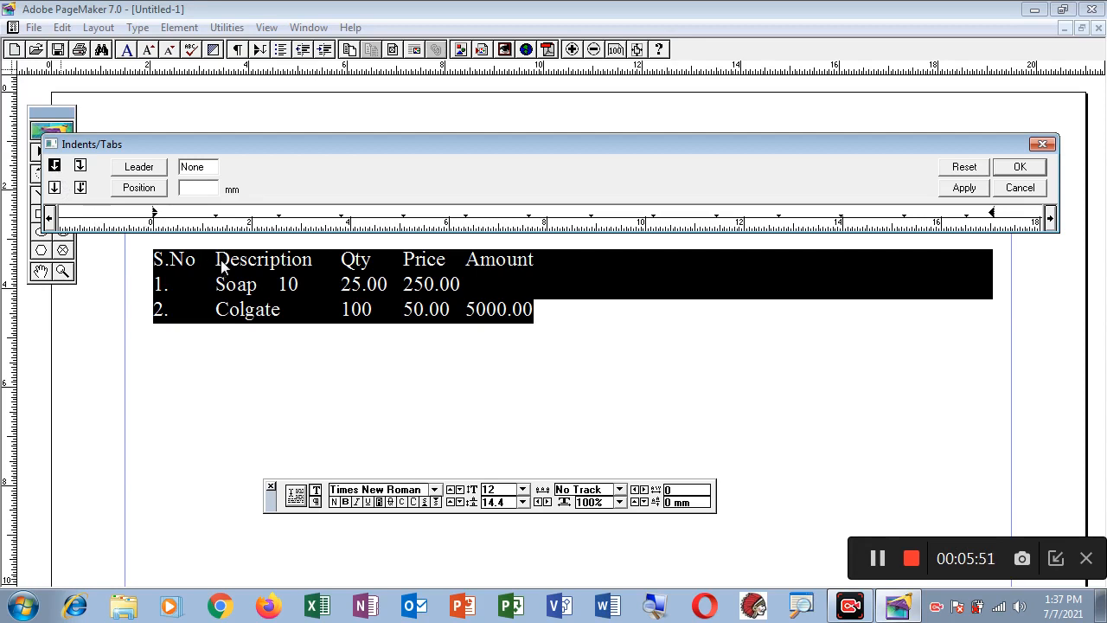
pyautogui.click(278, 230)
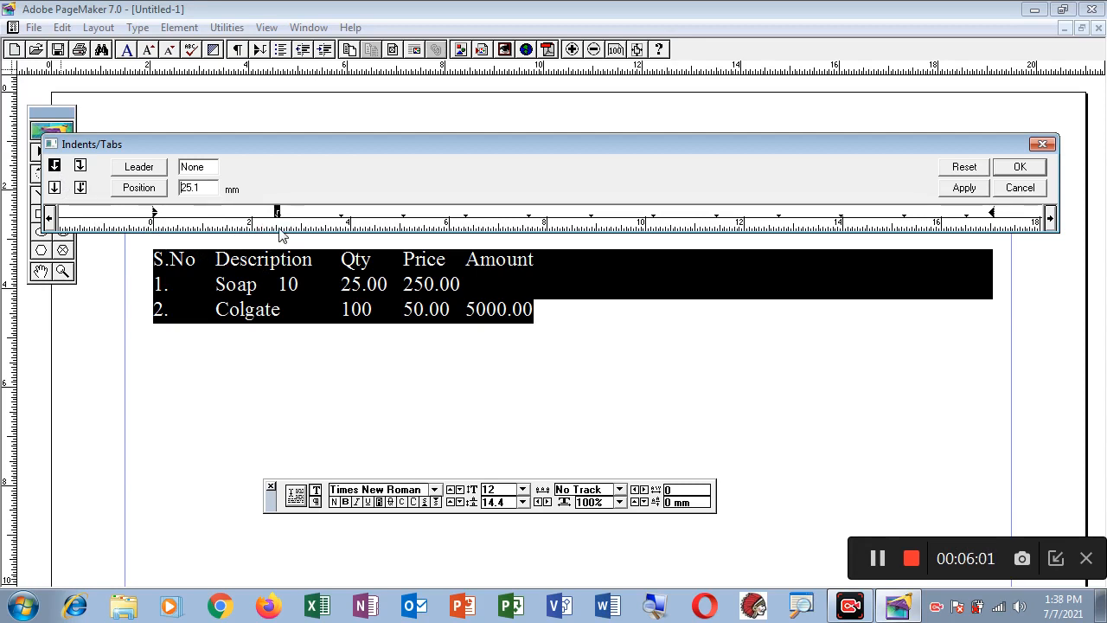
pyautogui.click(961, 190)
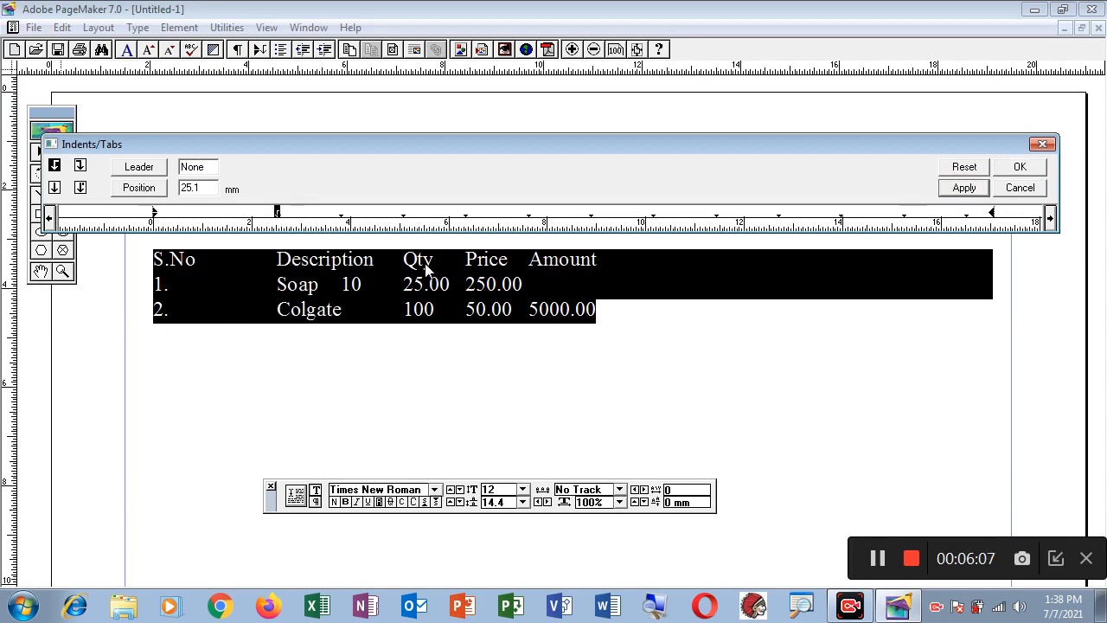
# Step: Apply left tab stops at 65 mm for the Qty column and 90.1 mm for the Price column
pyautogui.click(474, 230)
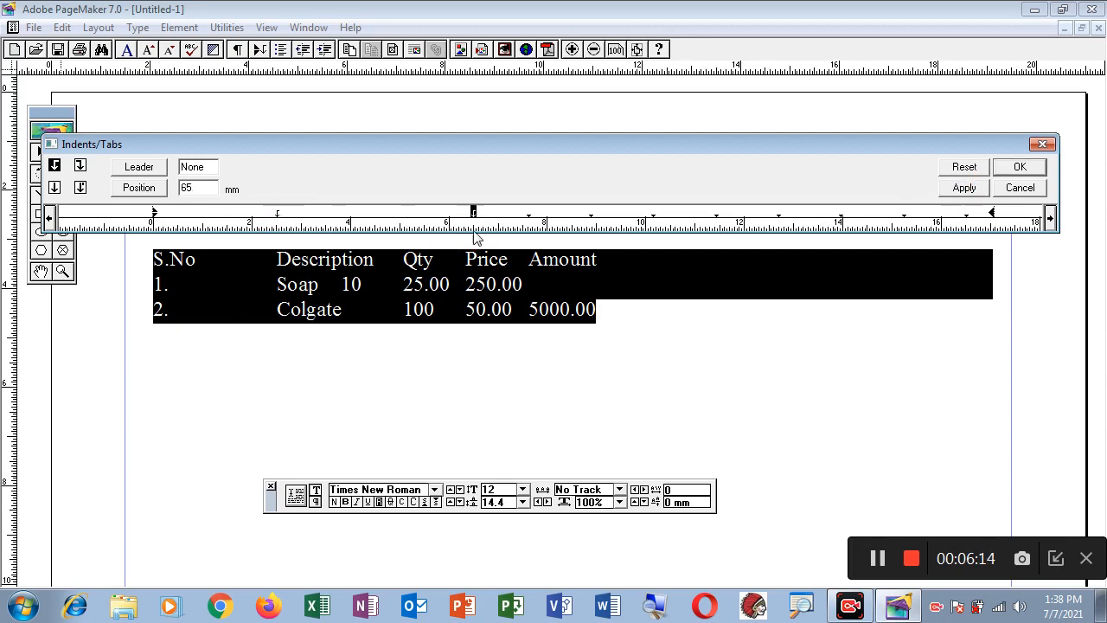
pyautogui.click(975, 190)
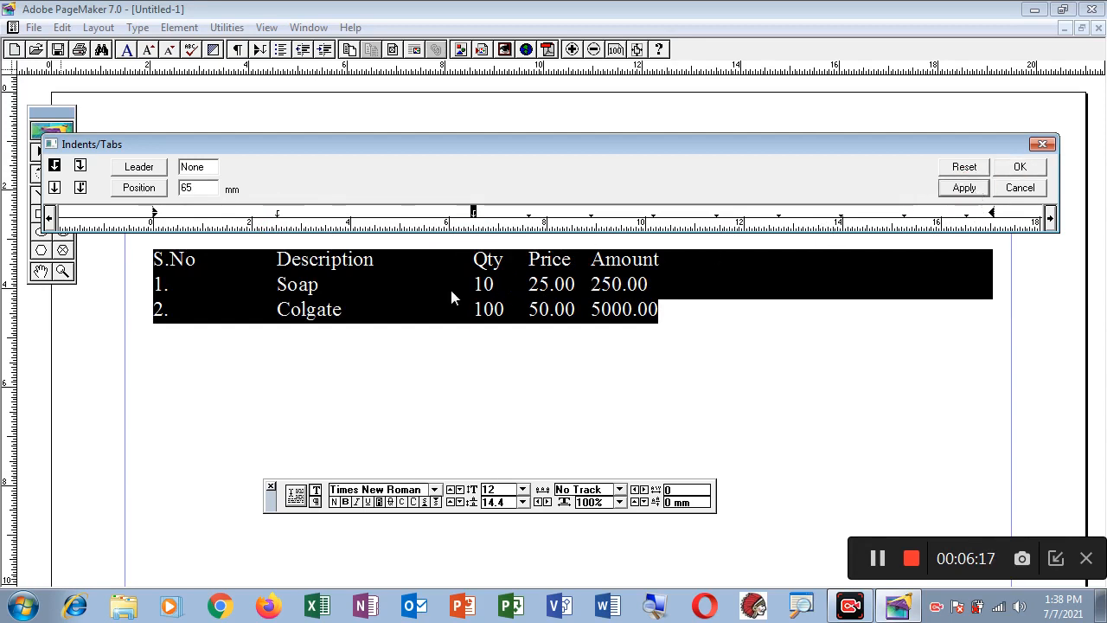
pyautogui.click(597, 231)
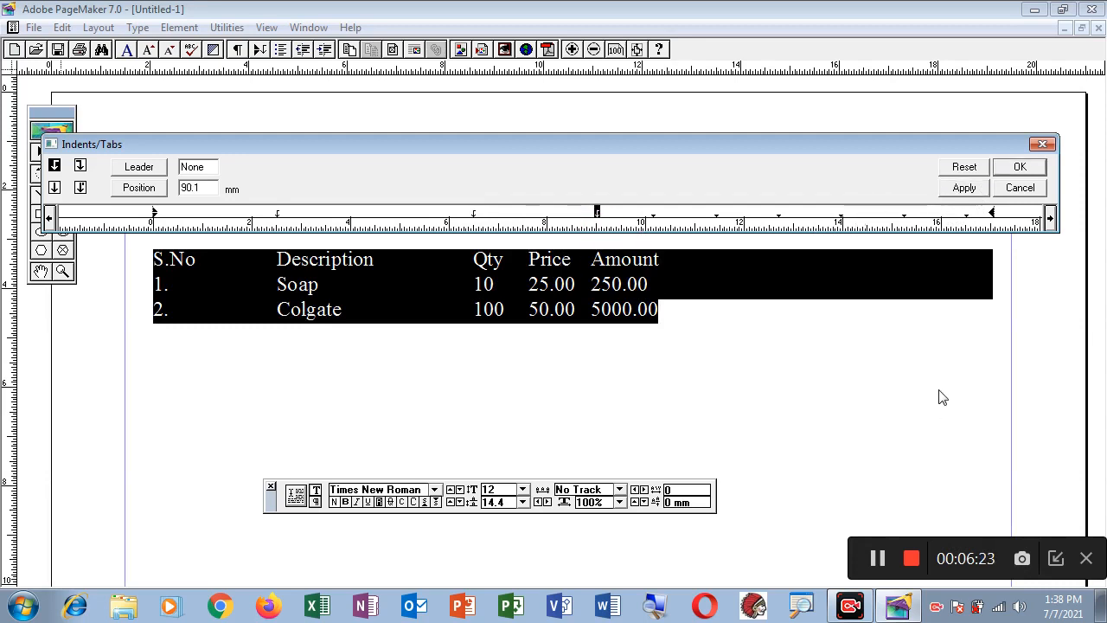
pyautogui.hotkey('alt', 'a')
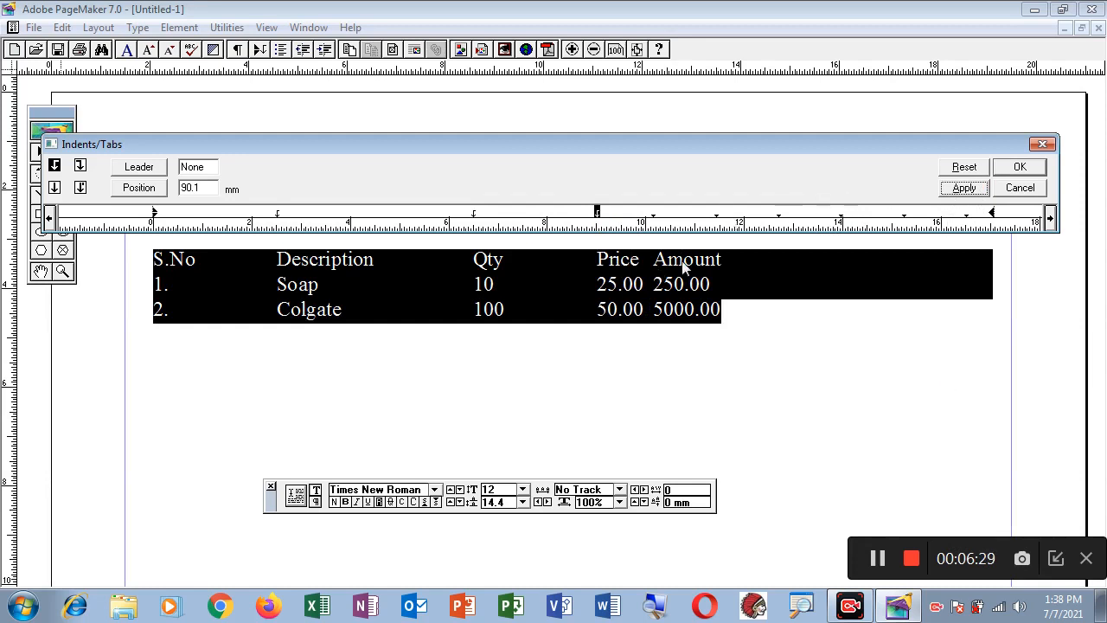
# Step: Apply a left tab stop at 114.7 mm for the Amount column, accept the tab settings and deselect the text
pyautogui.click(717, 230)
pyautogui.click(960, 189)
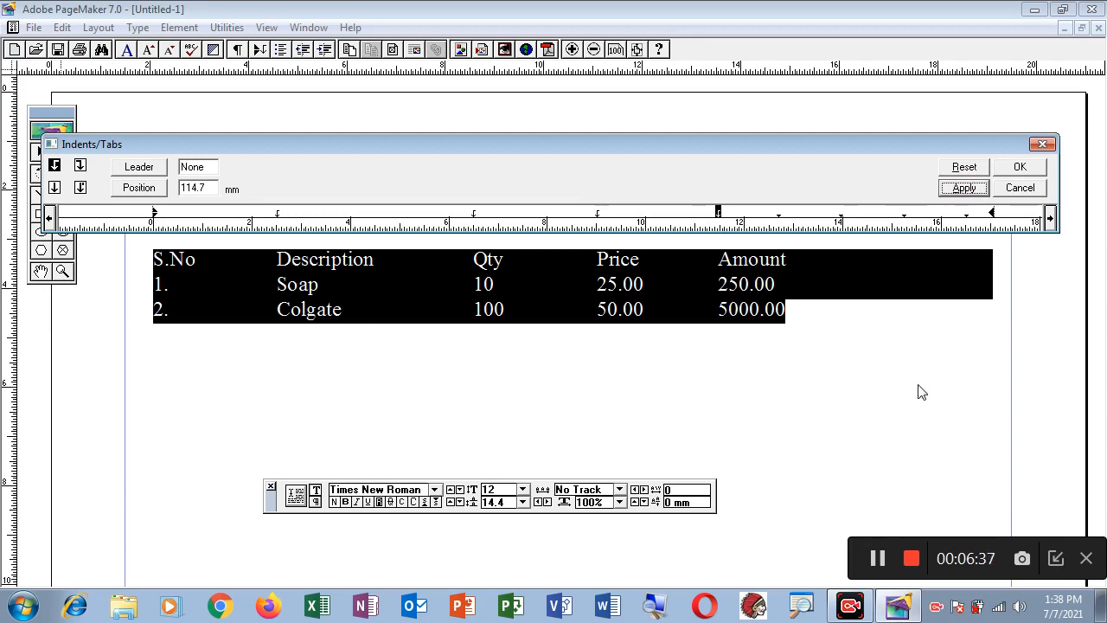
pyautogui.click(1020, 168)
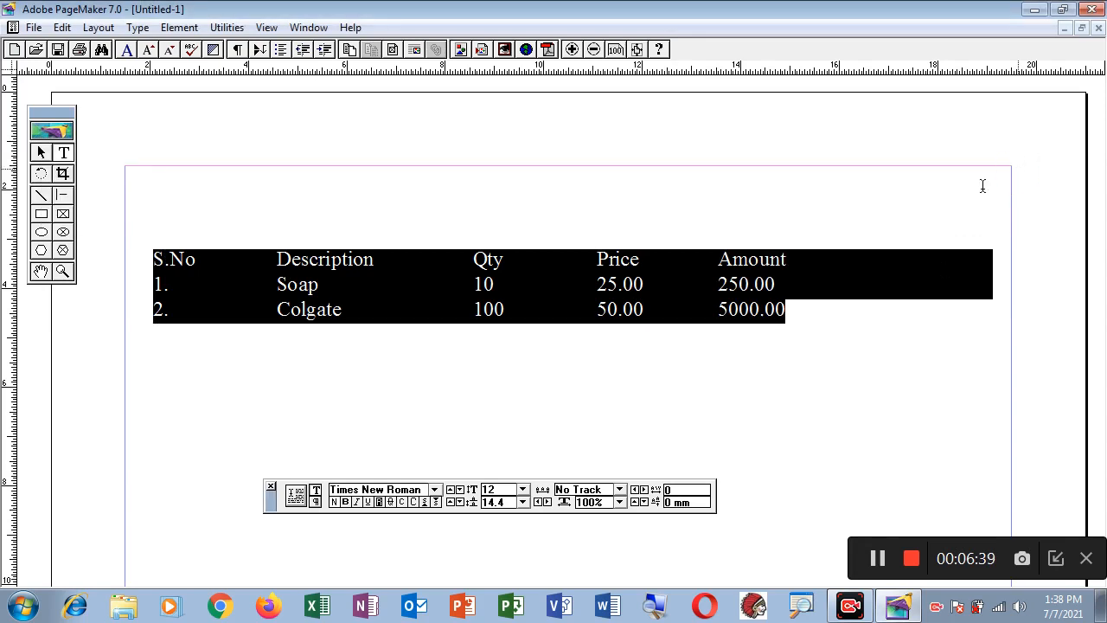
pyautogui.click(809, 315)
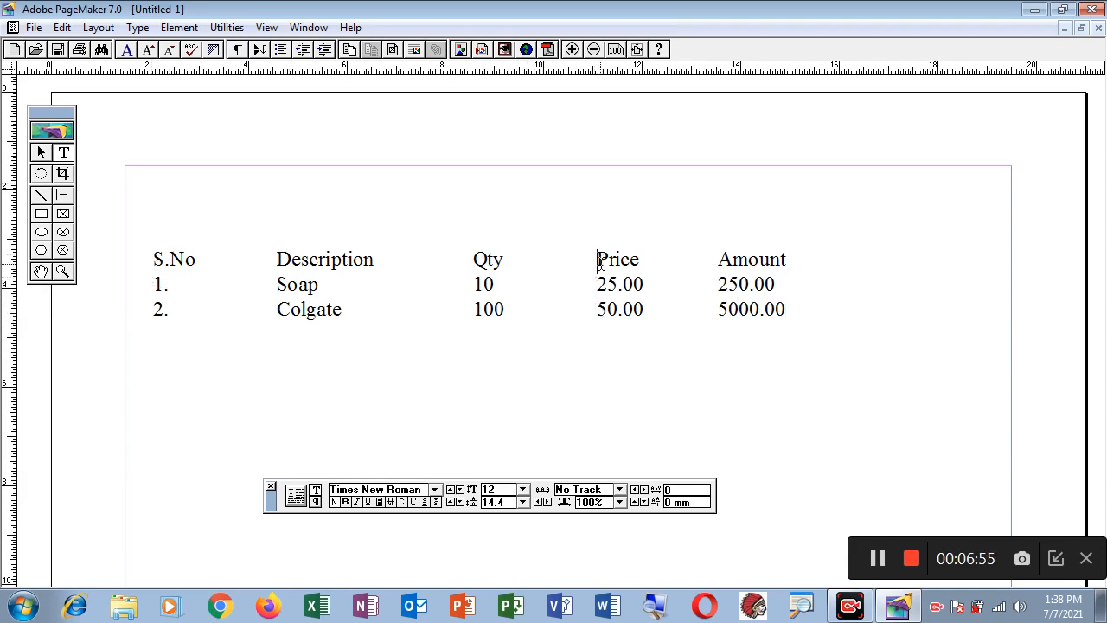
# Step: Try adding an extra zero at two places in the Colgate row's price, removing it each time
pyautogui.moveTo(600, 260); pyautogui.dragTo(829, 349)
pyautogui.click(829, 350)
pyautogui.click(644, 309)
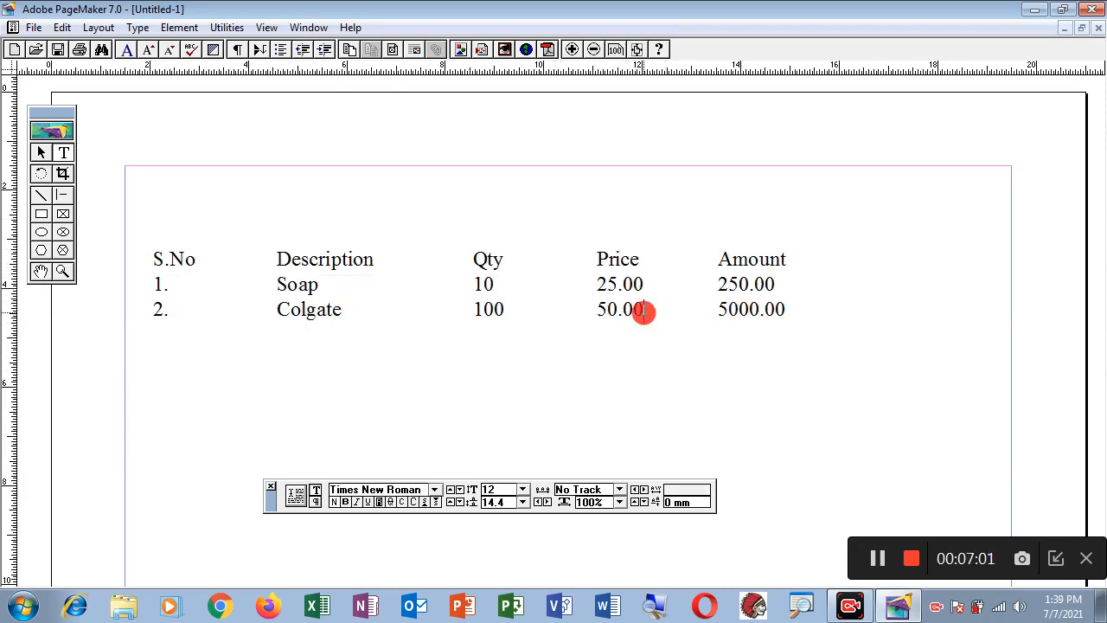
pyautogui.write('0')
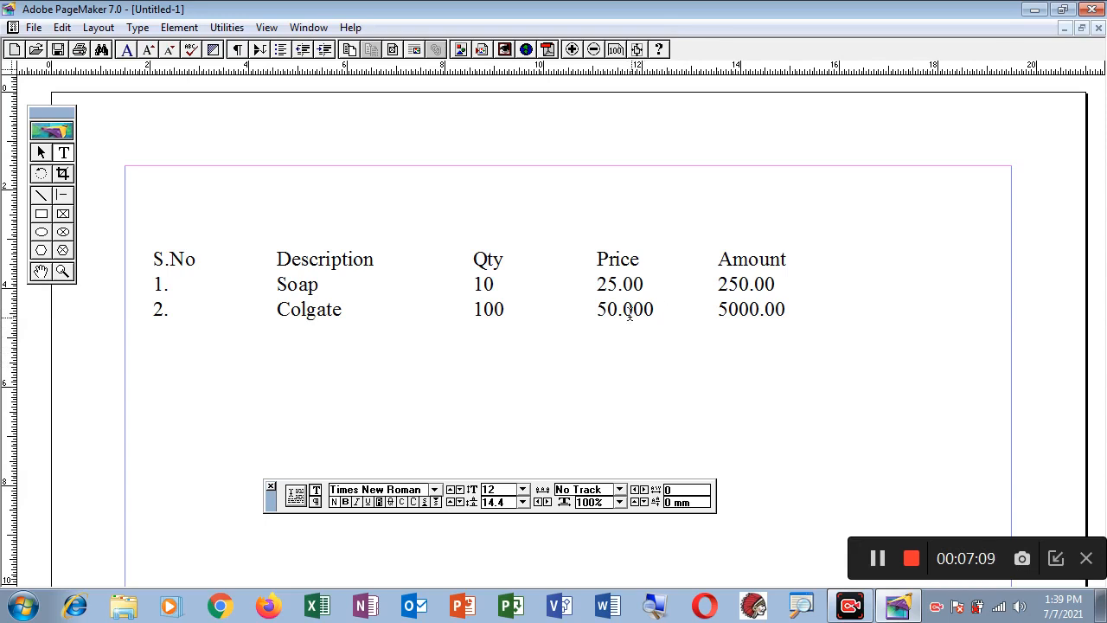
pyautogui.press('BackSpace')
pyautogui.click(616, 313)
pyautogui.write('0')
pyautogui.press('BackSpace')
# Step: Select all three table rows and convert the Price column's 90.1 mm tab stop to a decimal tab, applying the change
pyautogui.moveTo(153, 258); pyautogui.dragTo(822, 309)
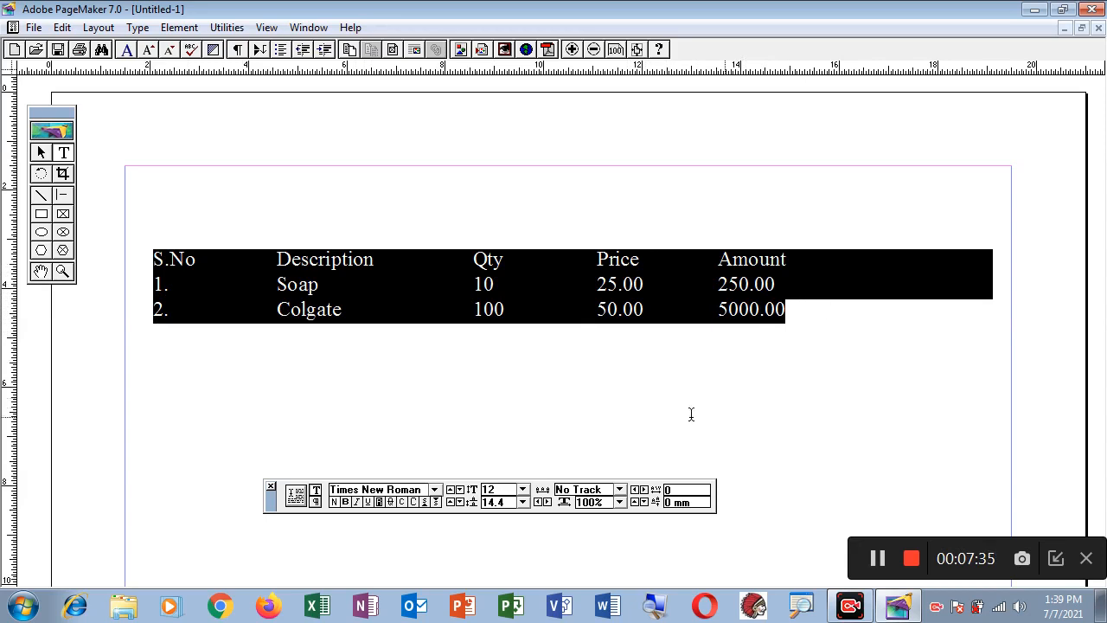
pyautogui.click(136, 30)
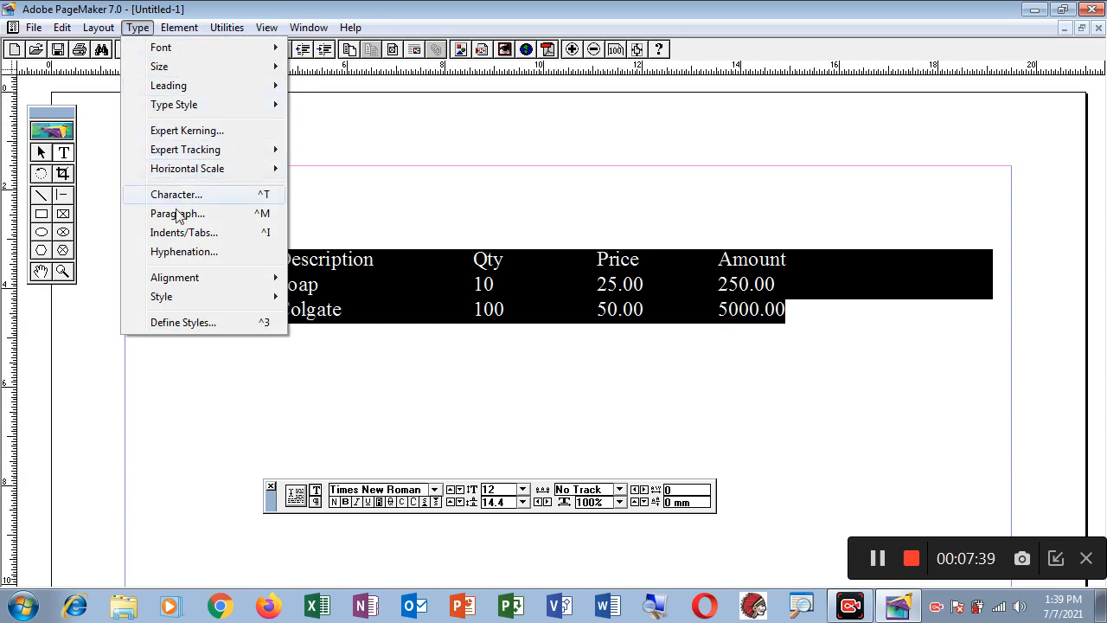
pyautogui.click(183, 232)
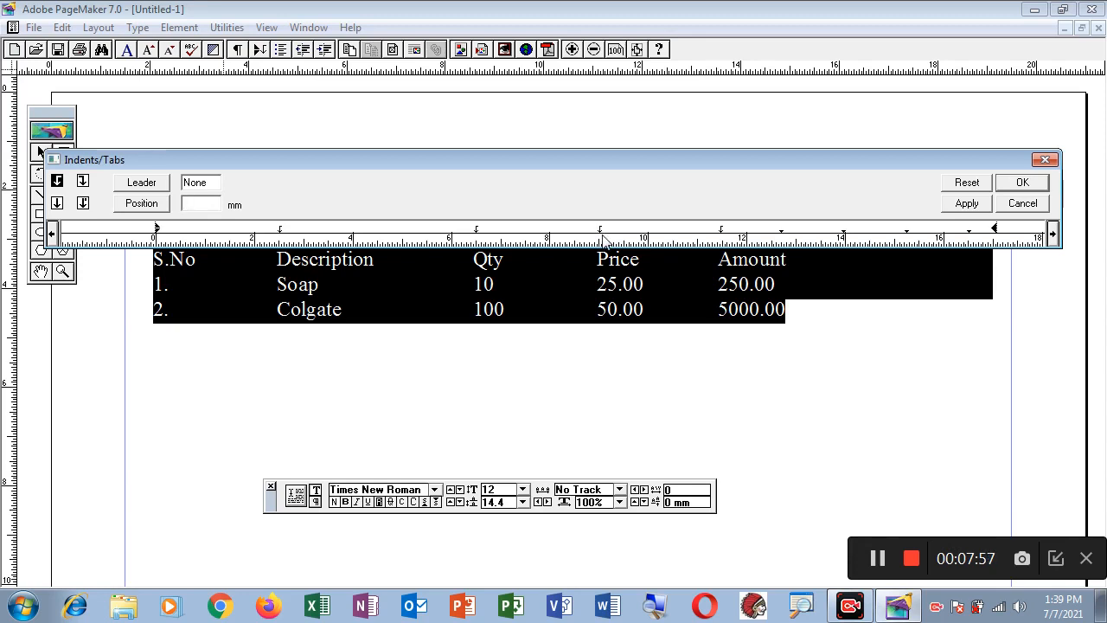
pyautogui.click(83, 202)
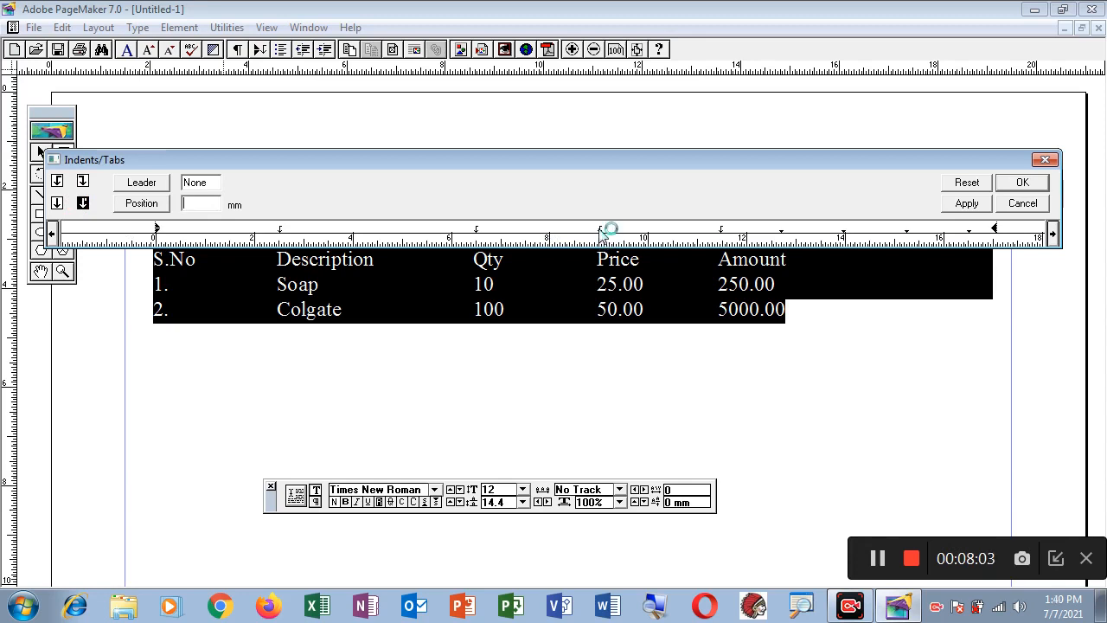
pyautogui.click(601, 230)
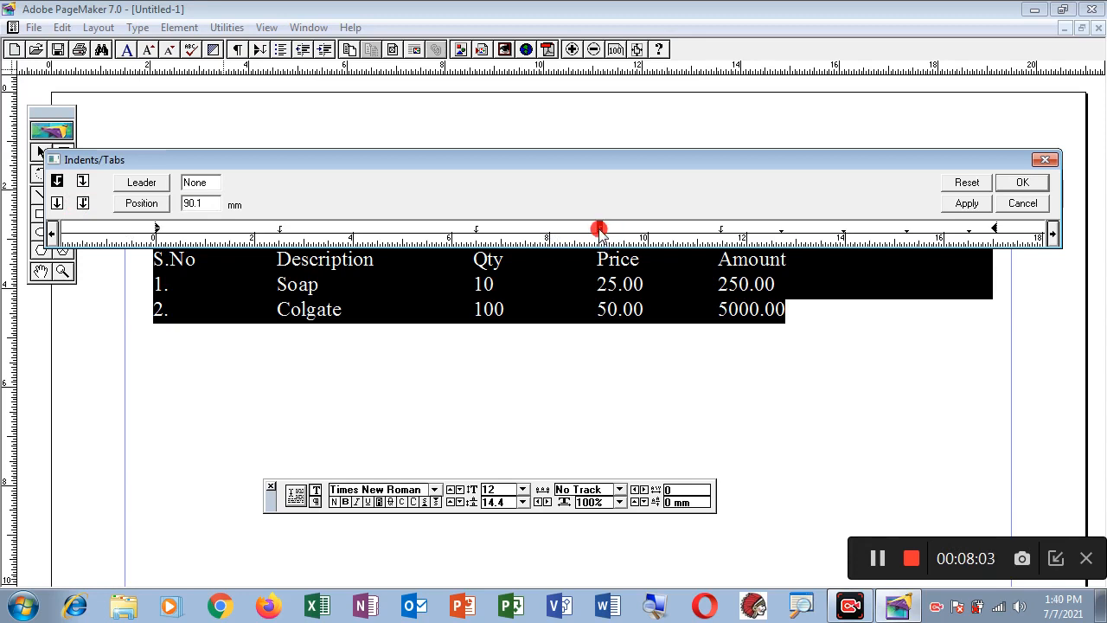
pyautogui.click(83, 202)
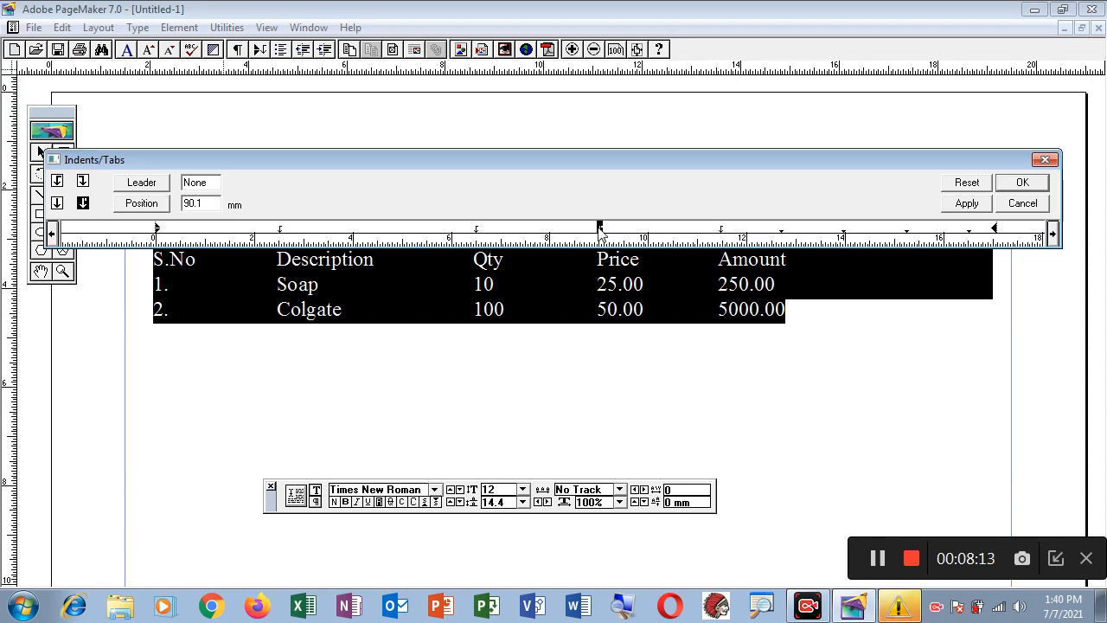
pyautogui.click(962, 206)
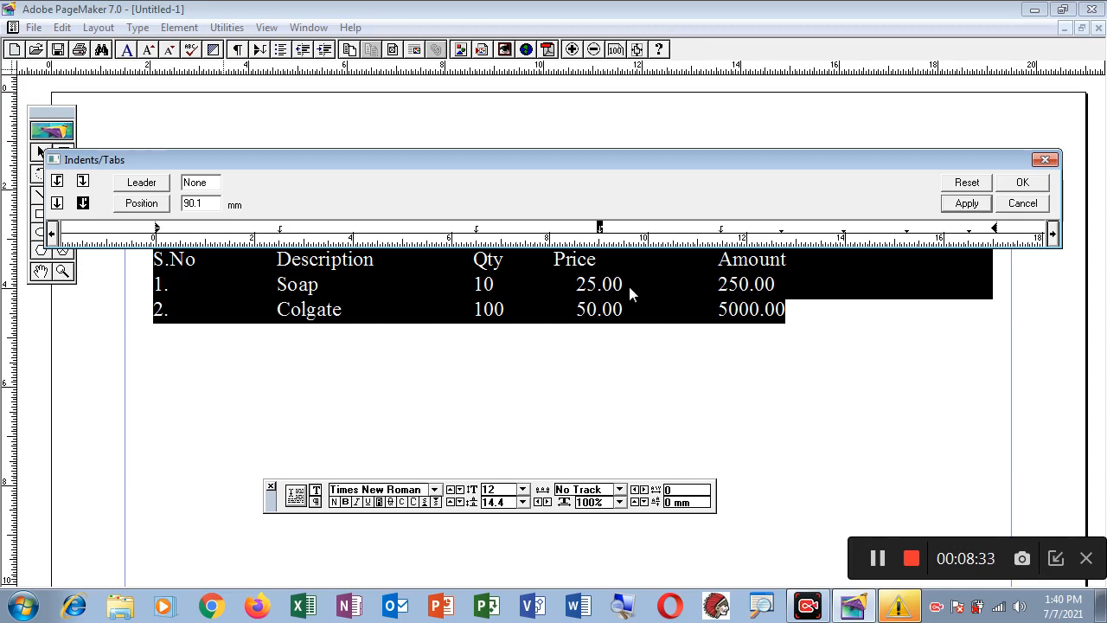
# Step: Convert the Amount column's 114.7 mm tab stop to a decimal tab, accept the tab settings and deselect the text
pyautogui.click(83, 204)
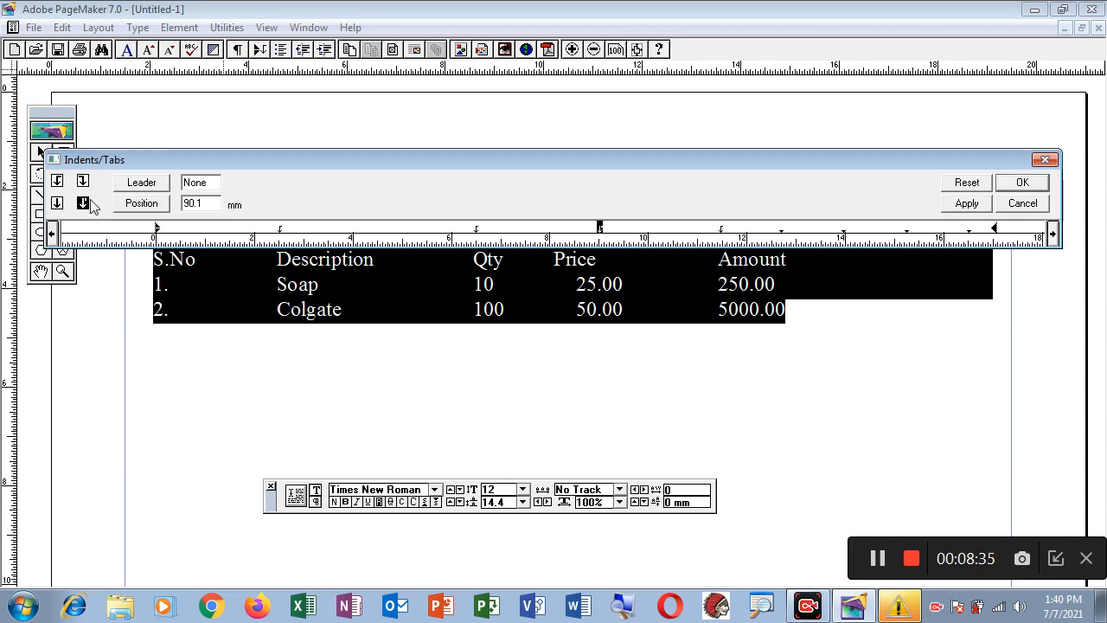
pyautogui.click(721, 231)
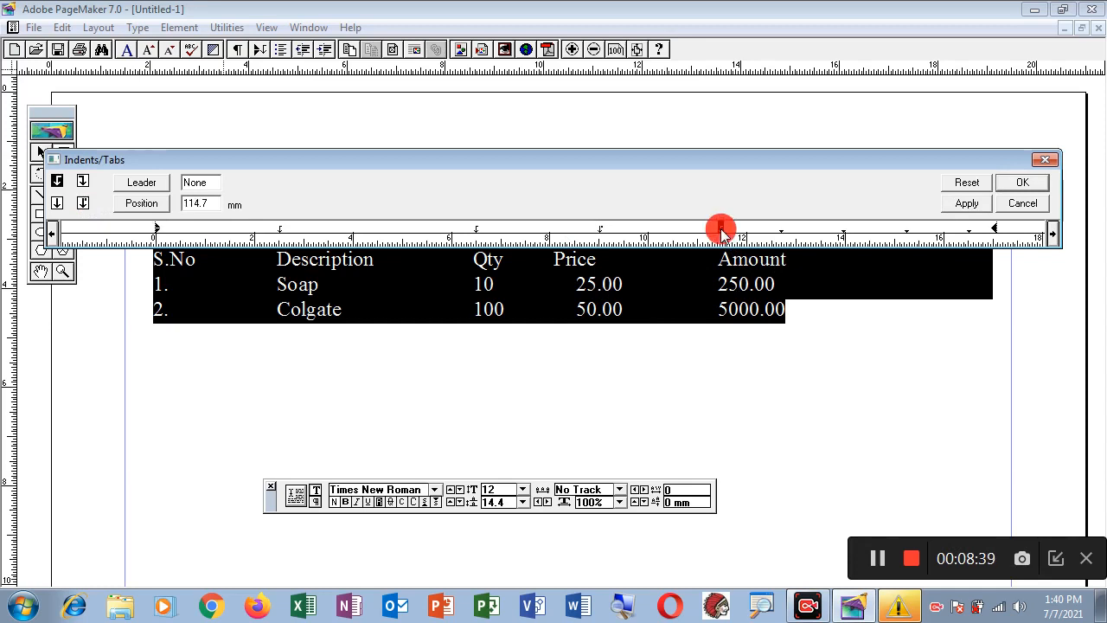
pyautogui.click(83, 204)
pyautogui.click(971, 206)
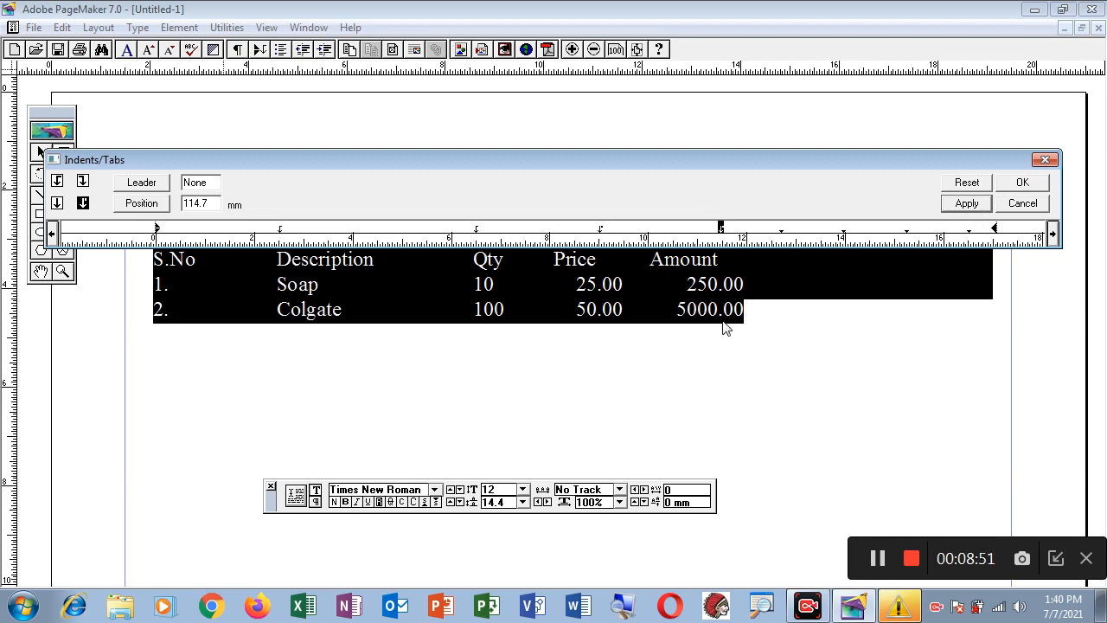
pyautogui.click(1021, 182)
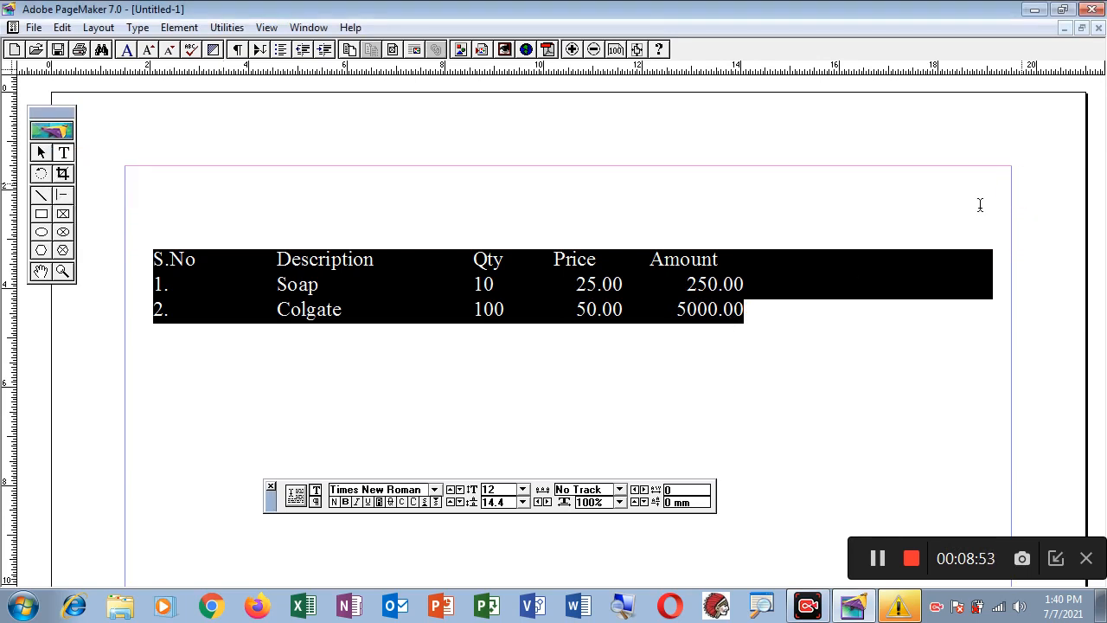
pyautogui.click(745, 318)
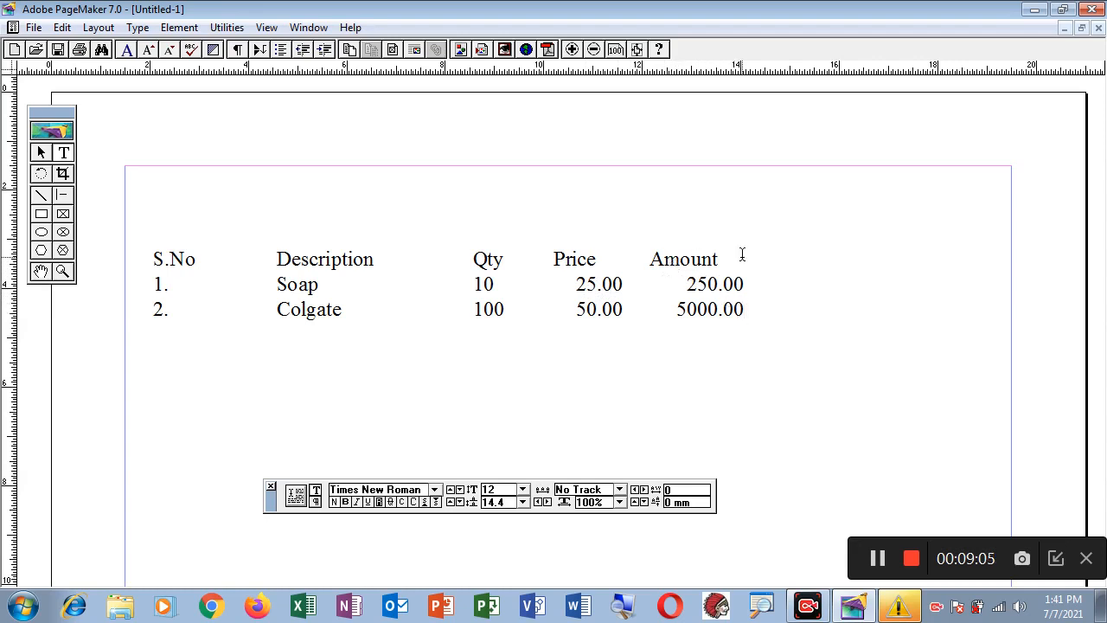
# Step: For the header row only, apply a centre tab stop at 90 mm for the Price heading
pyautogui.moveTo(734, 257); pyautogui.dragTo(152, 260)
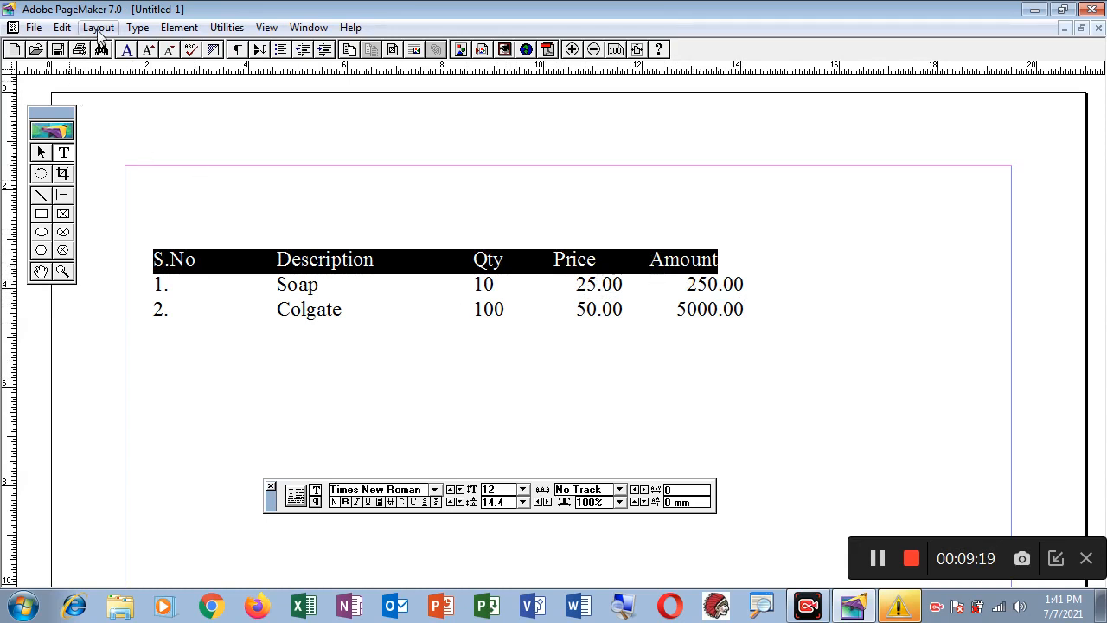
pyautogui.click(138, 29)
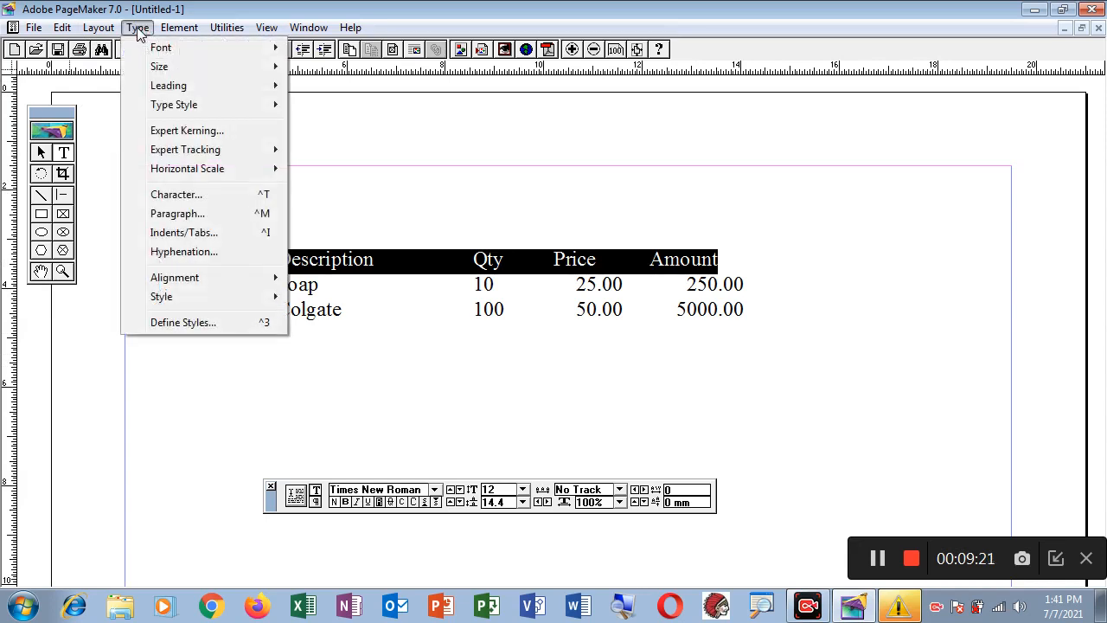
pyautogui.click(207, 234)
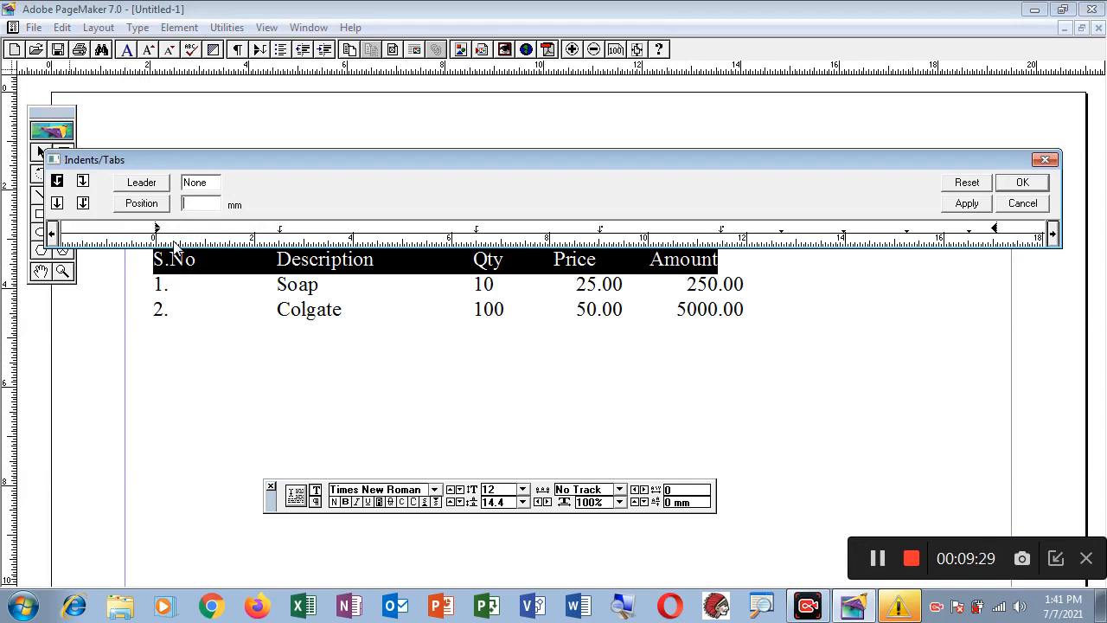
pyautogui.click(57, 203)
pyautogui.click(599, 245)
pyautogui.click(599, 246)
pyautogui.click(966, 205)
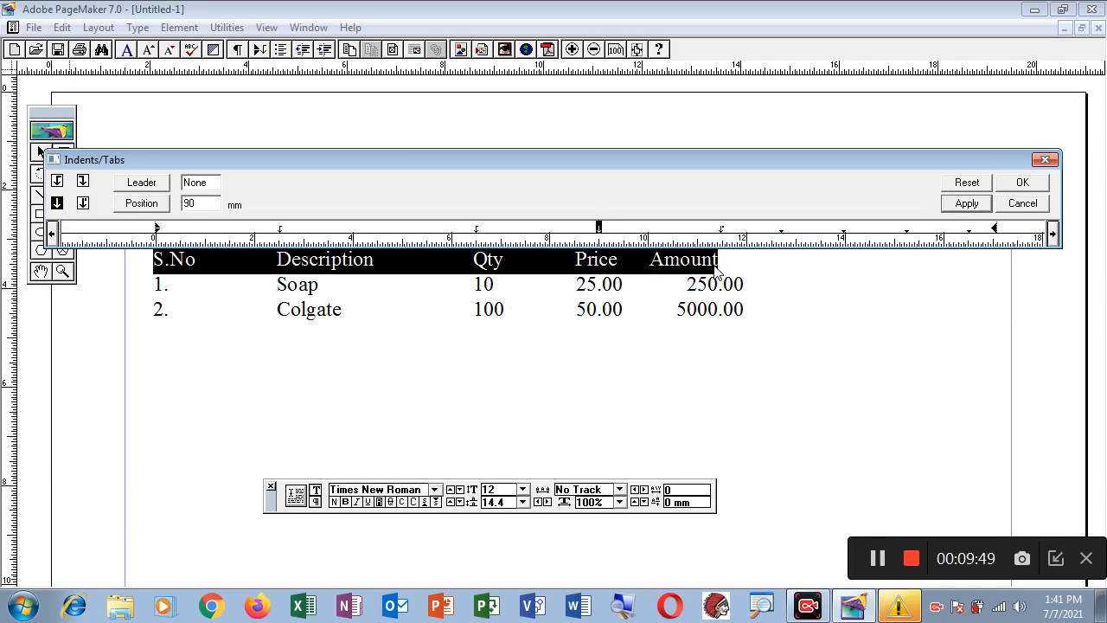
# Step: Apply a centre tab stop at 115 mm for the Amount heading, accept the settings and deselect the header row
pyautogui.click(57, 204)
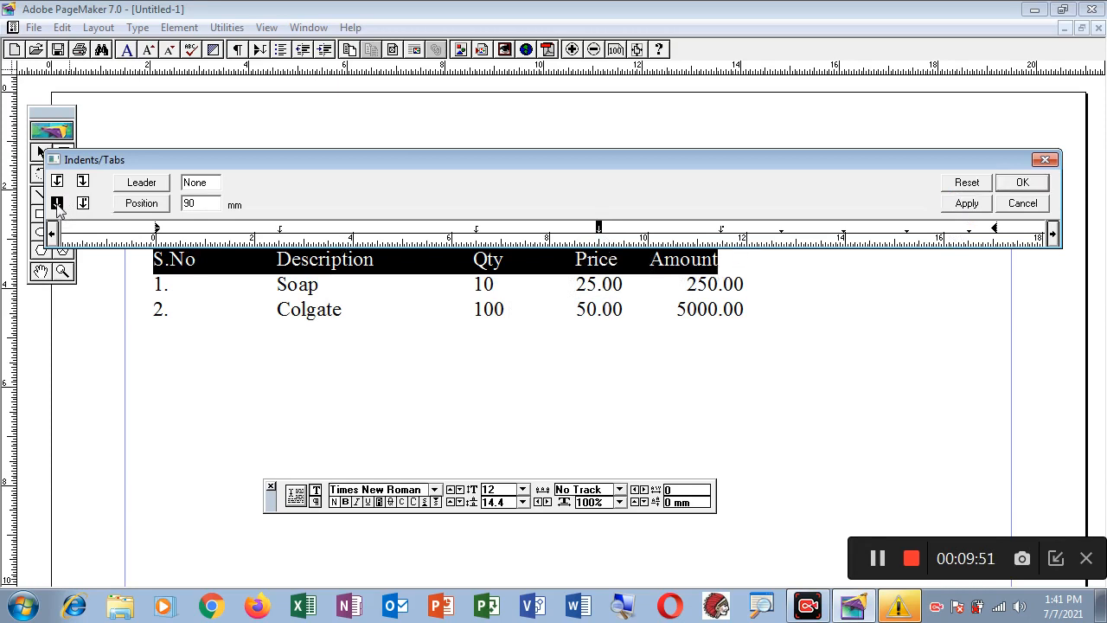
pyautogui.click(723, 242)
pyautogui.click(962, 206)
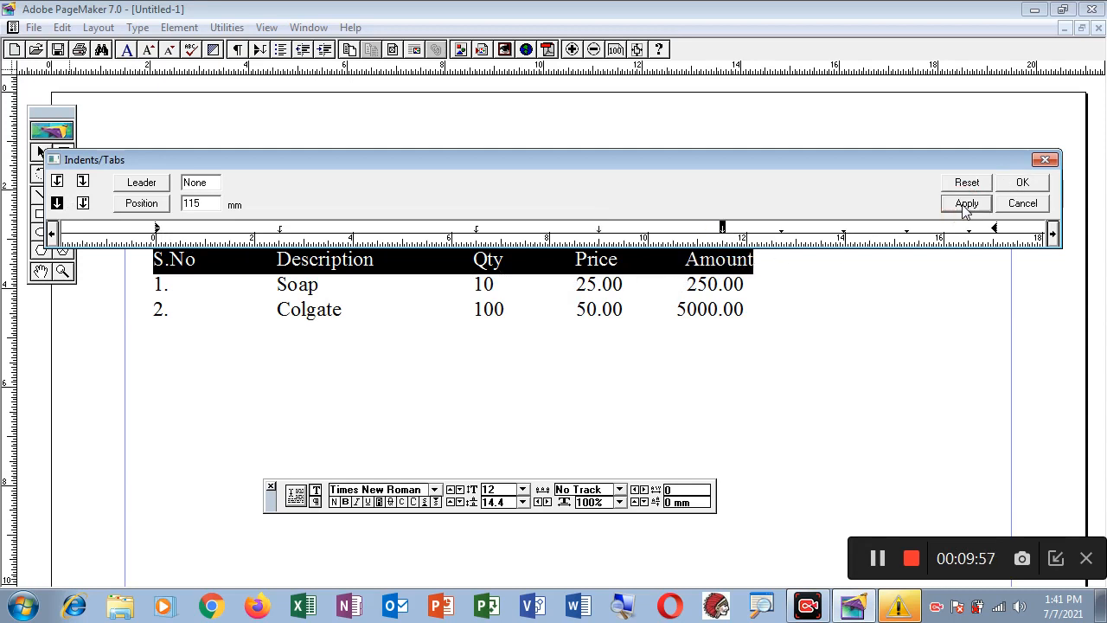
pyautogui.click(1022, 182)
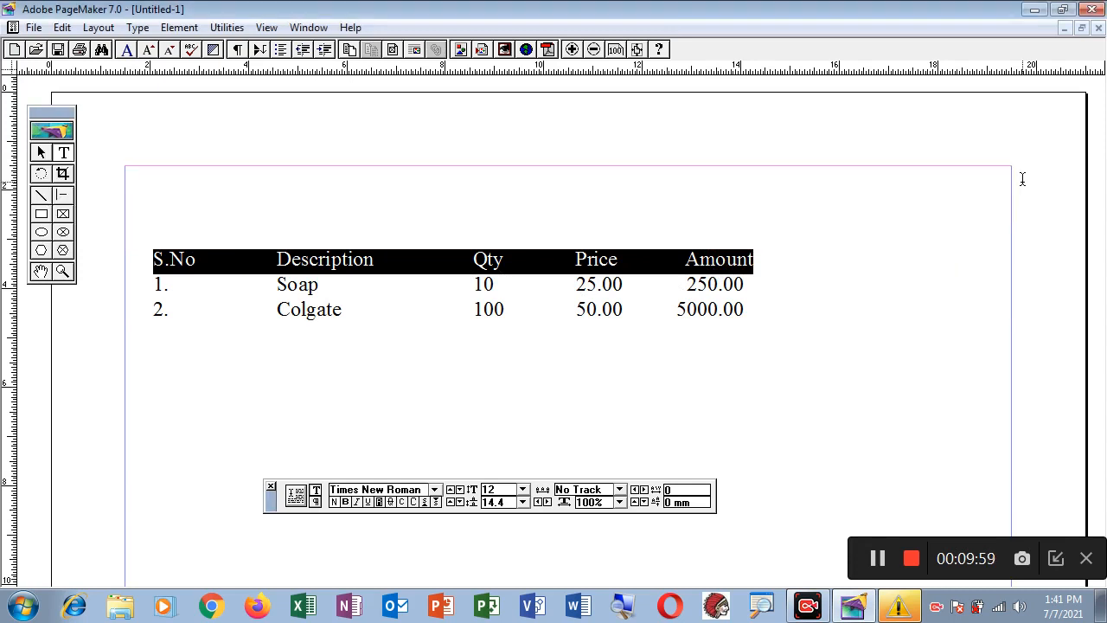
pyautogui.click(816, 288)
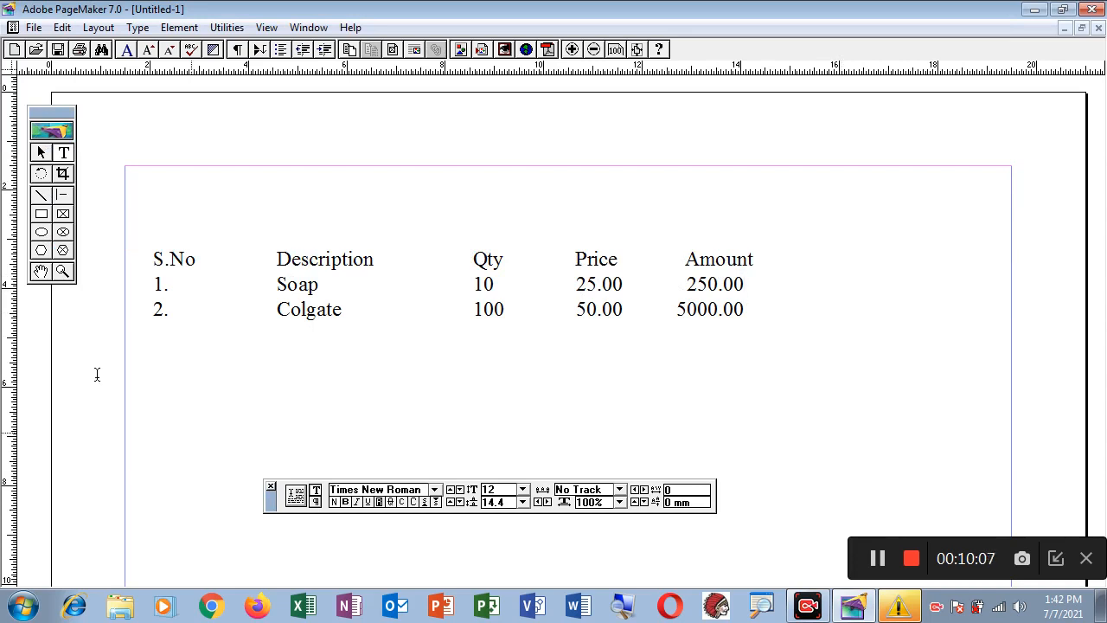
pyautogui.press('Return')
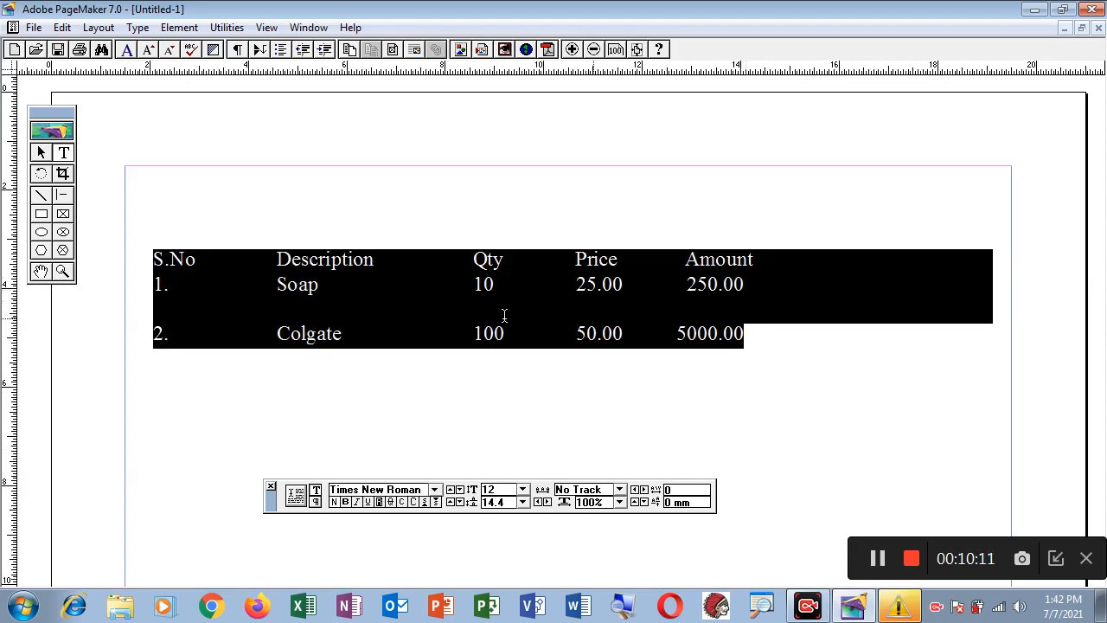
pyautogui.click(178, 310)
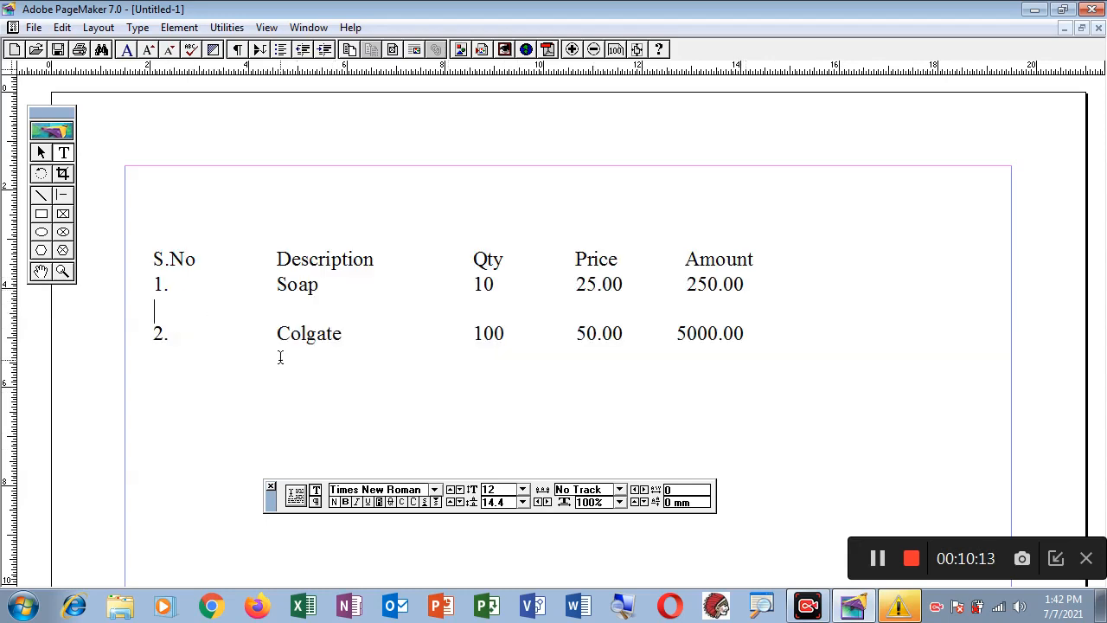
pyautogui.press('Delete')
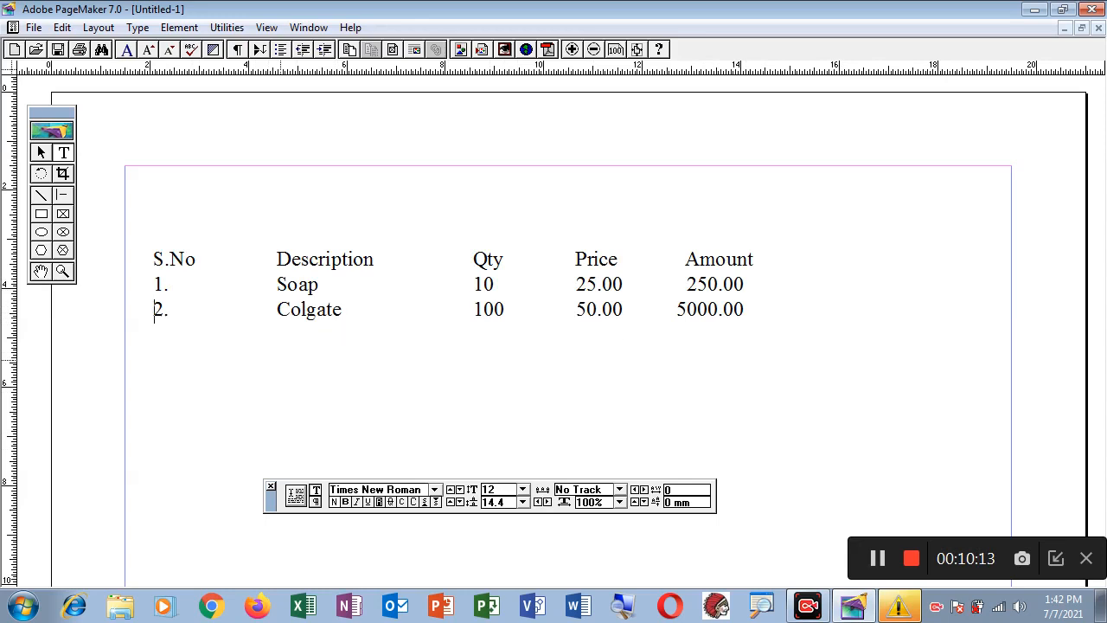
# Step: Add a third tab-separated row below Colgate with 3., pencil, 100, 10.00 and 1000.00
pyautogui.click(755, 309)
pyautogui.press('Return')
pyautogui.write('3.\tpencil')
pyautogui.press('Tab')
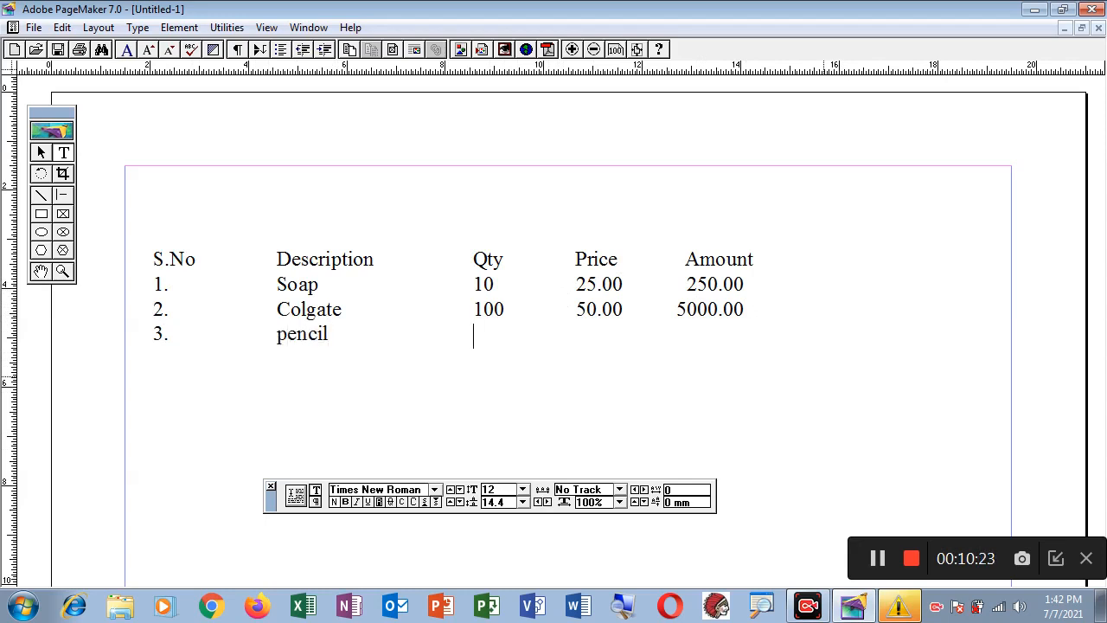
pyautogui.write('100')
pyautogui.press('Tab')
pyautogui.write('10.00')
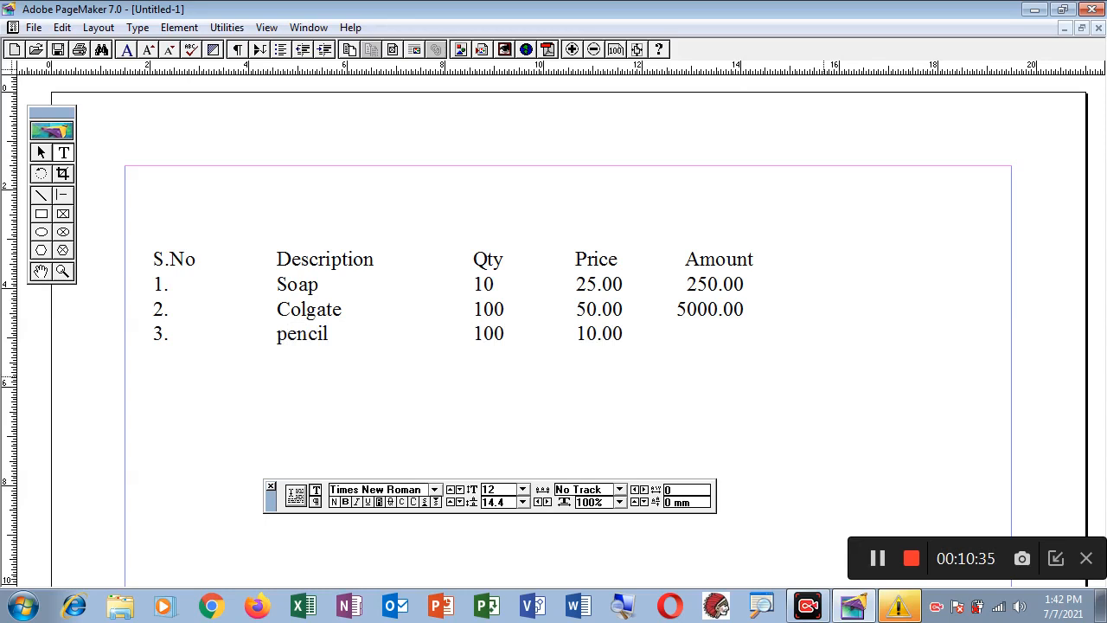
pyautogui.press('Tab')
pyautogui.write('1000.00')
# Step: Start a fourth row numbered 4. with the description Pen and quantity 1000
pyautogui.press('Return')
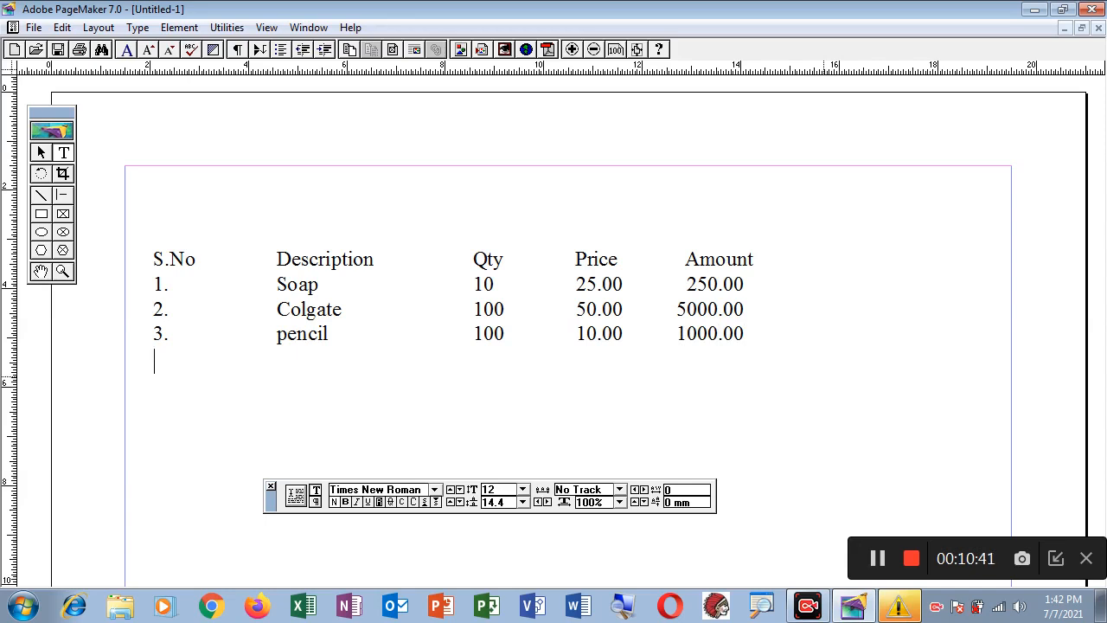
pyautogui.write('4.\t')
pyautogui.write('Peen')
pyautogui.press('BackSpace')
pyautogui.press('BackSpace')
pyautogui.write('n')
pyautogui.press('Tab')
pyautogui.write('1000')
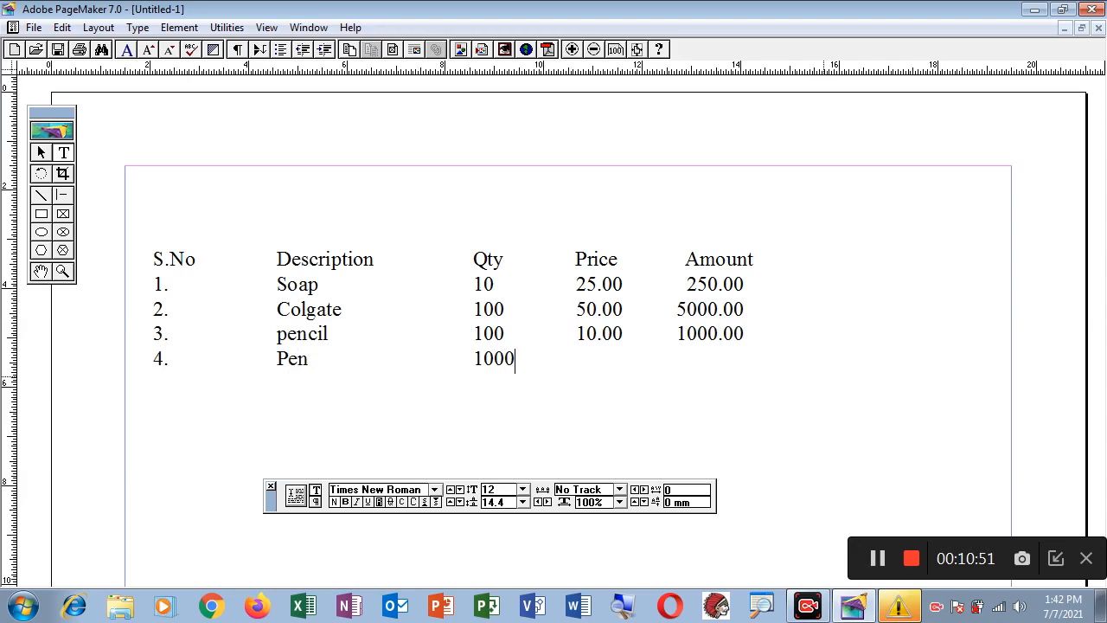
# Step: Set the Pen row's quantity to 1 and enter 5.00 as both its price and its amount
pyautogui.press('Tab')
pyautogui.write('10')
pyautogui.press('BackSpace')
pyautogui.press('BackSpace')
pyautogui.moveTo(475, 359); pyautogui.dragTo(517, 350)
pyautogui.write('1')
pyautogui.click(596, 358)
pyautogui.write('.00')
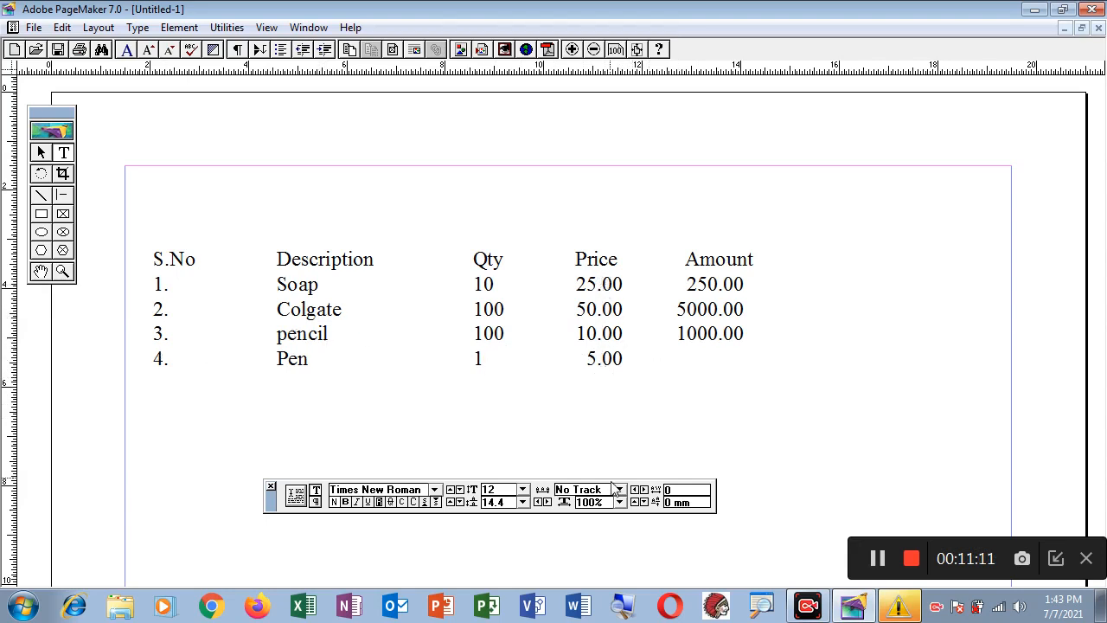
pyautogui.press('Tab')
pyautogui.write('5.00')
# Step: Place vertical ruler guides through the decimal points of the Amount and Price columns
pyautogui.moveTo(11, 367); pyautogui.dragTo(5, 391)
pyautogui.moveTo(8, 374); pyautogui.dragTo(722, 430)
pyautogui.click(731, 364)
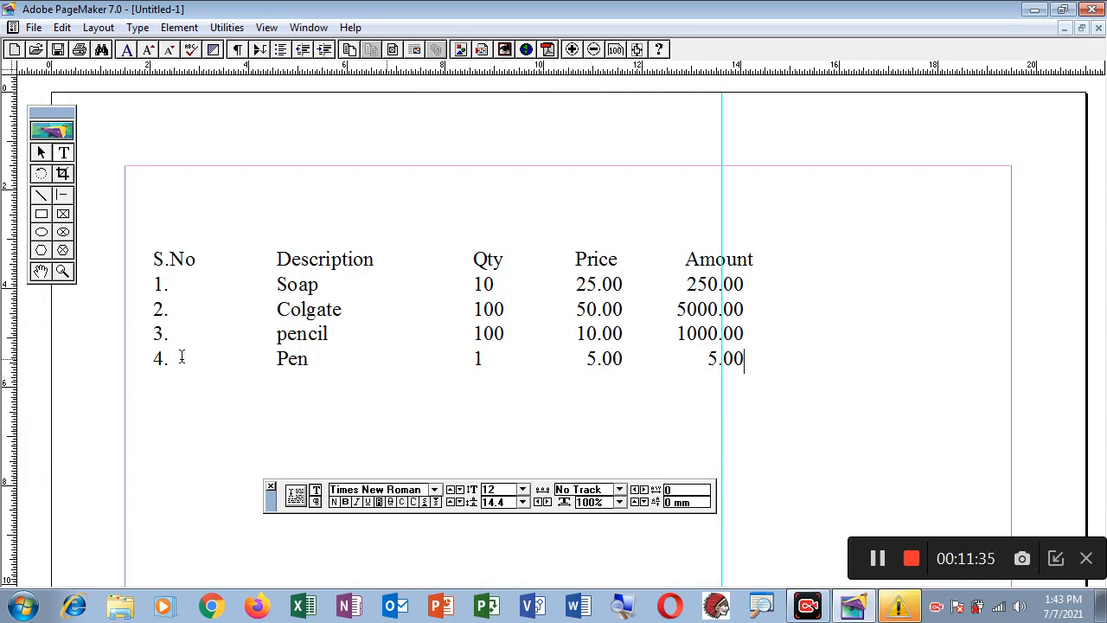
pyautogui.moveTo(15, 350); pyautogui.dragTo(600, 434)
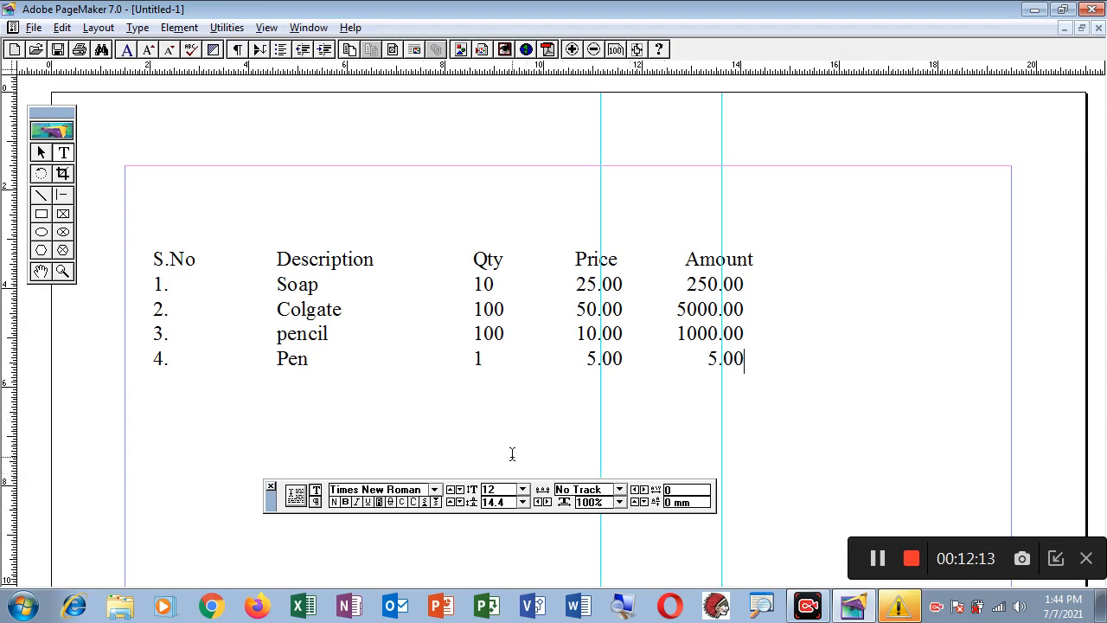
# Step: Draw a wide text block in the empty page area below the table
pyautogui.scroll(-5, 512, 452)
pyautogui.scroll(-2, 519, 346)
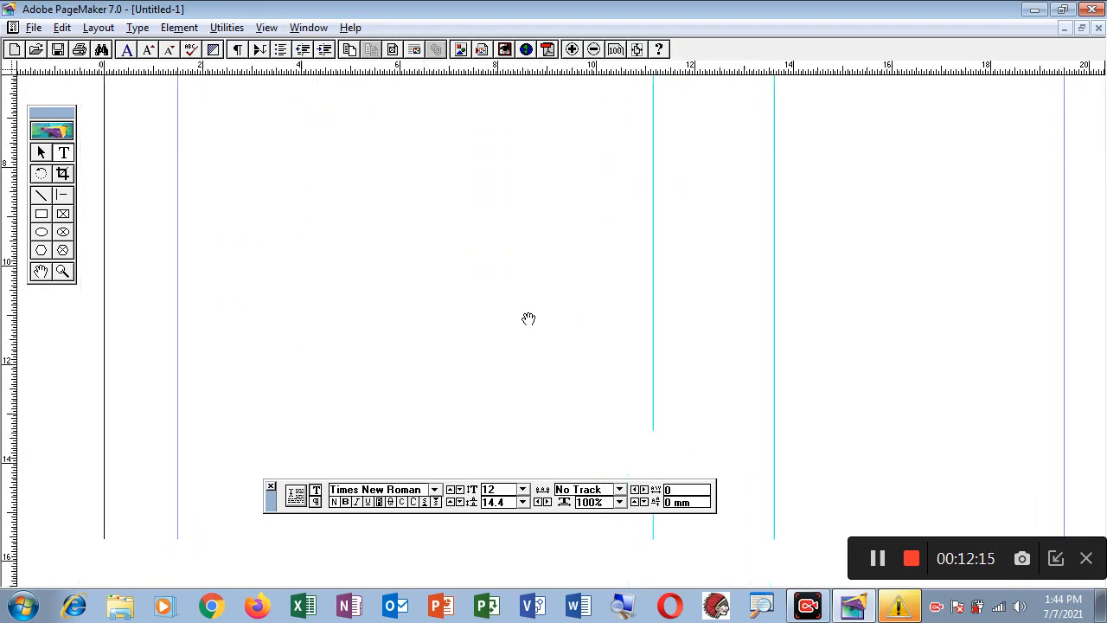
pyautogui.click(64, 153)
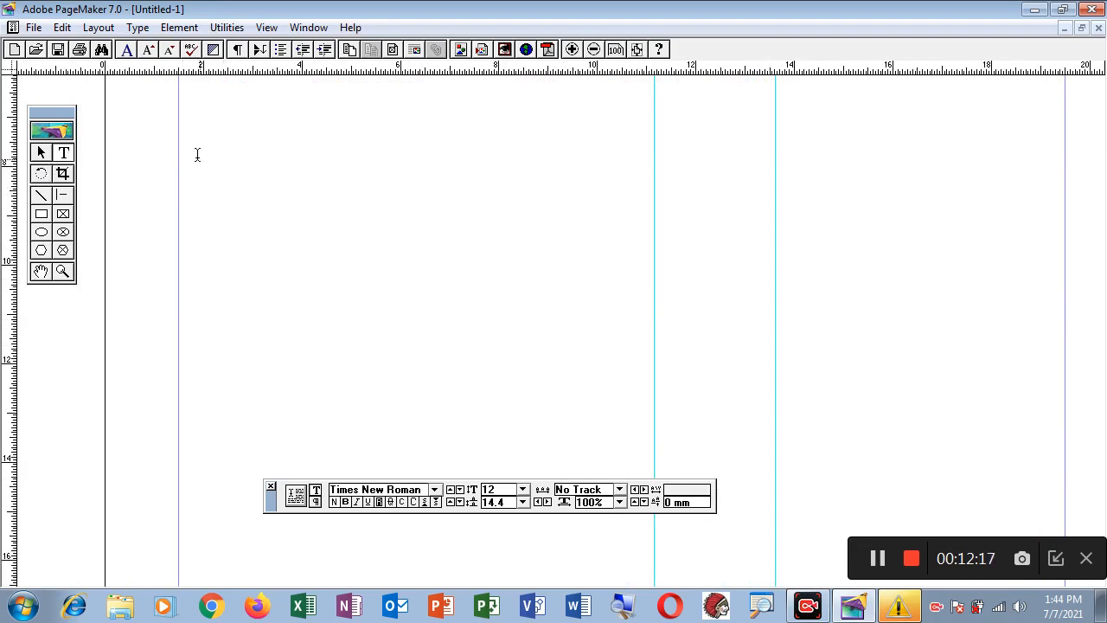
pyautogui.moveTo(198, 155); pyautogui.dragTo(934, 366)
# Step: Enter the contents entry 1.Introduction in the new text block
pyautogui.write('1')
pyautogui.write('.')
pyautogui.write('inteo')
pyautogui.write('f')
pyautogui.press('BackSpace')
pyautogui.press('BackSpace')
pyautogui.press('BackSpace')
pyautogui.press('BackSpace')
pyautogui.press('BackSpace')
pyautogui.press('BackSpace')
pyautogui.write('Intr')
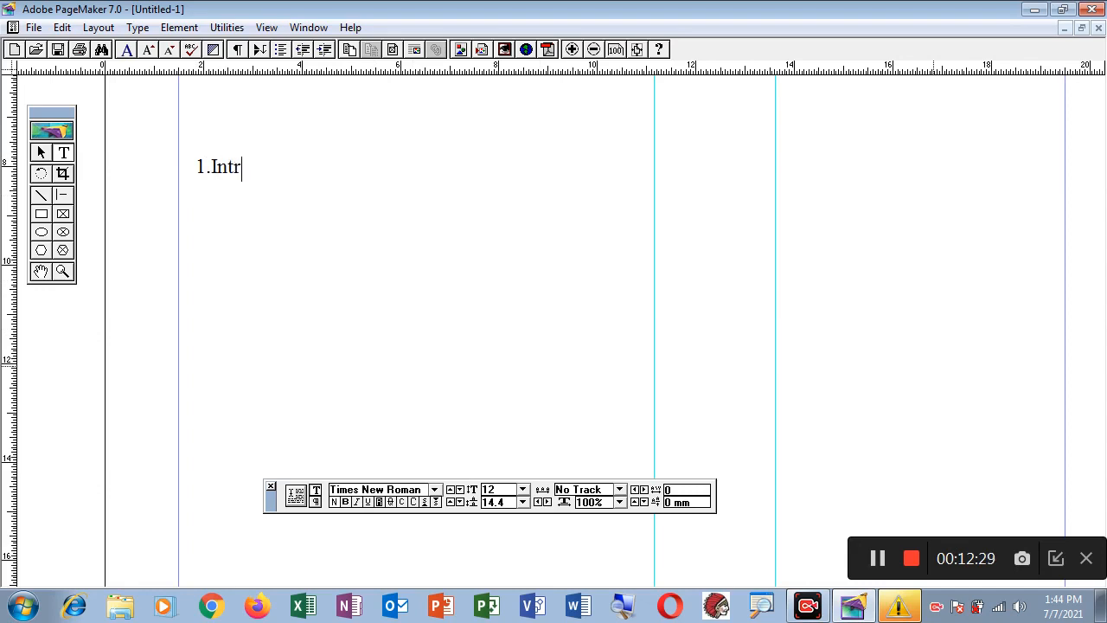
pyautogui.write('oduction')
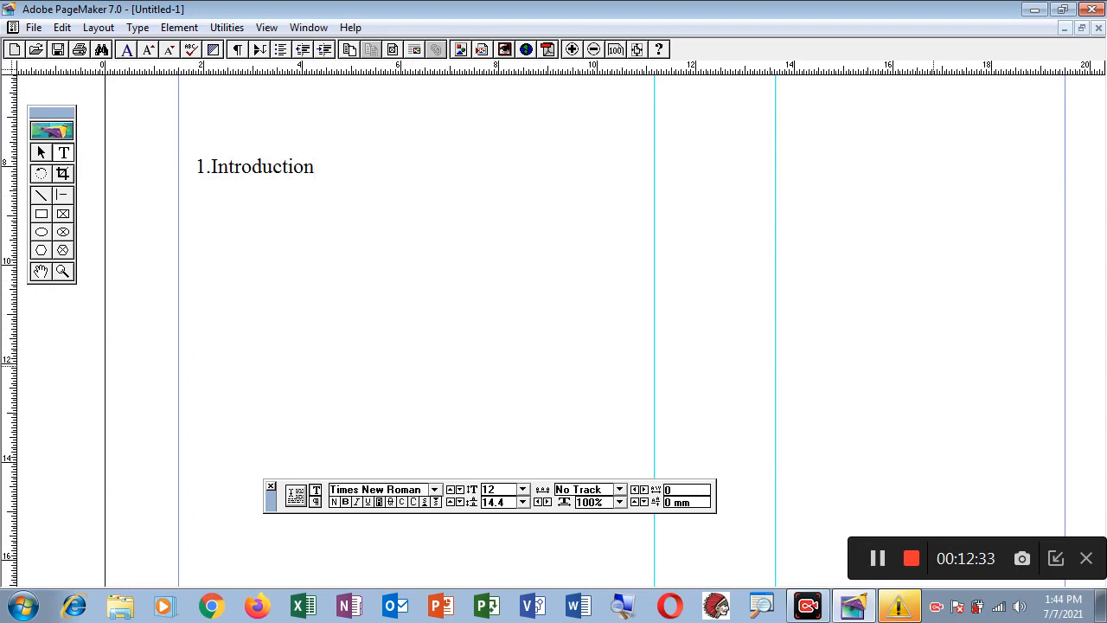
# Step: Try adding six tabs and the page number 1 after the Introduction entry, and delete the whole line
pyautogui.press('Tab')
pyautogui.press('Tab')
pyautogui.press('Tab')
pyautogui.press('Tab')
pyautogui.press('Tab')
pyautogui.press('Tab')
pyautogui.write('1')
pyautogui.moveTo(192, 166); pyautogui.dragTo(462, 182)
pyautogui.press('BackSpace')
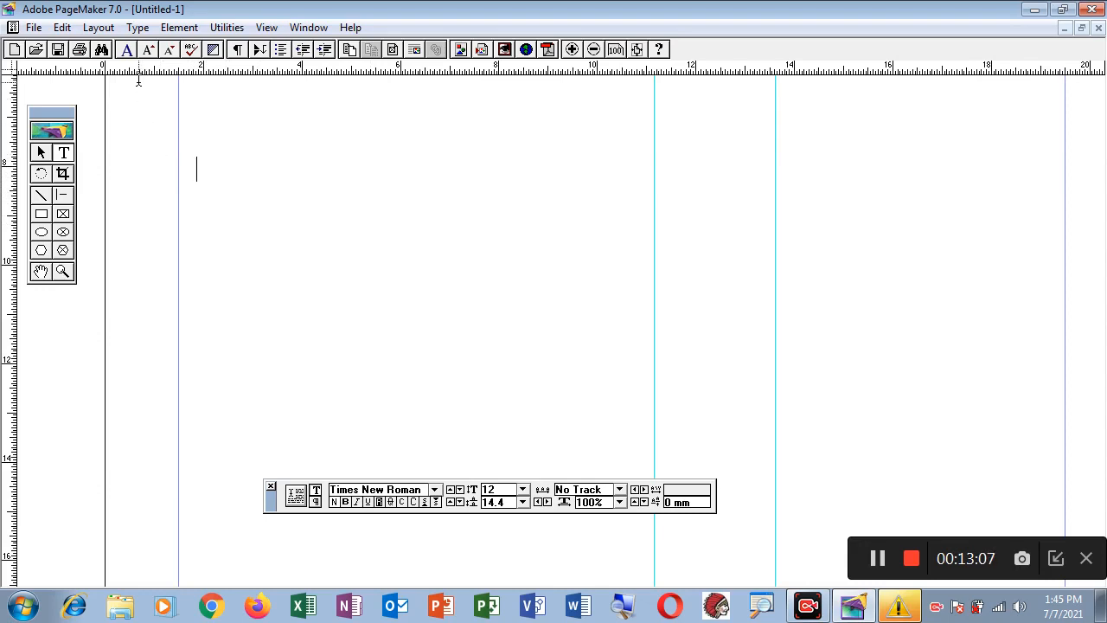
# Step: Enter the contents entry 1.Introduction again in the empty text block
pyautogui.write('1.Intrp')
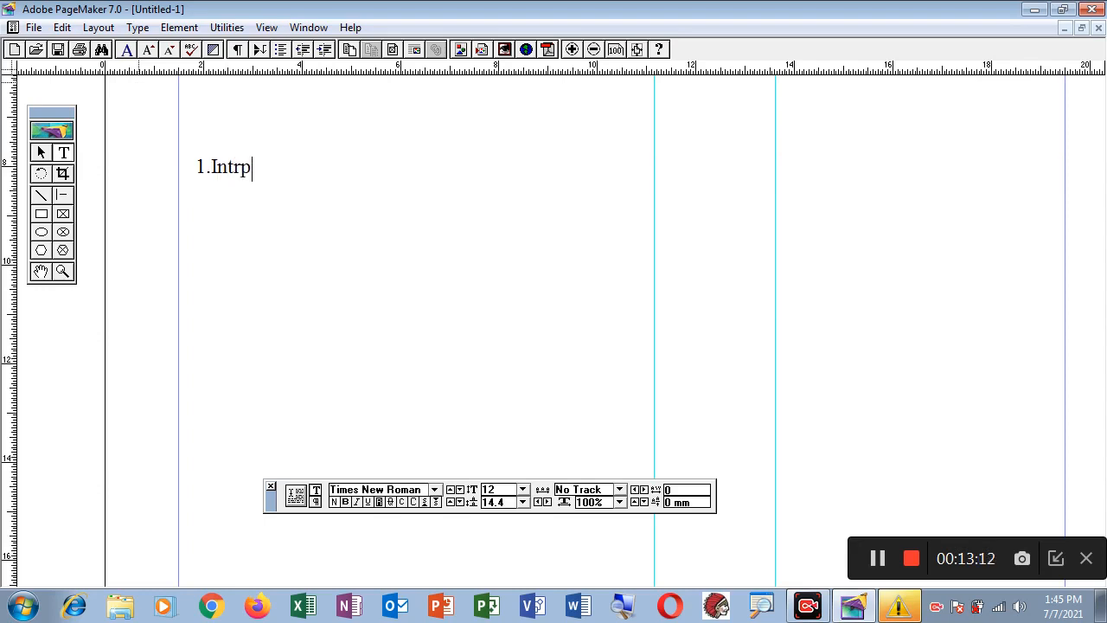
pyautogui.press('BackSpace')
pyautogui.write('oduction')
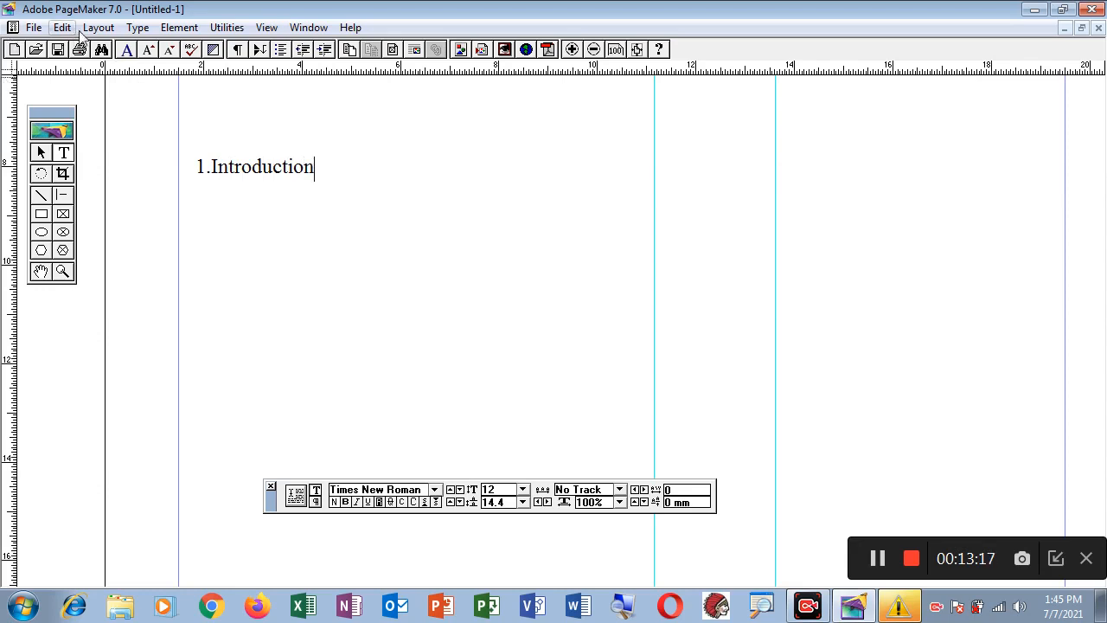
# Step: Give the Introduction line a left tab stop with a dashed leader at about 8 on the tab ruler
pyautogui.click(137, 27)
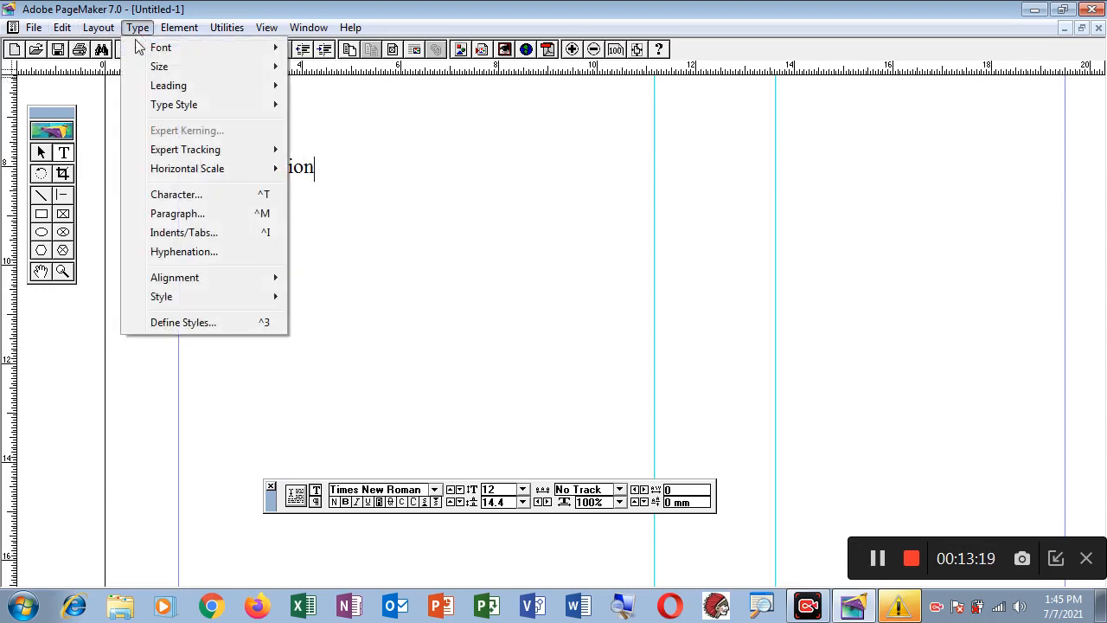
pyautogui.click(201, 232)
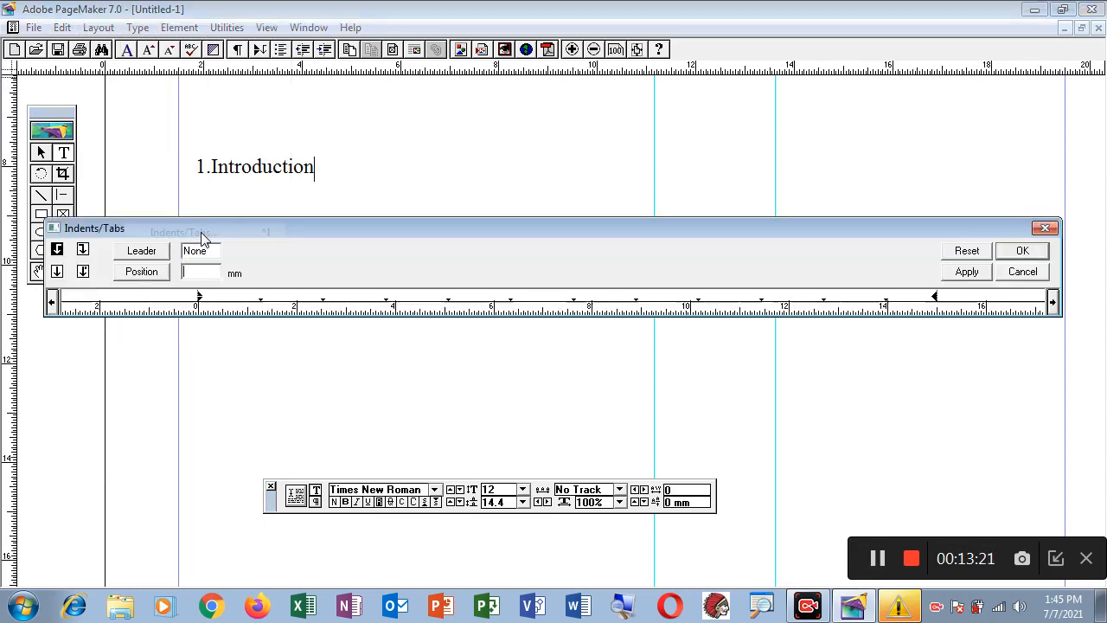
pyautogui.moveTo(358, 230); pyautogui.dragTo(329, 60)
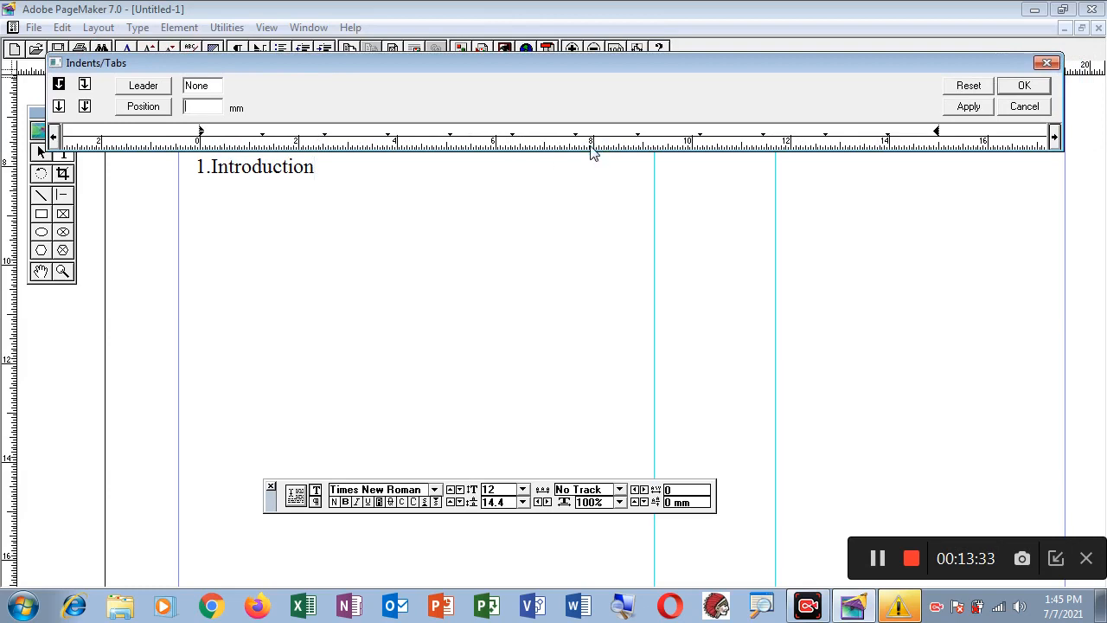
pyautogui.click(144, 92)
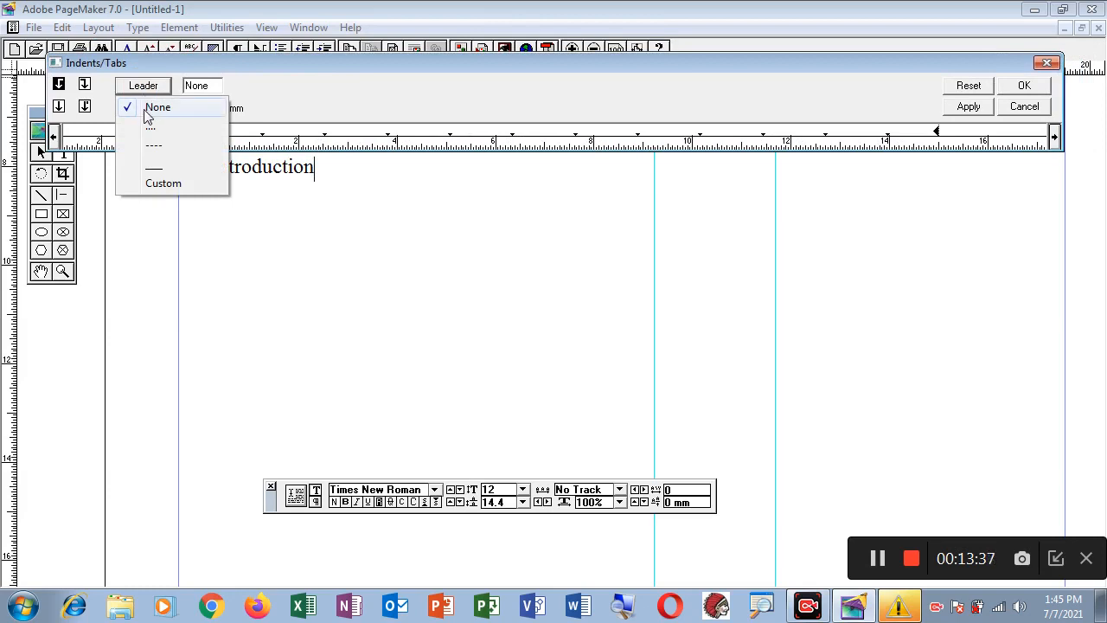
pyautogui.click(157, 152)
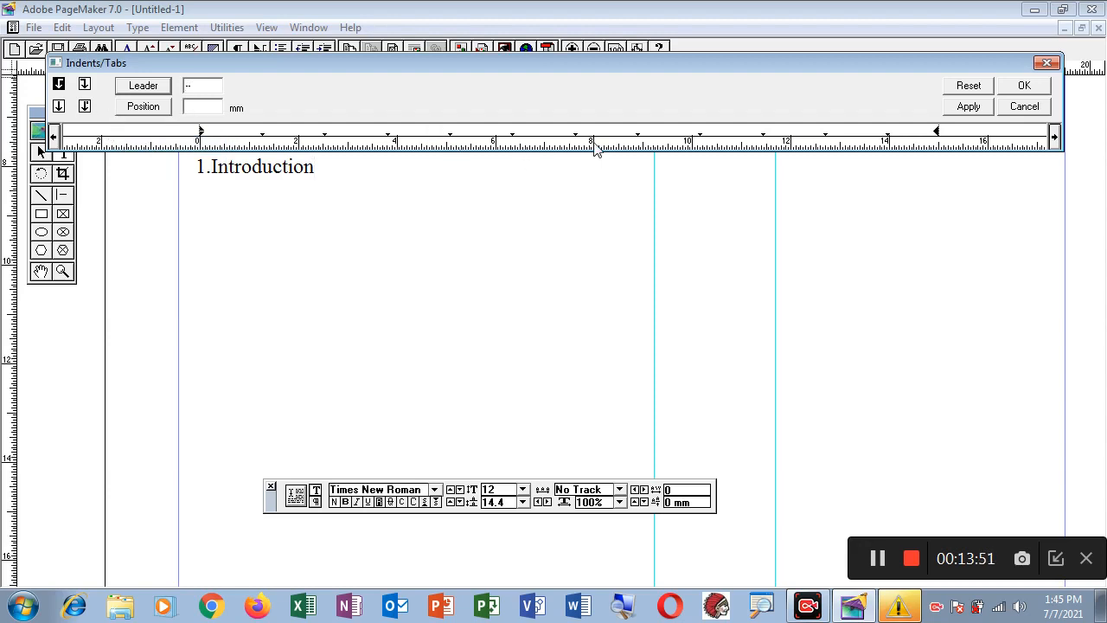
pyautogui.click(594, 139)
pyautogui.click(975, 111)
pyautogui.click(1024, 86)
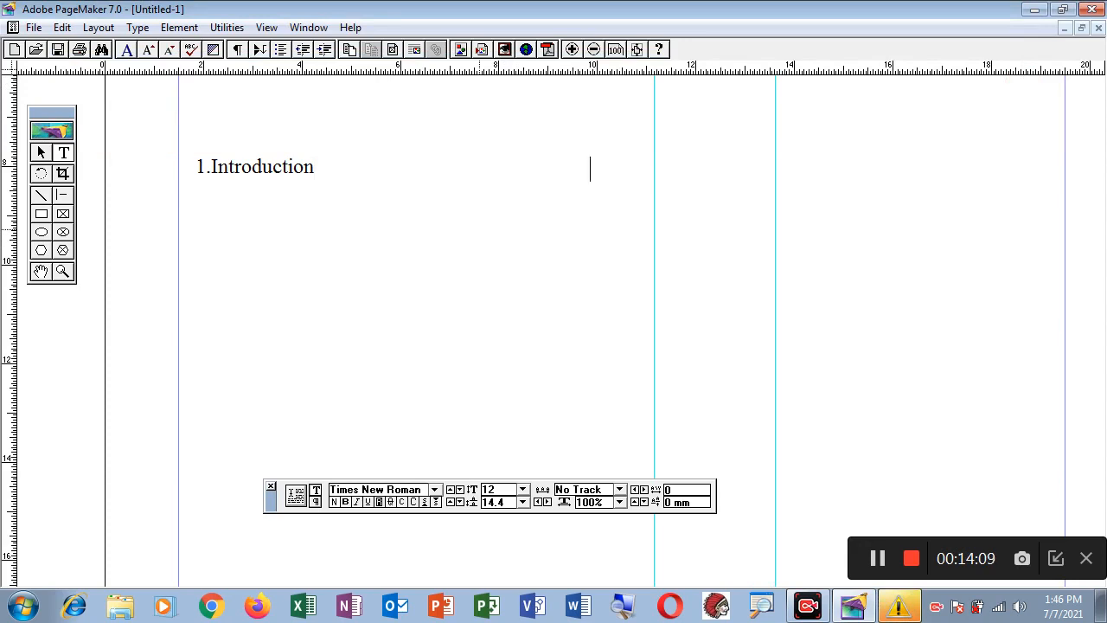
# Step: Add page number 1 to the Introduction entry, and enter 2.Nouns with page 5 and 3.Pronouns with page 10, using tabs before the numbers
pyautogui.write('1 ')
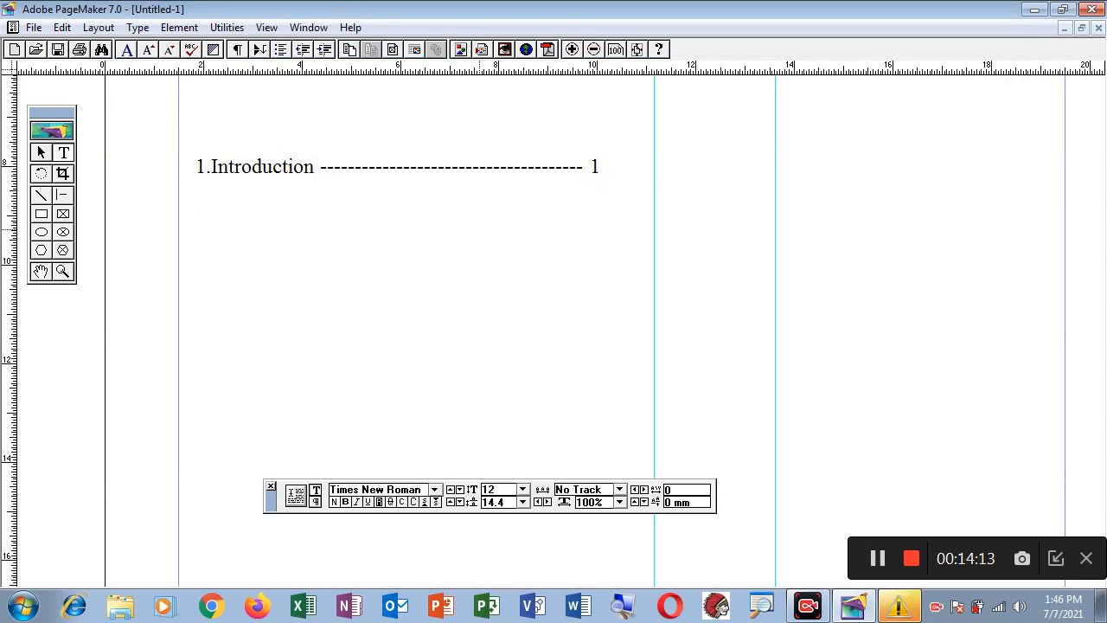
pyautogui.write('2.Nouns')
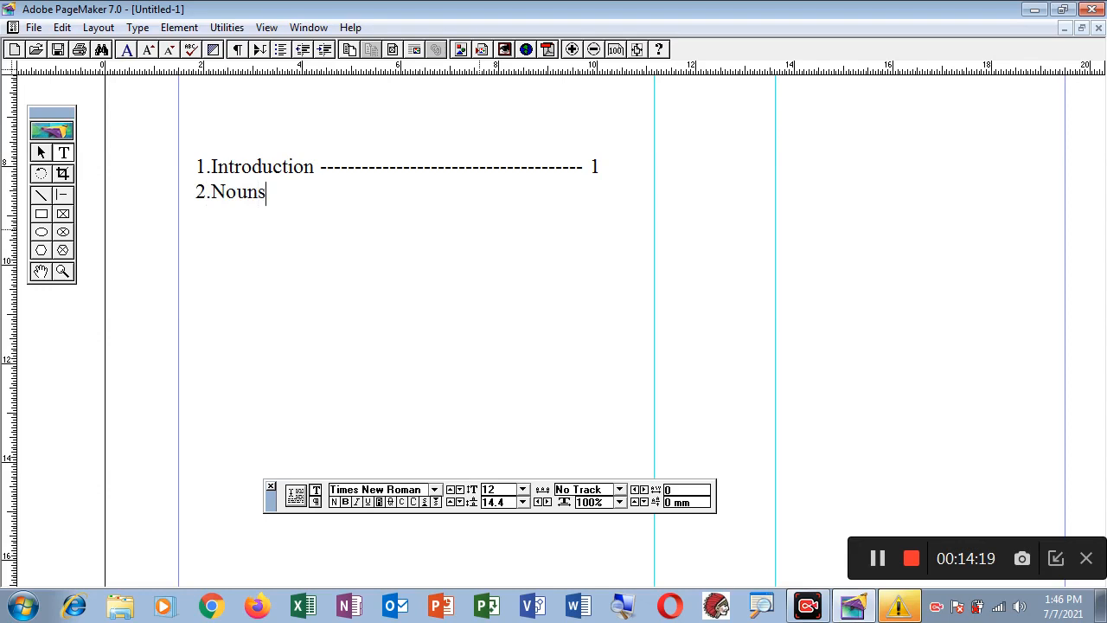
pyautogui.press('Tab')
pyautogui.write('5')
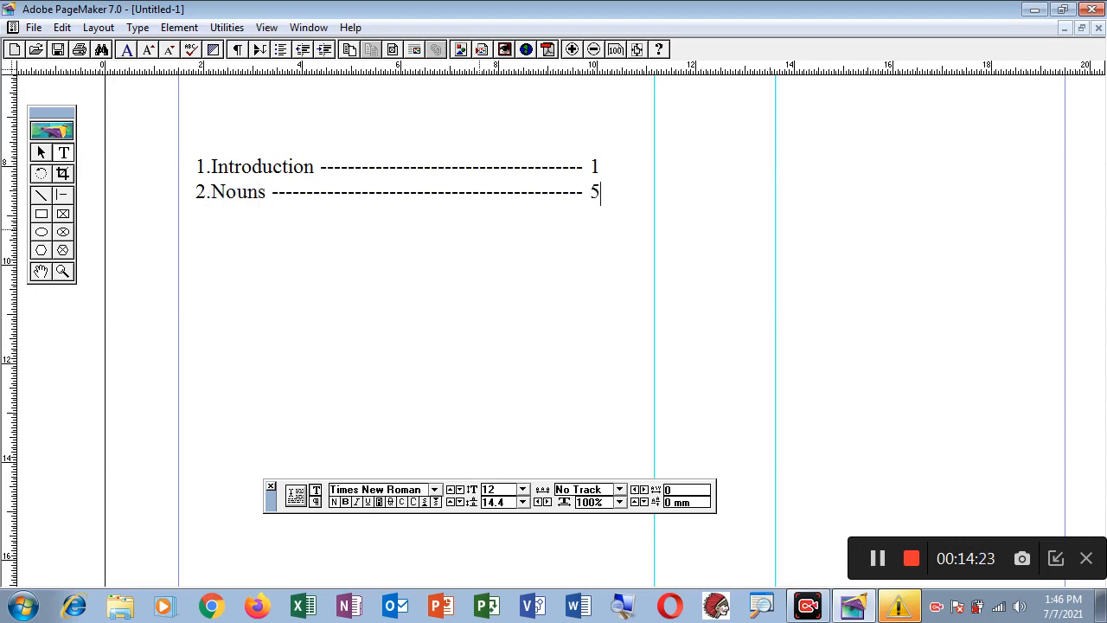
pyautogui.write('3.Pronouns')
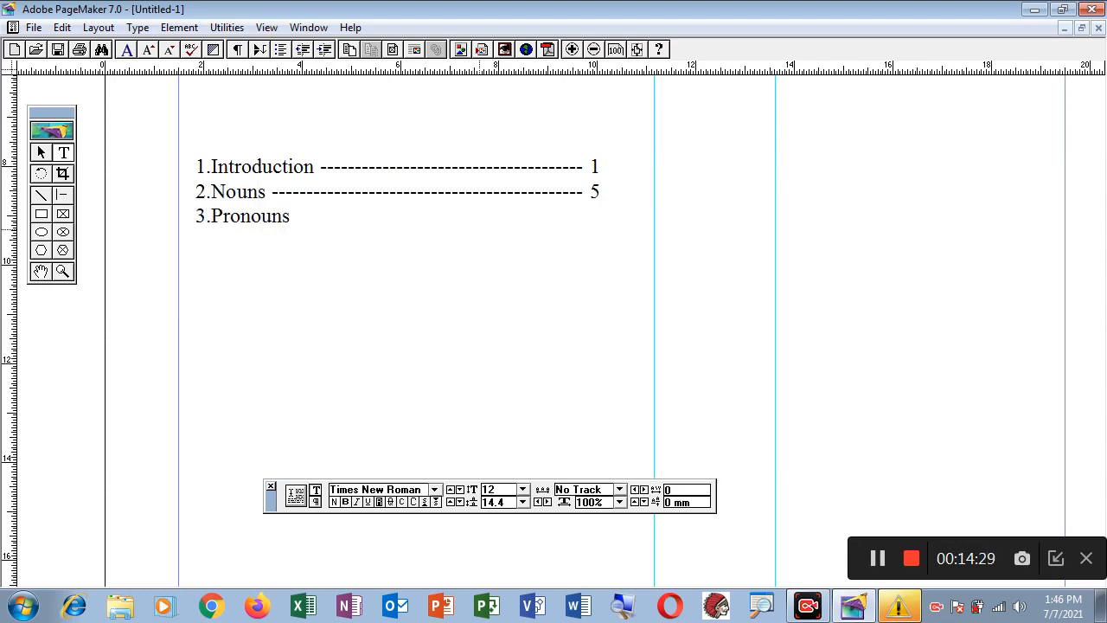
pyautogui.press('Tab')
pyautogui.write('10')
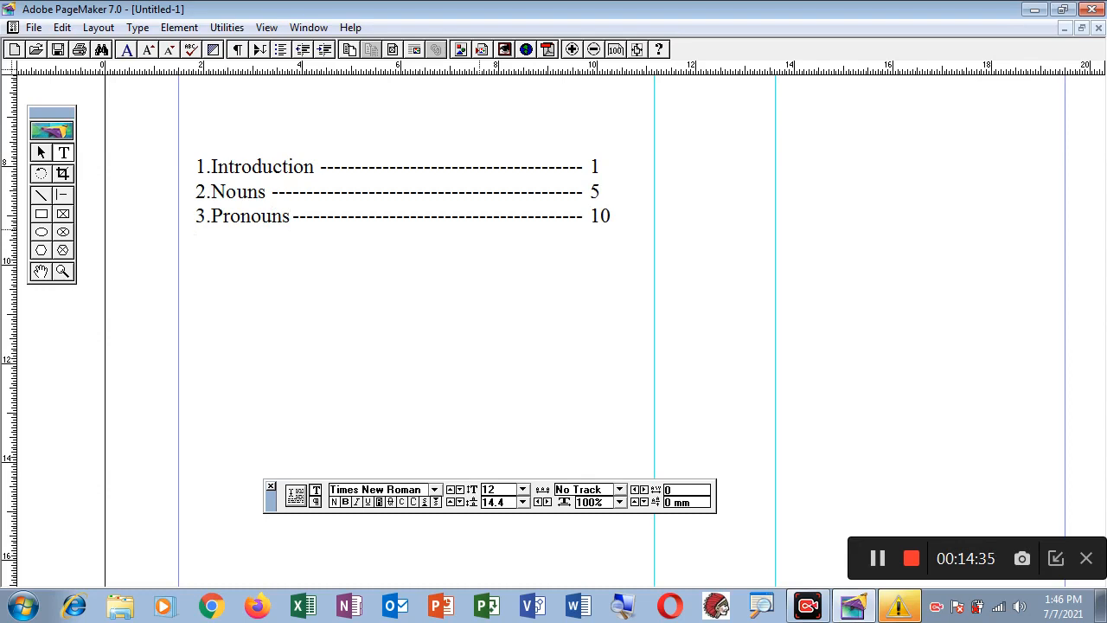
pyautogui.press('Return')
# Step: Draw a text block about 10 cm wide below the contents list and enter To and Mrs on separate lines
pyautogui.moveTo(521, 375)
pyautogui.mouseDown()
pyautogui.moveTo(556, 268)
pyautogui.moveTo(536, 358)
pyautogui.moveTo(506, 363)
pyautogui.mouseUp()
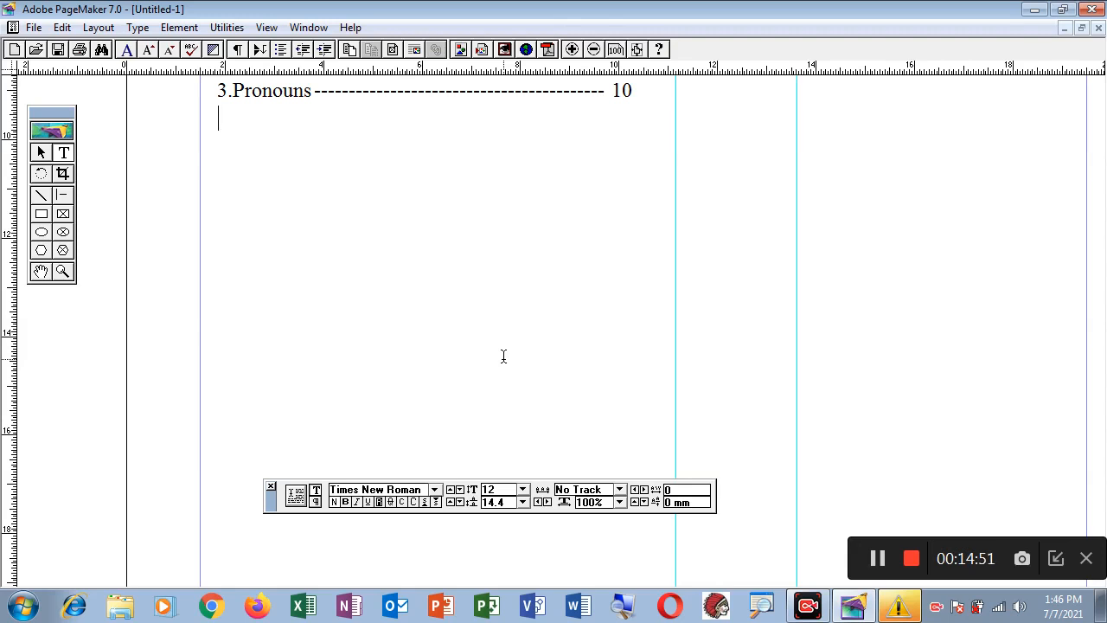
pyautogui.moveTo(330, 244); pyautogui.dragTo(815, 415)
pyautogui.write('Mrs')
pyautogui.click(335, 229)
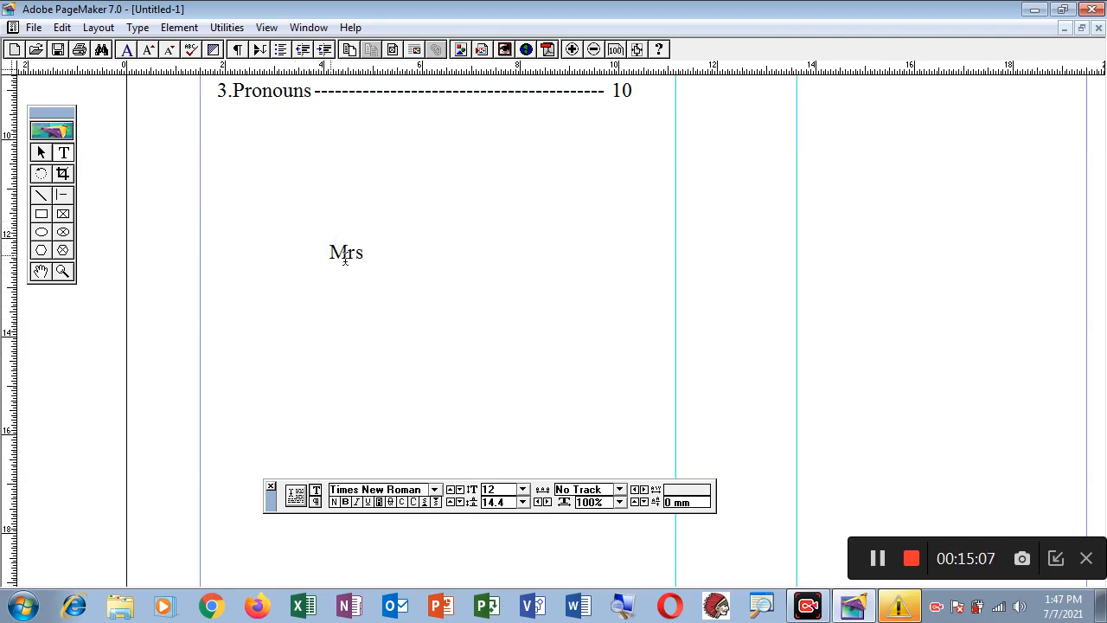
pyautogui.moveTo(331, 253); pyautogui.dragTo(373, 262)
pyautogui.write('To')
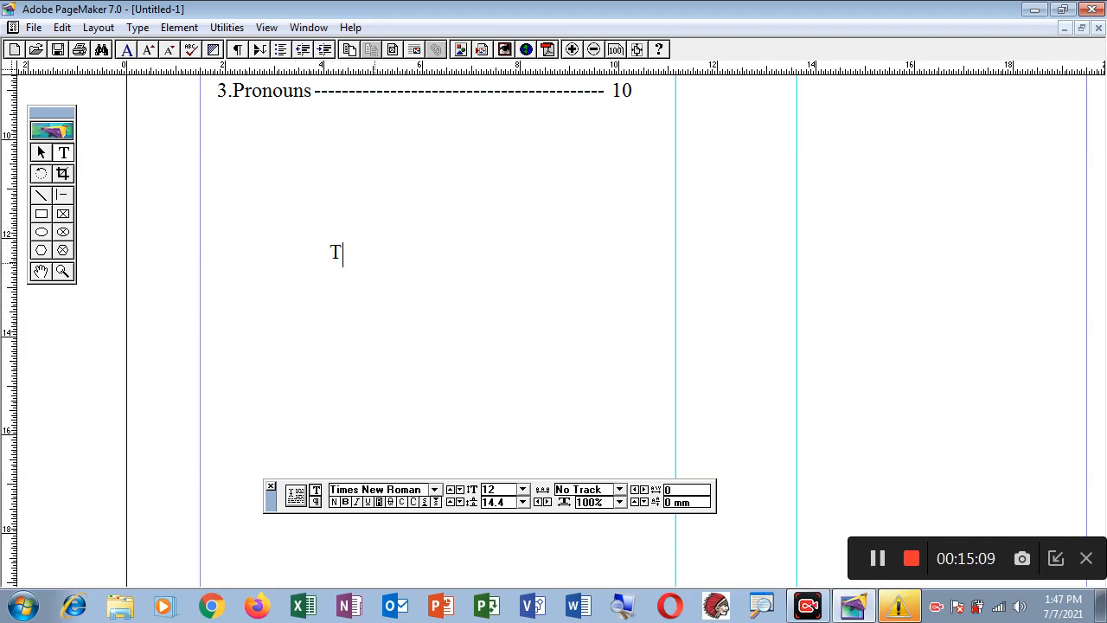
pyautogui.press('Return')
pyautogui.write('Mrs')
# Step: Give the Mrs line a left tab stop at 60 mm with a solid underline leader
pyautogui.click(135, 28)
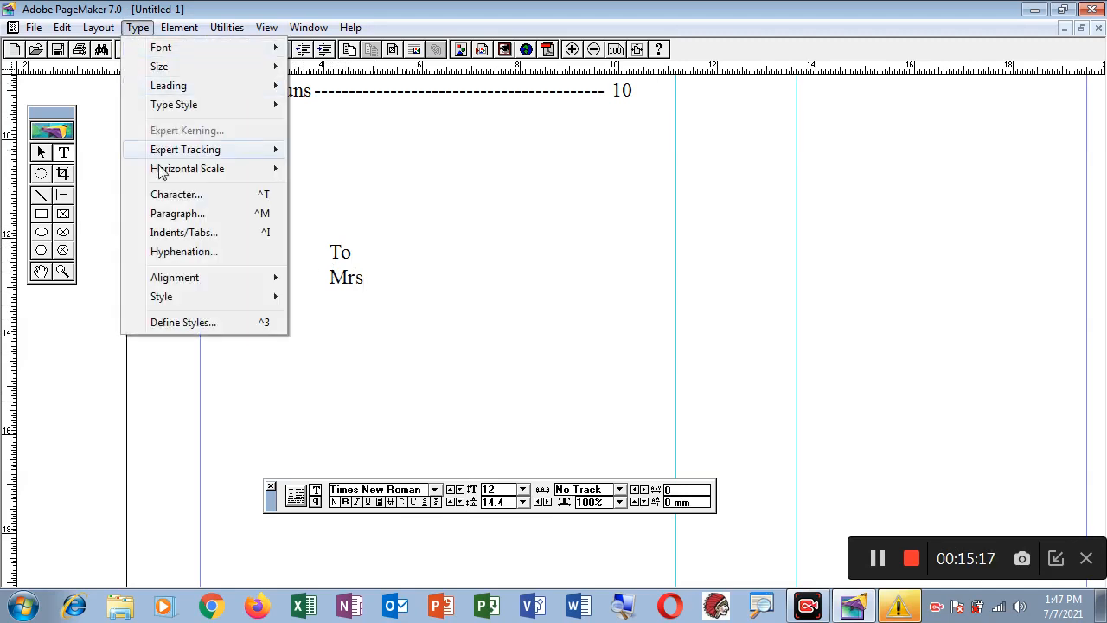
pyautogui.click(191, 239)
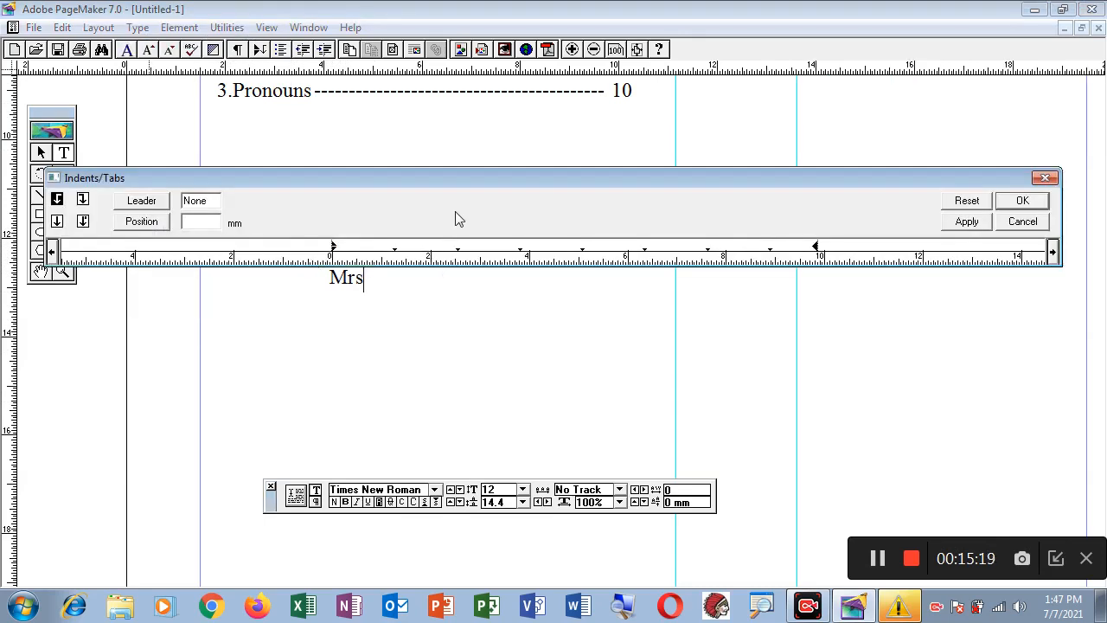
pyautogui.moveTo(475, 181); pyautogui.dragTo(473, 172)
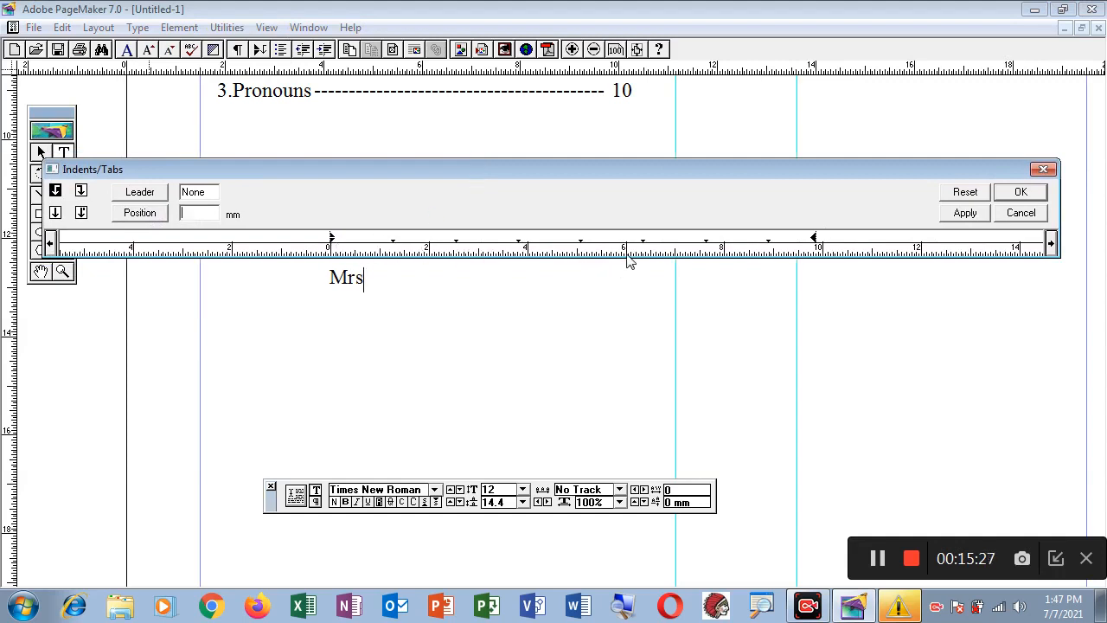
pyautogui.click(159, 193)
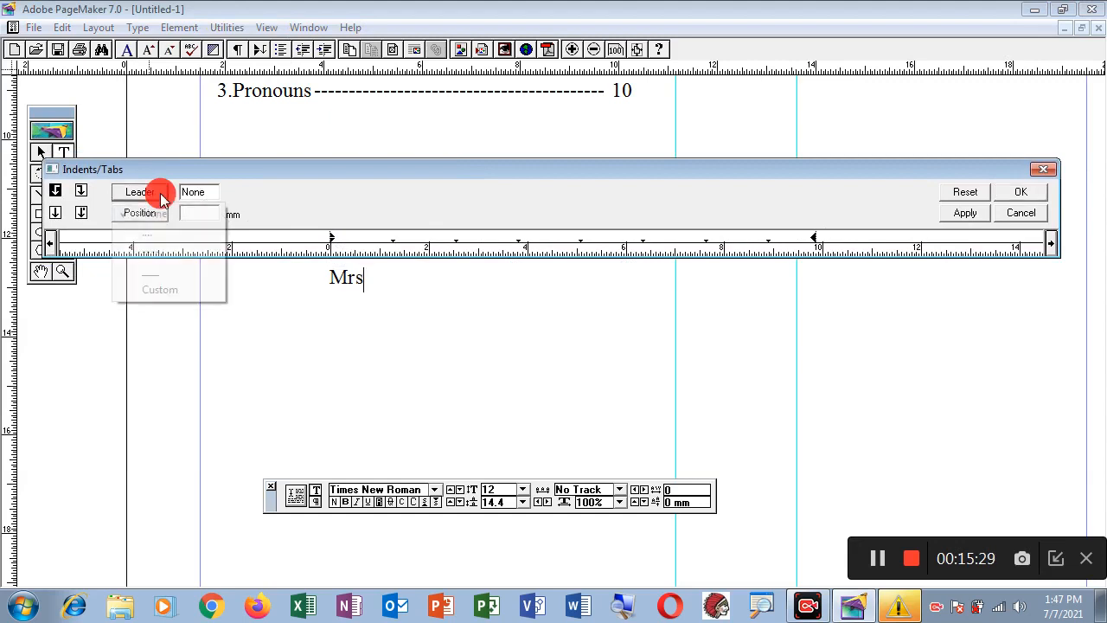
pyautogui.click(159, 273)
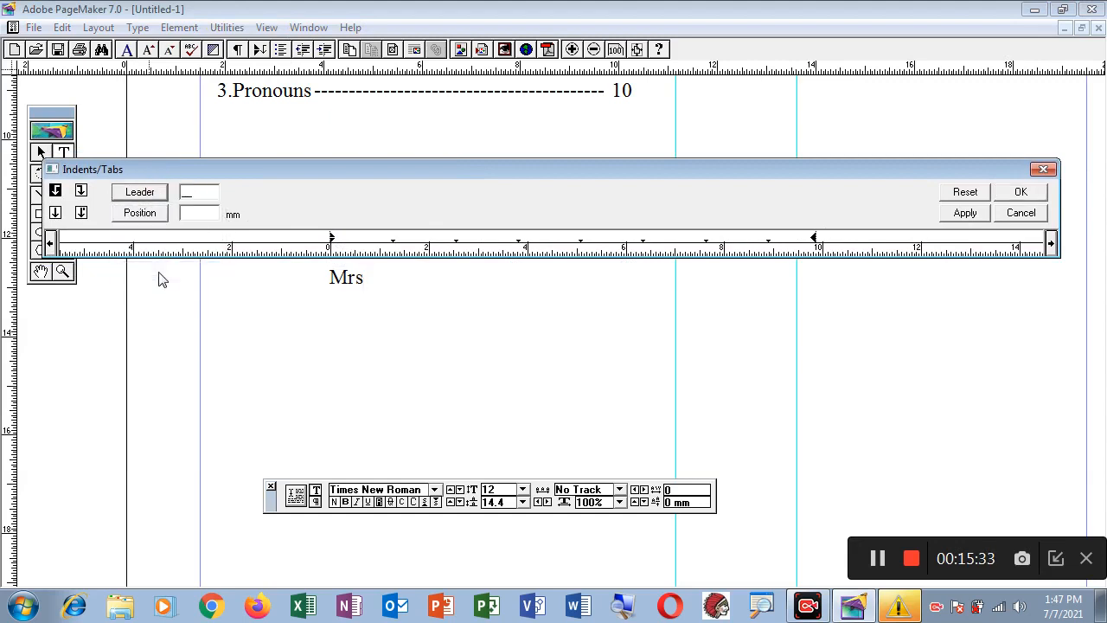
pyautogui.click(626, 243)
pyautogui.click(964, 215)
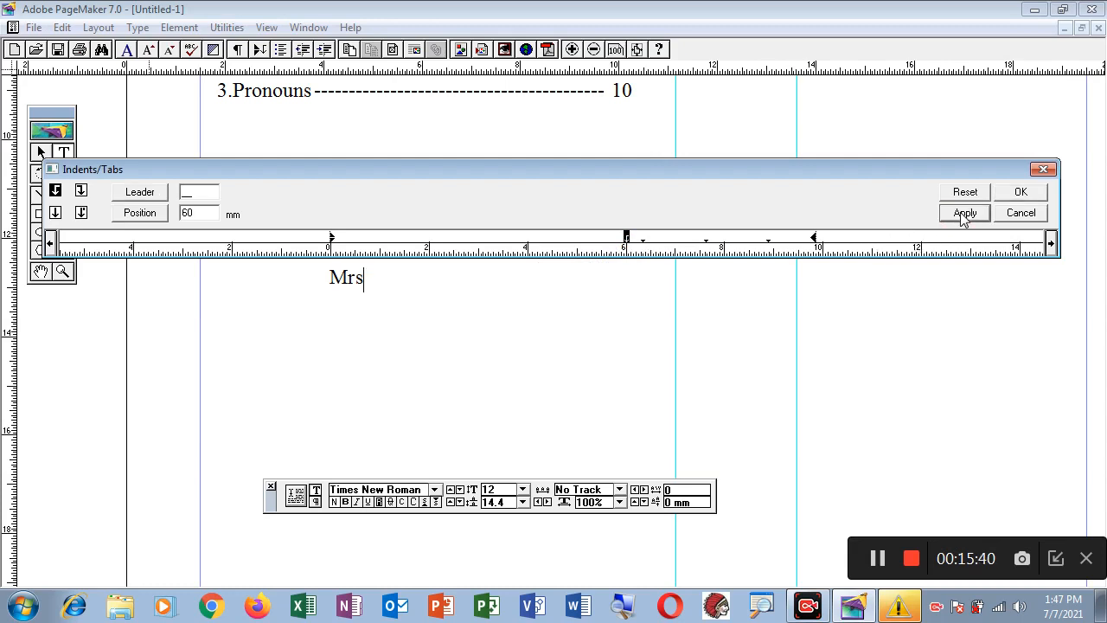
pyautogui.click(1016, 192)
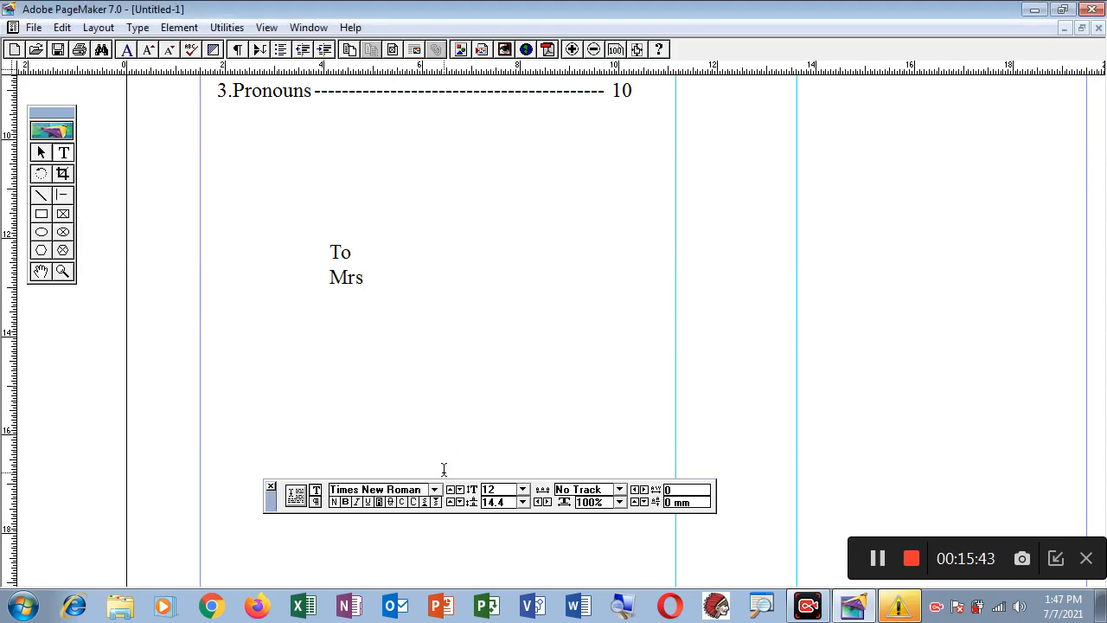
# Step: Insert the tabbed underline after Mrs and on three further lines below it to form a blank address form
pyautogui.press('Tab')
pyautogui.press('Return')
pyautogui.press('Tab')
pyautogui.press('Return')
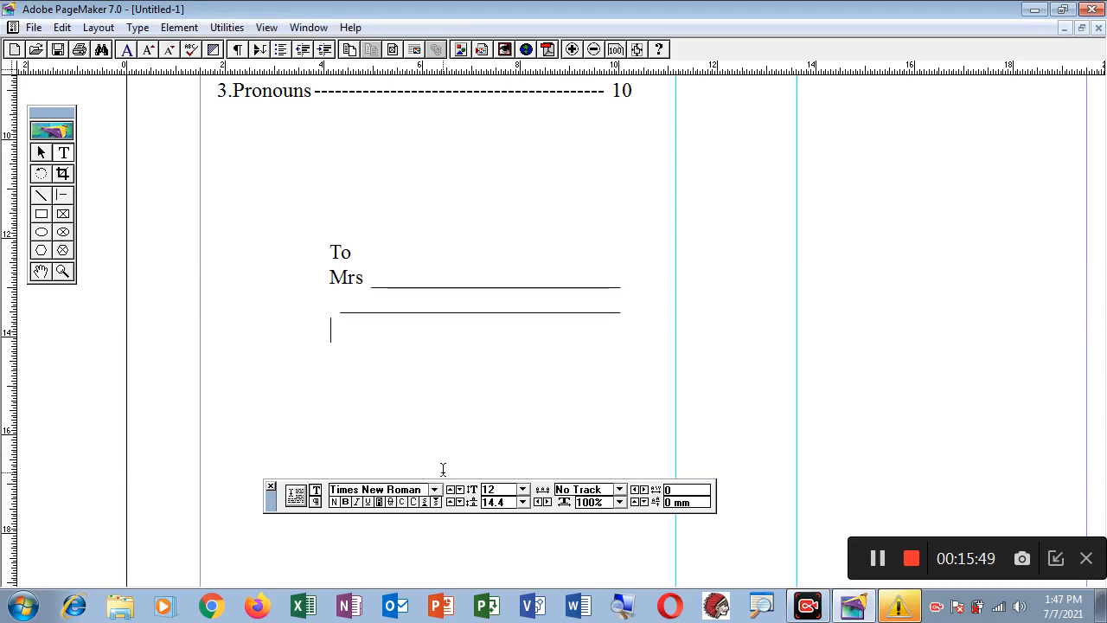
pyautogui.press('Tab')
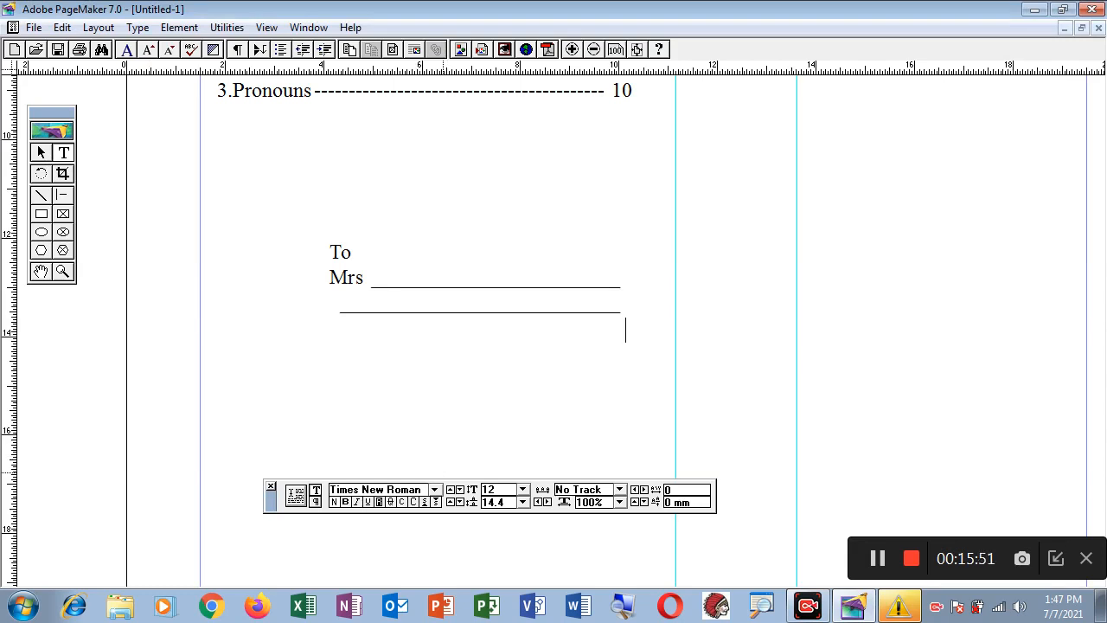
pyautogui.press('Return')
pyautogui.press('Return')
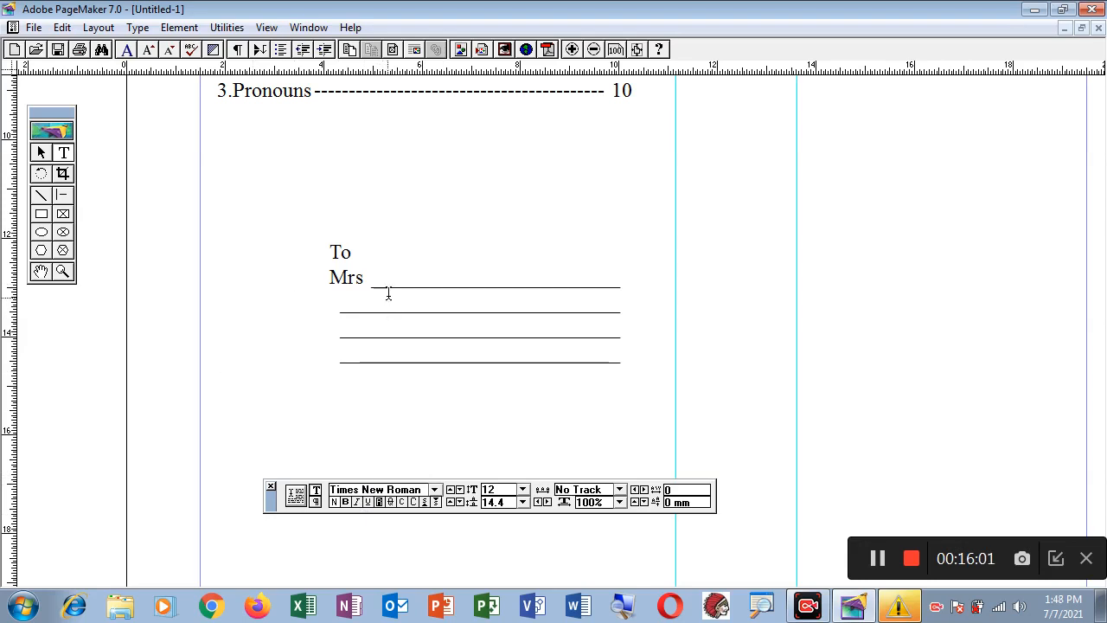
# Step: Set the leading of the Mrs line and the three blank address lines to 24
pyautogui.moveTo(328, 278); pyautogui.dragTo(573, 363)
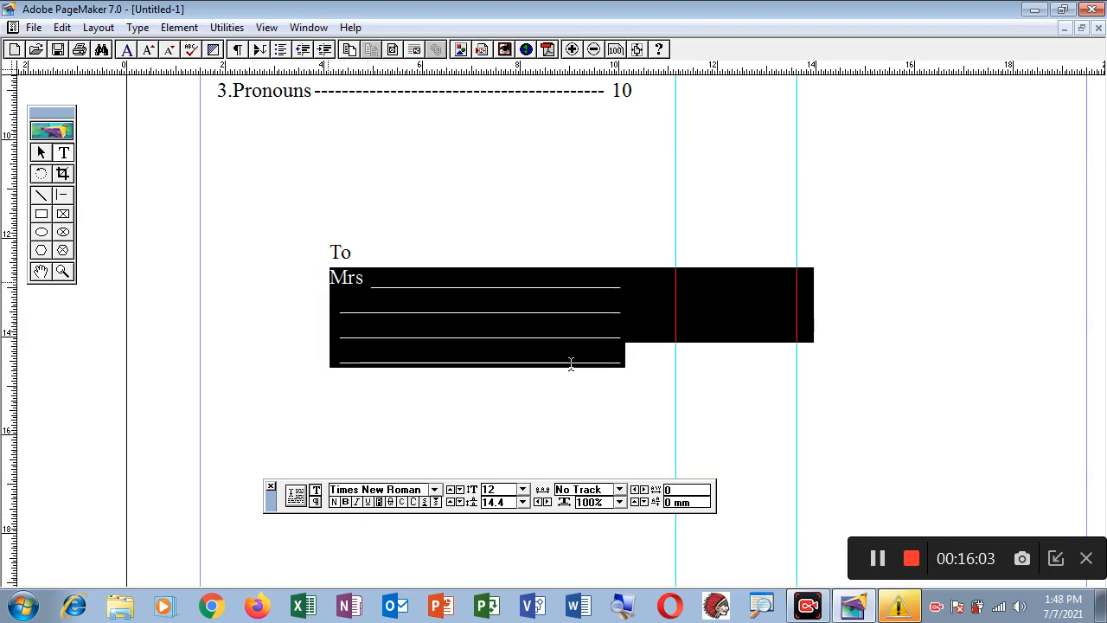
pyautogui.click(523, 503)
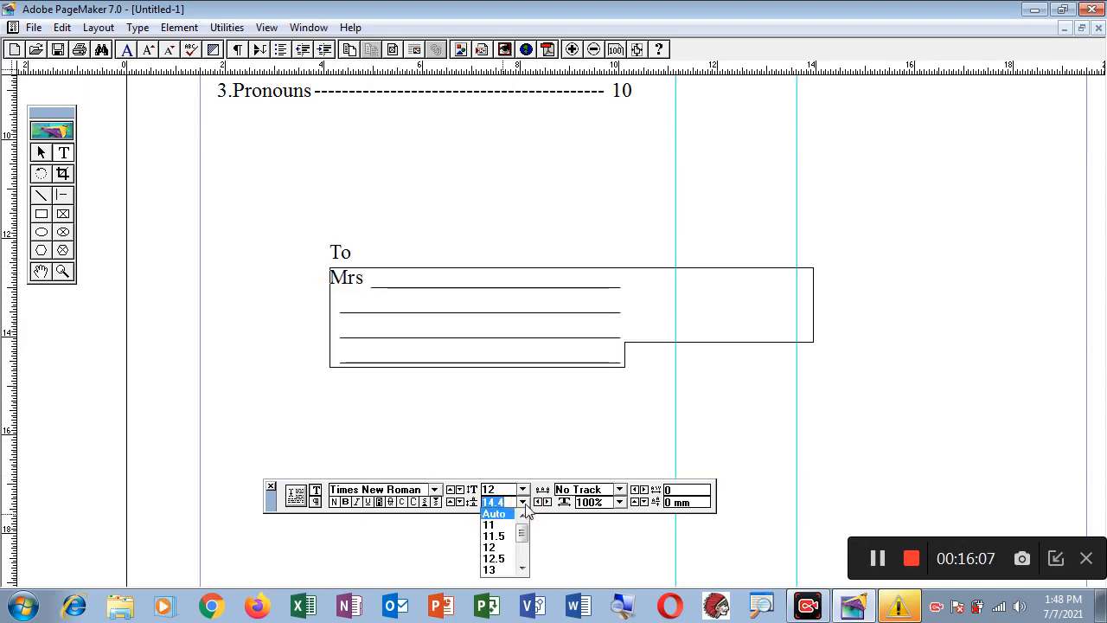
pyautogui.click(522, 568)
pyautogui.click(522, 568)
pyautogui.click(522, 569)
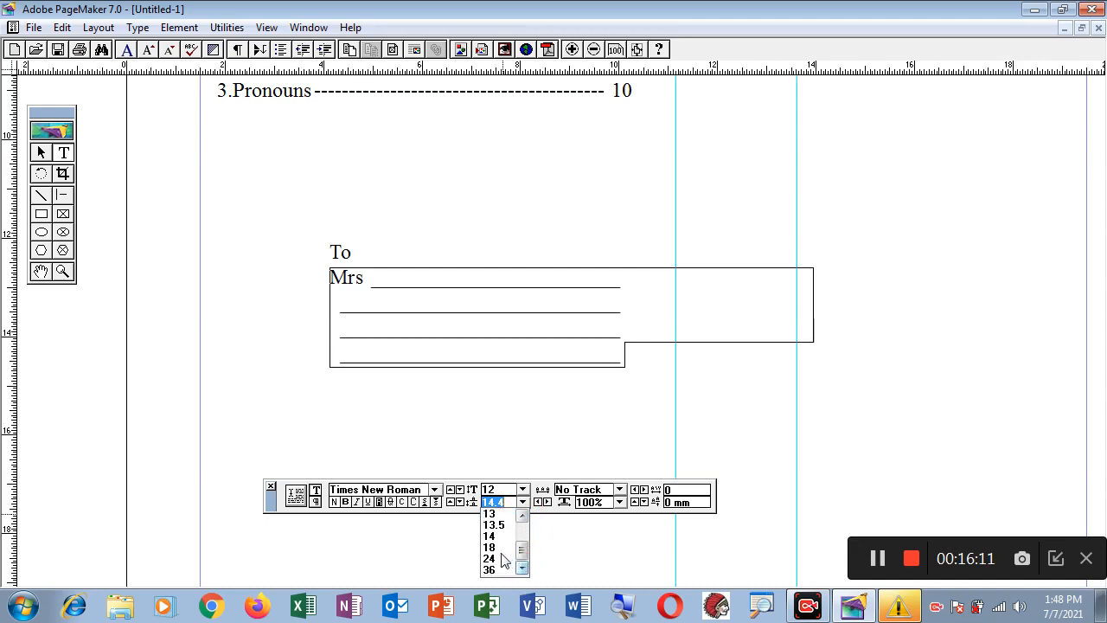
pyautogui.click(501, 557)
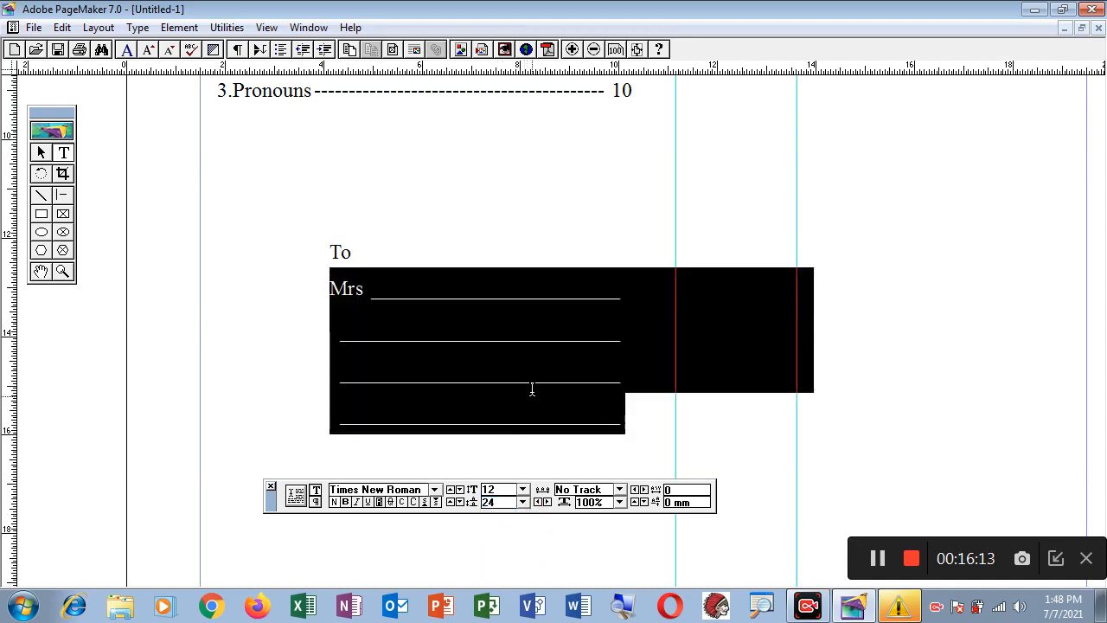
pyautogui.click(532, 389)
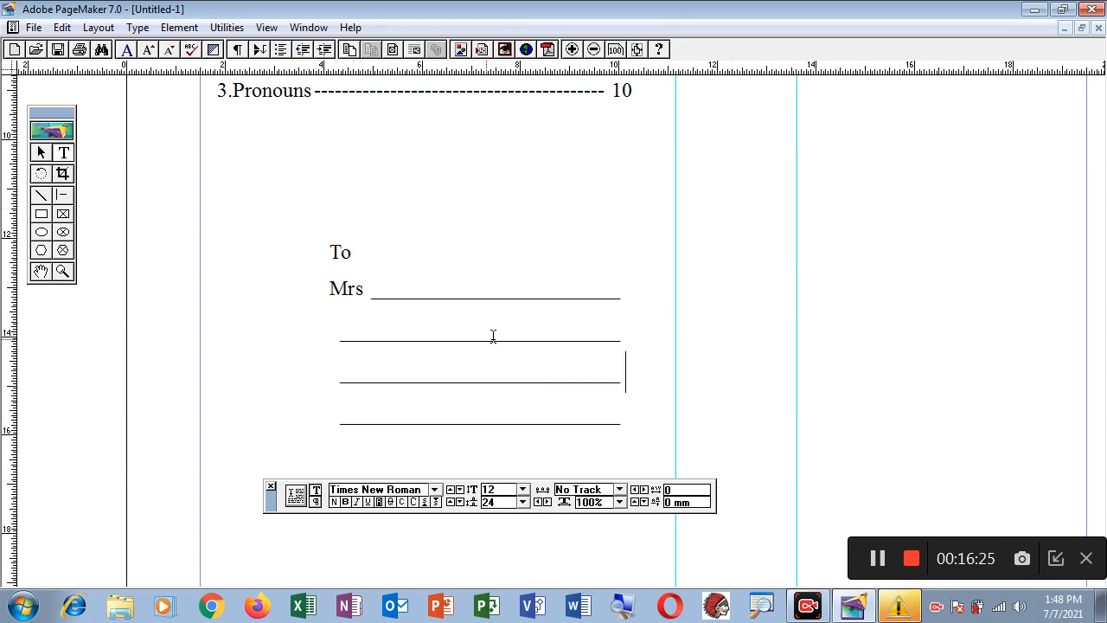
pyautogui.moveTo(492, 334); pyautogui.dragTo(462, 254)
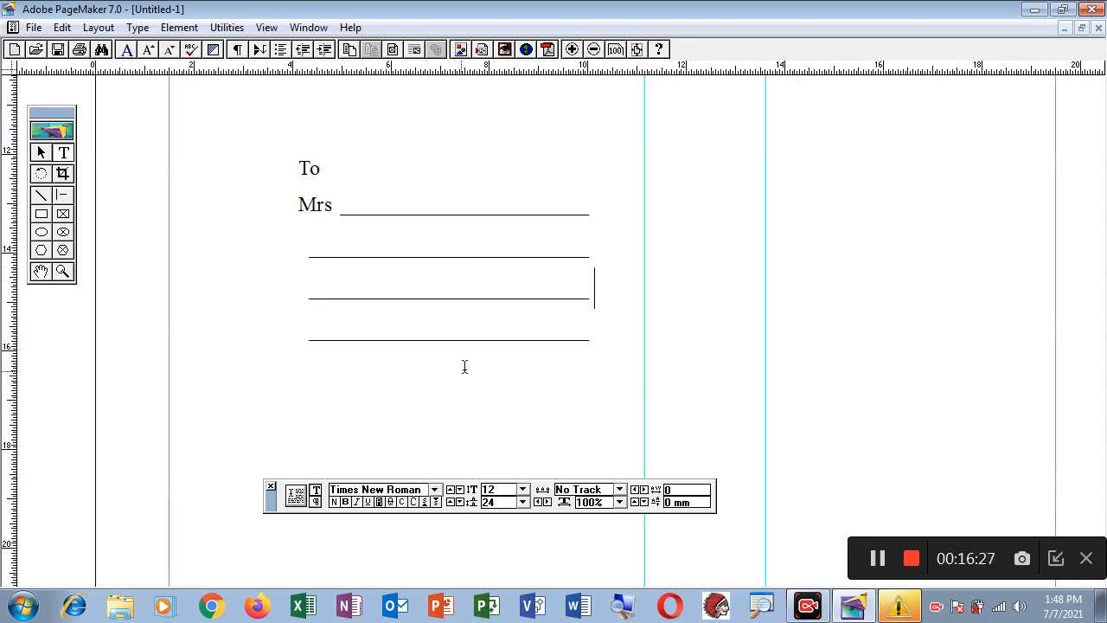
pyautogui.click(137, 27)
pyautogui.click(196, 238)
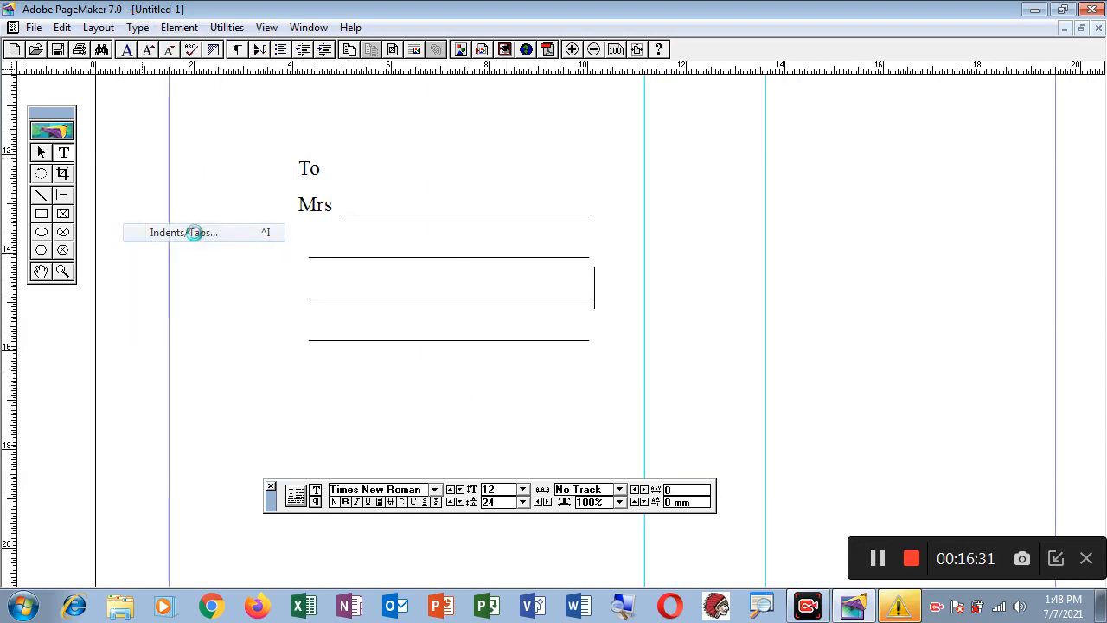
pyautogui.moveTo(412, 191); pyautogui.dragTo(445, 105)
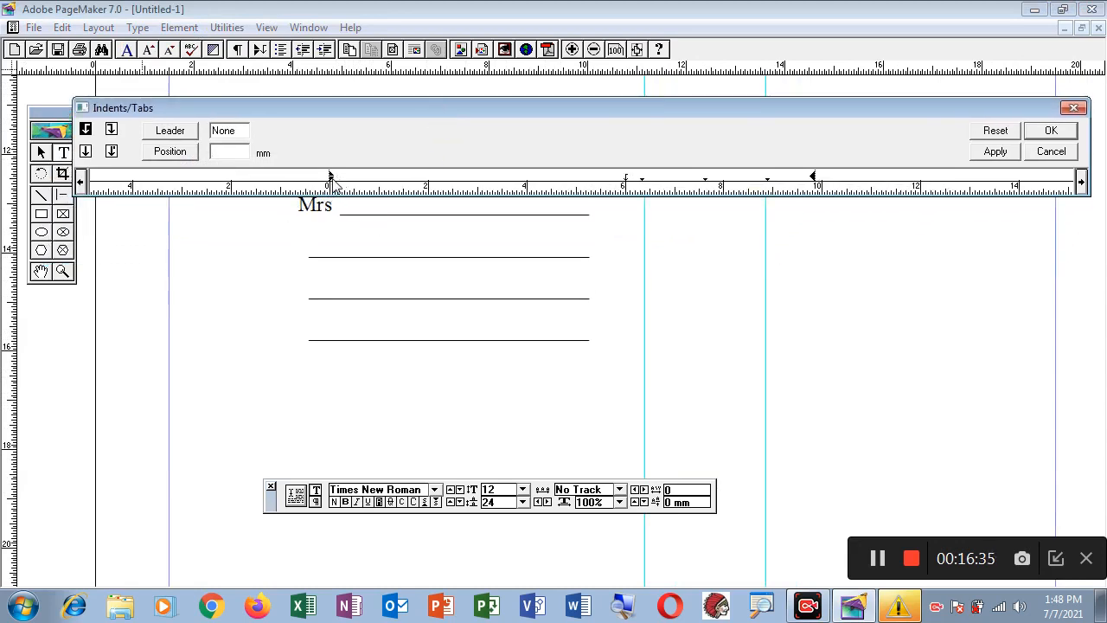
pyautogui.click(180, 152)
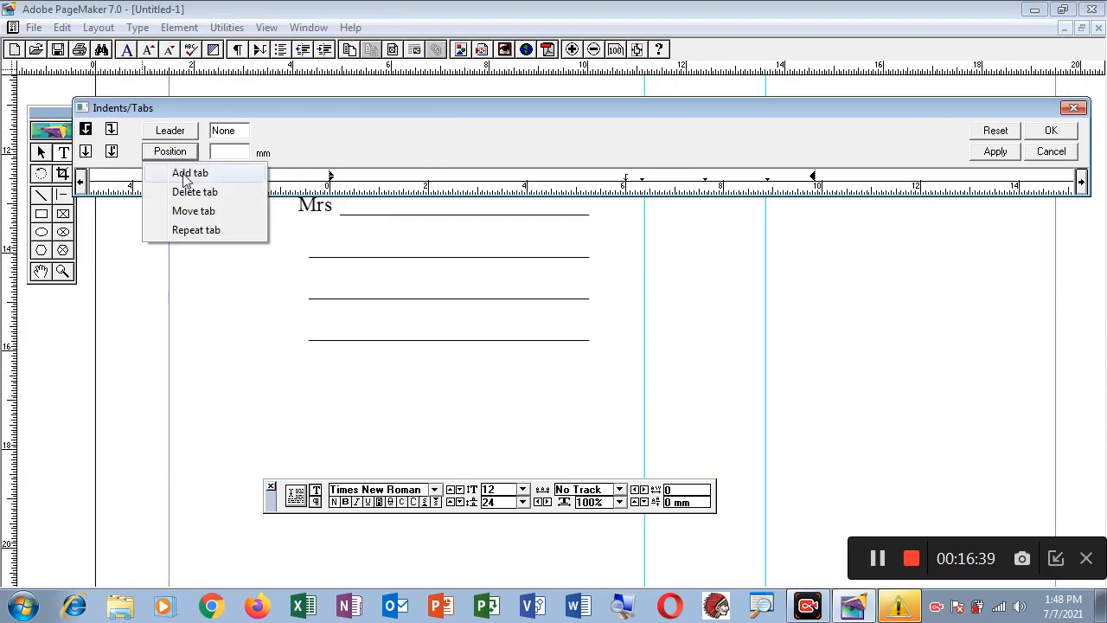
pyautogui.click(1043, 150)
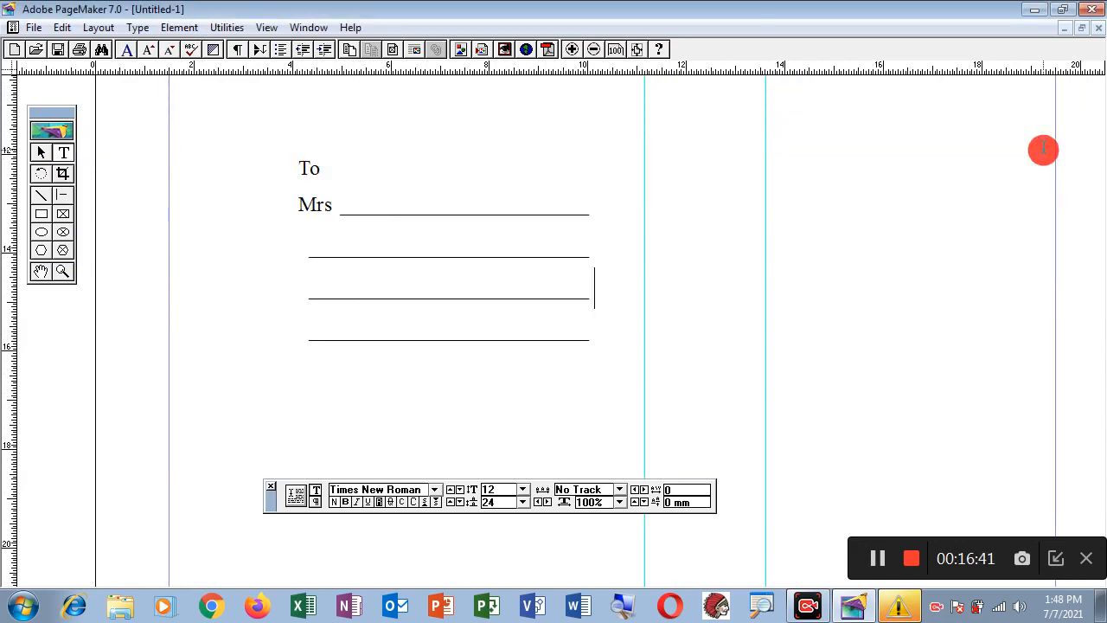
# Step: Create a new blank publication with the default document setup
pyautogui.click(34, 29)
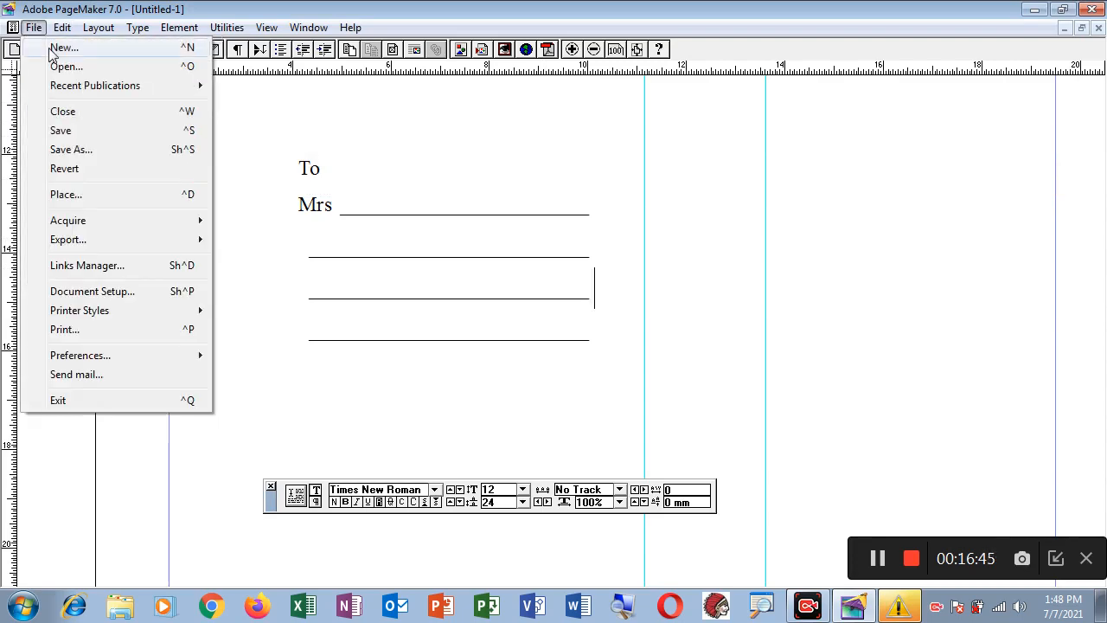
pyautogui.click(51, 50)
pyautogui.click(656, 165)
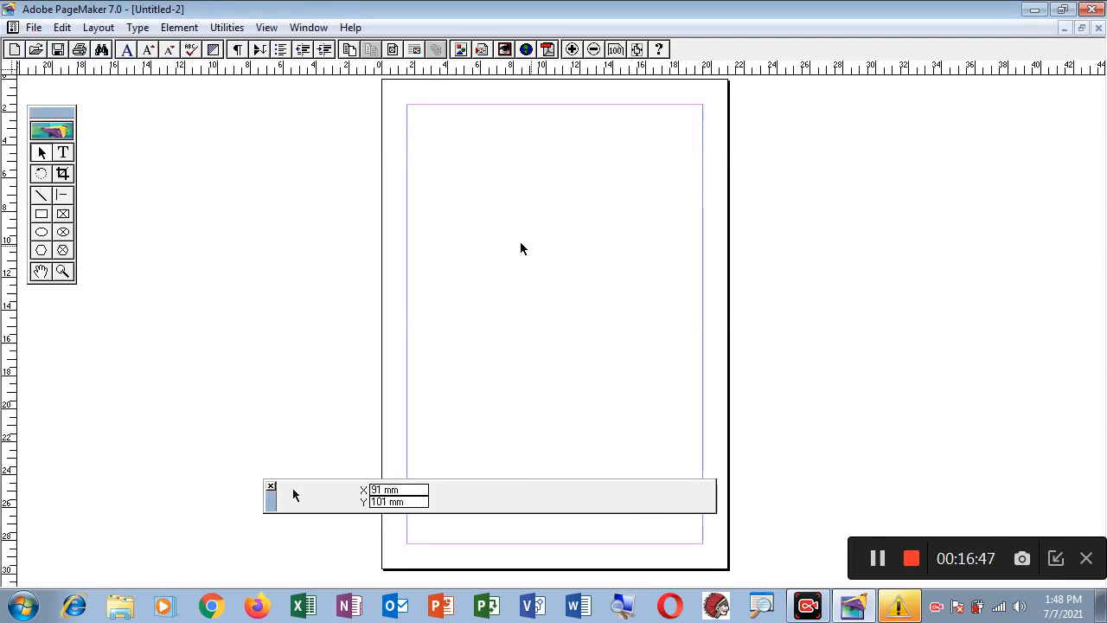
pyautogui.rightClick(459, 189)
pyautogui.click(512, 462)
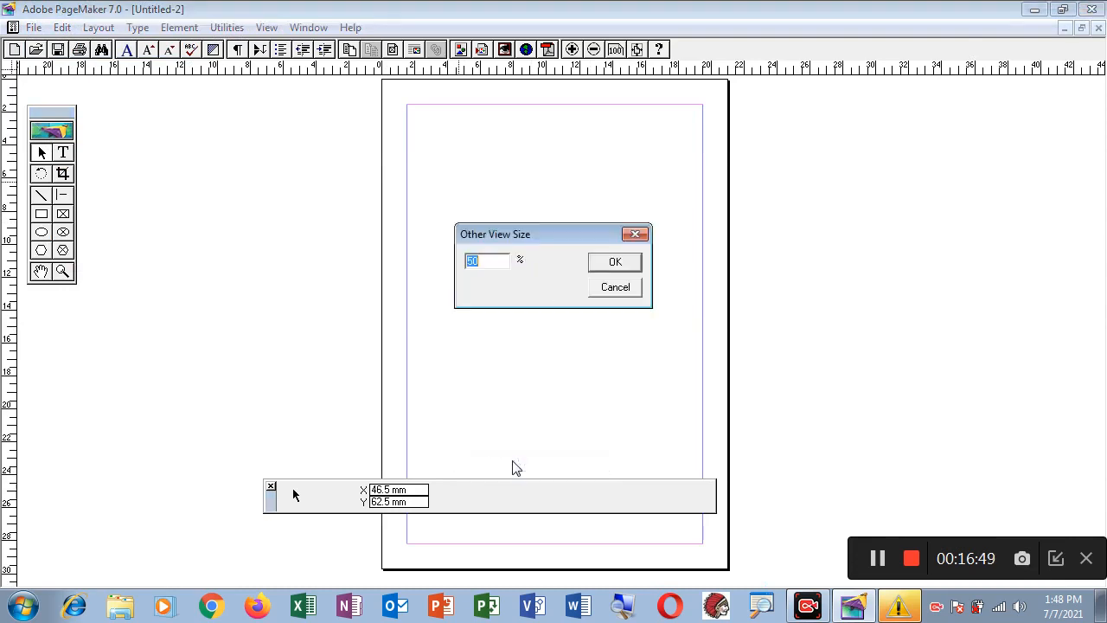
pyautogui.write('1')
pyautogui.write('0')
pyautogui.click(625, 268)
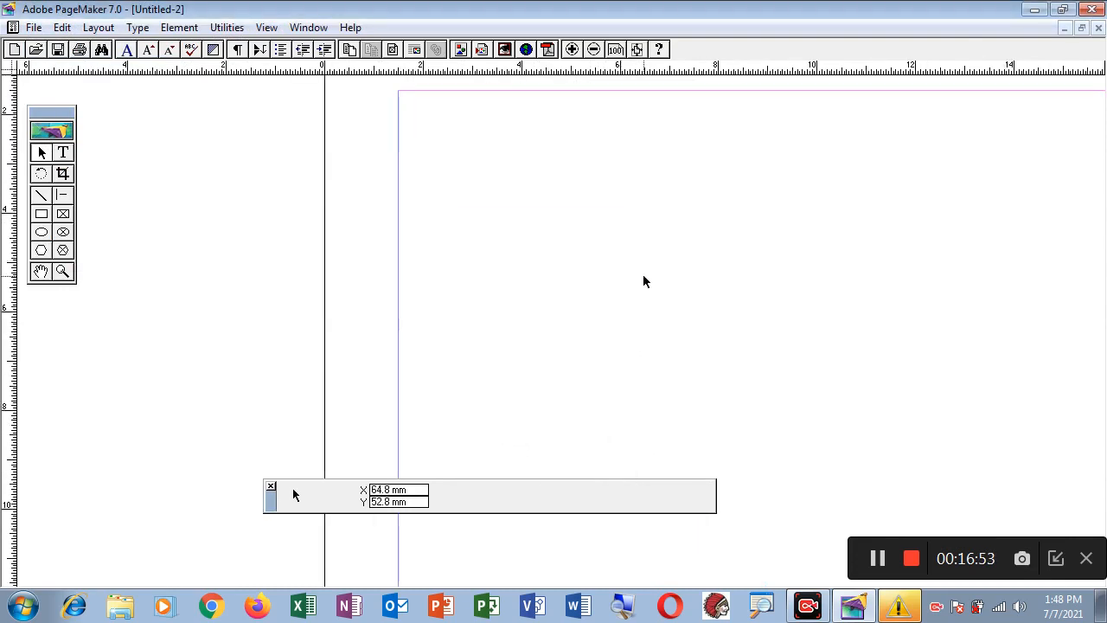
pyautogui.moveTo(695, 254); pyautogui.dragTo(502, 230)
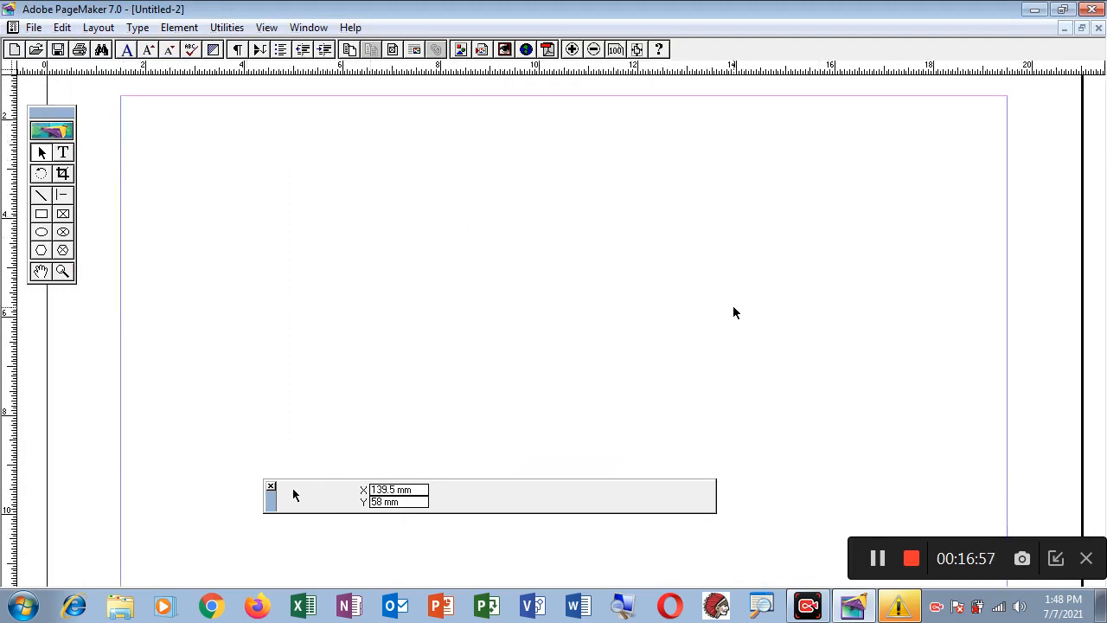
pyautogui.click(137, 26)
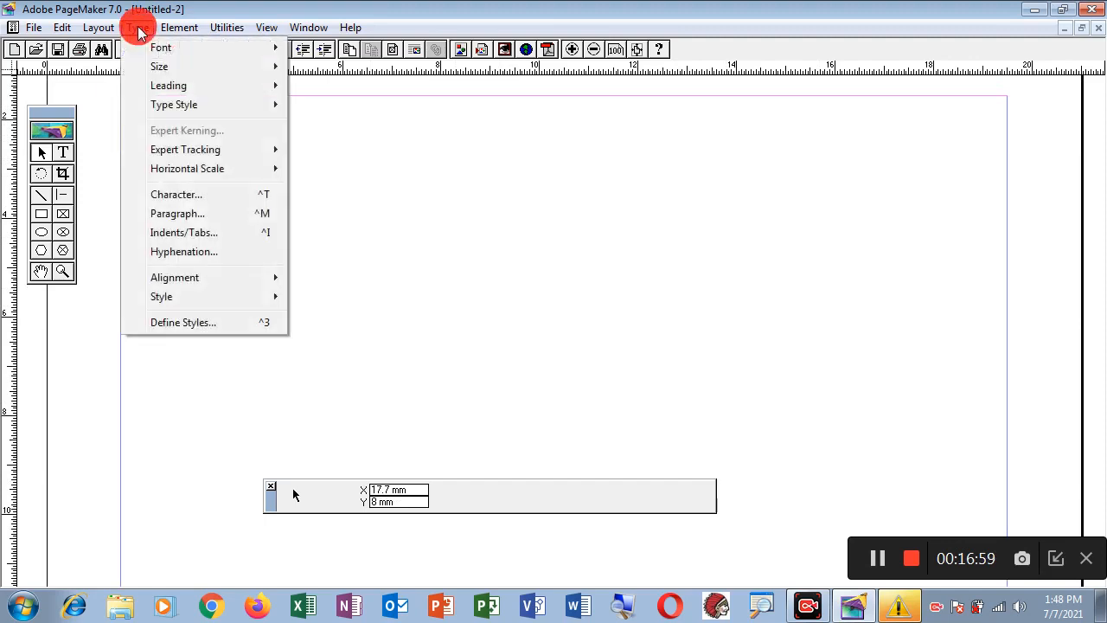
pyautogui.click(182, 232)
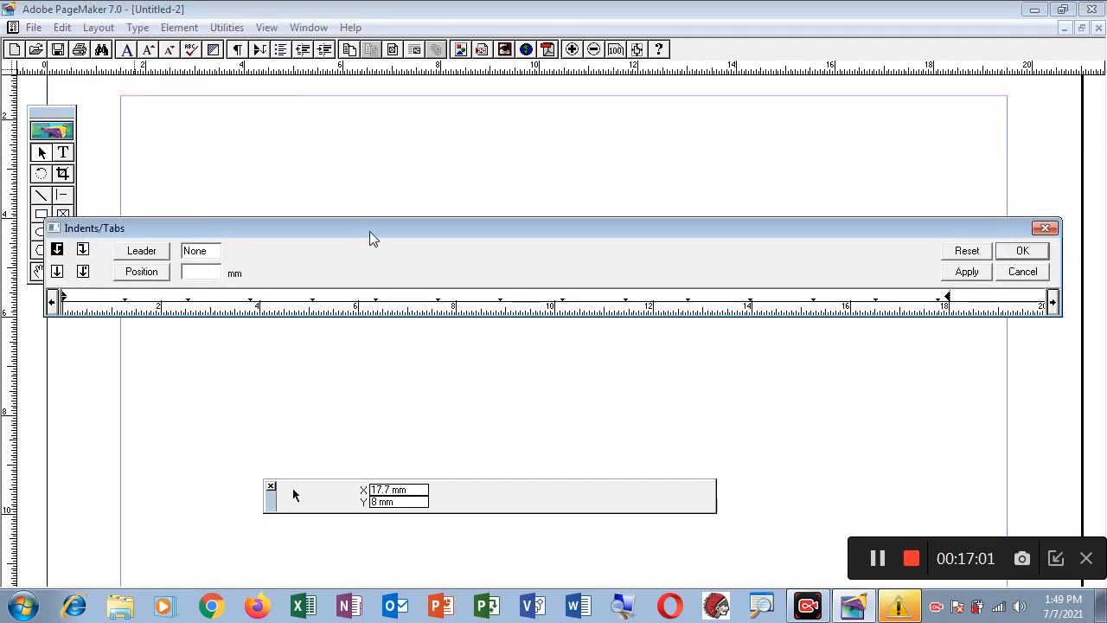
pyautogui.moveTo(371, 228); pyautogui.dragTo(469, 227)
pyautogui.click(235, 266)
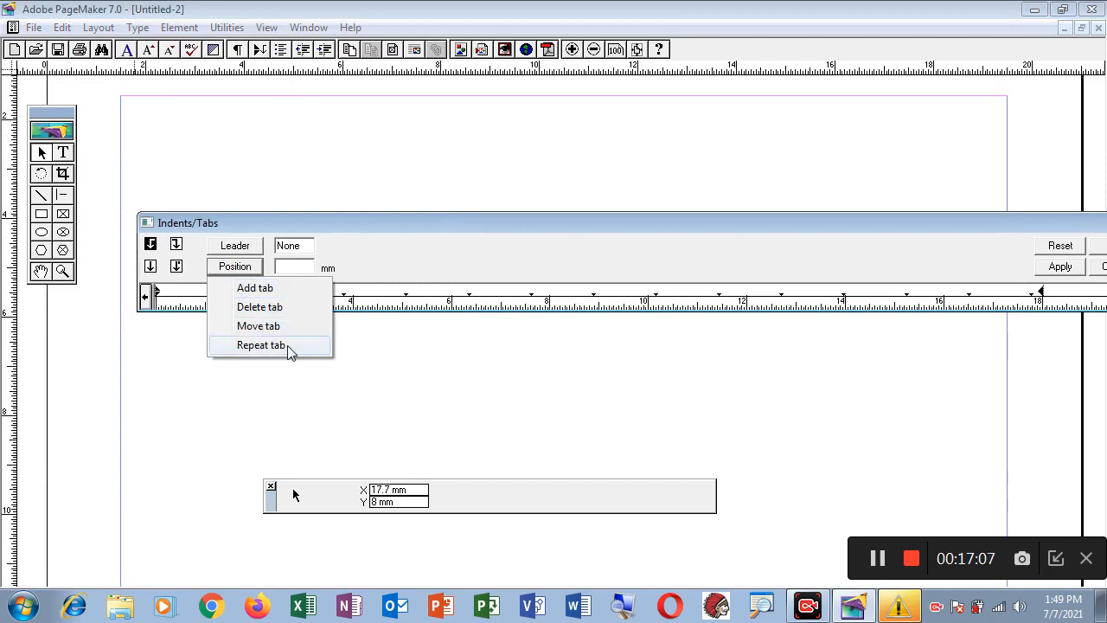
pyautogui.click(1102, 268)
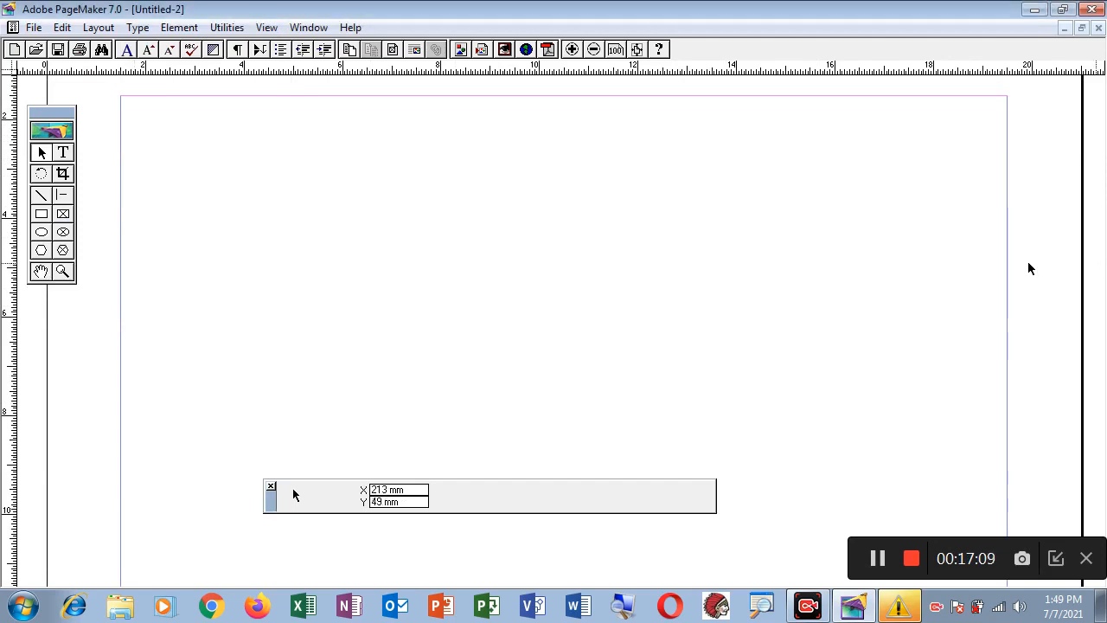
# Step: Draw a text block about 18 cm wide near the top of the page and insert three default tabs in it
pyautogui.click(62, 152)
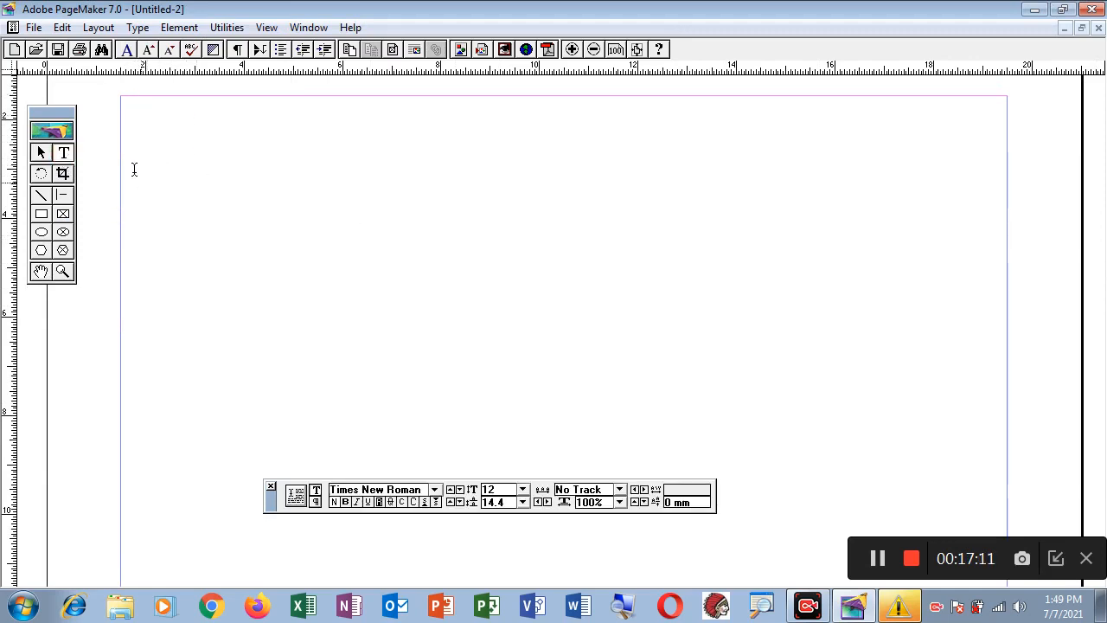
pyautogui.moveTo(126, 163); pyautogui.dragTo(1014, 333)
pyautogui.press('Tab')
pyautogui.press('Tab')
pyautogui.press('Tab')
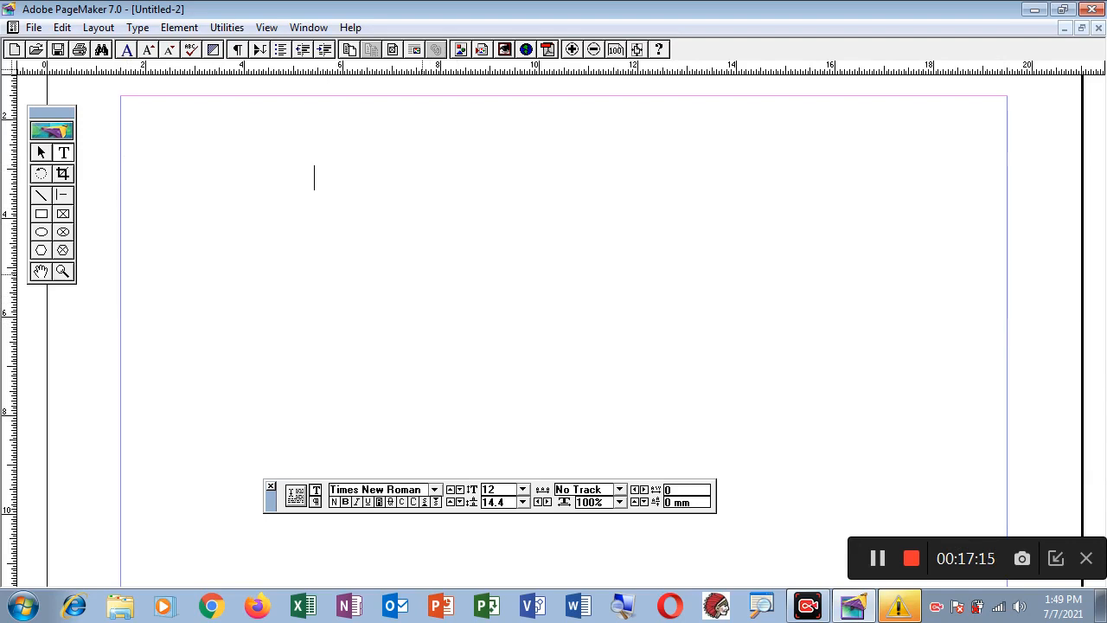
pyautogui.click(130, 181)
# Step: Add a left tab stop at 20 mm with no leader to the text block's first line
pyautogui.click(138, 28)
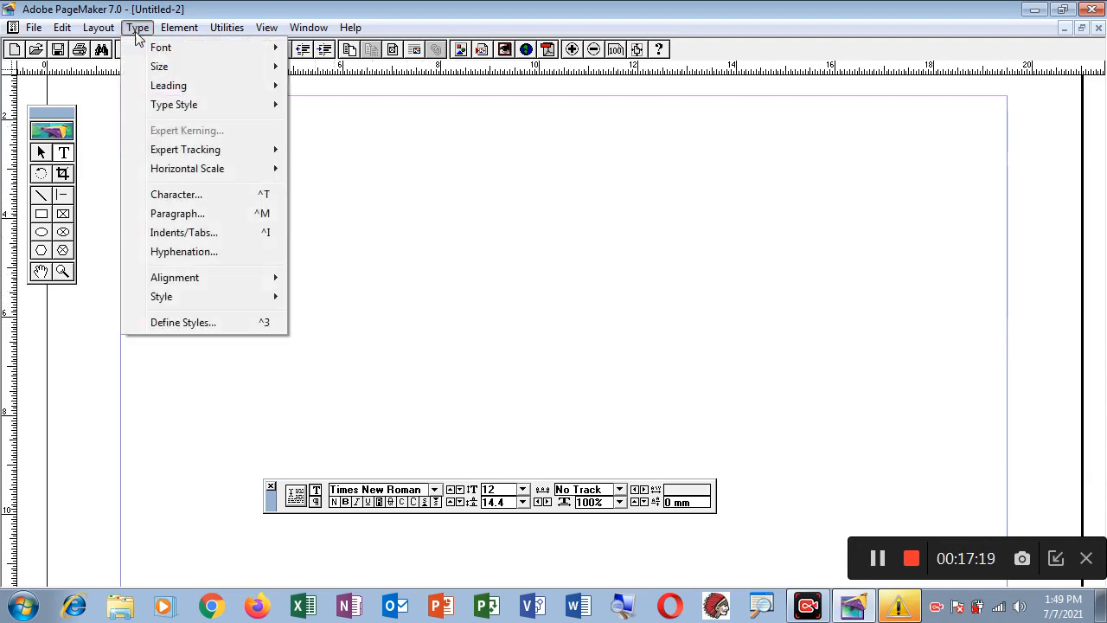
pyautogui.click(193, 235)
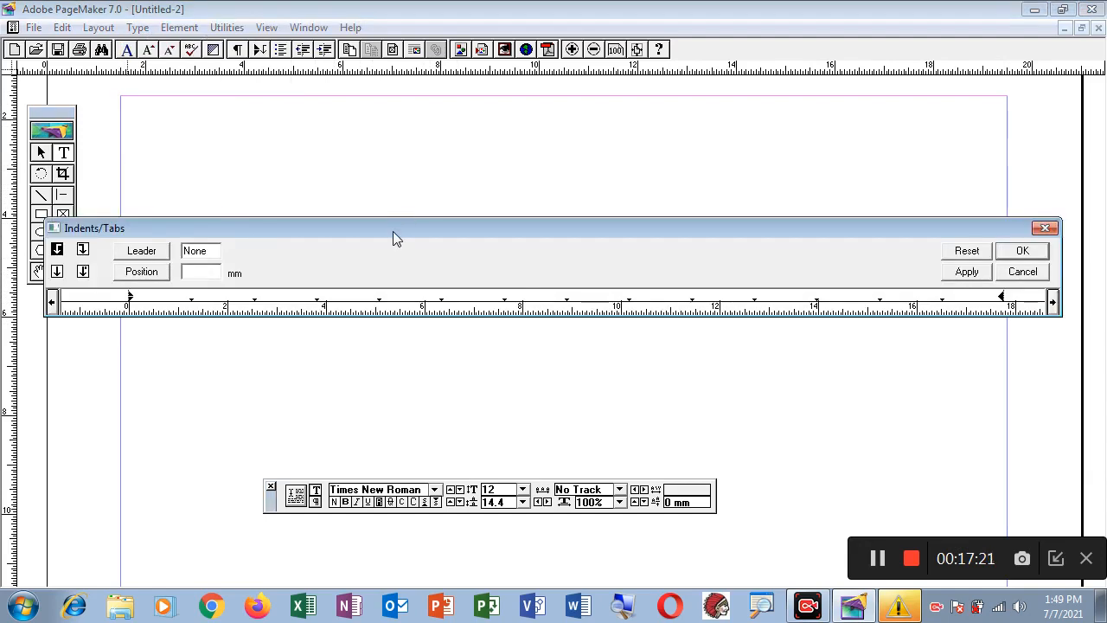
pyautogui.moveTo(393, 229); pyautogui.dragTo(385, 93)
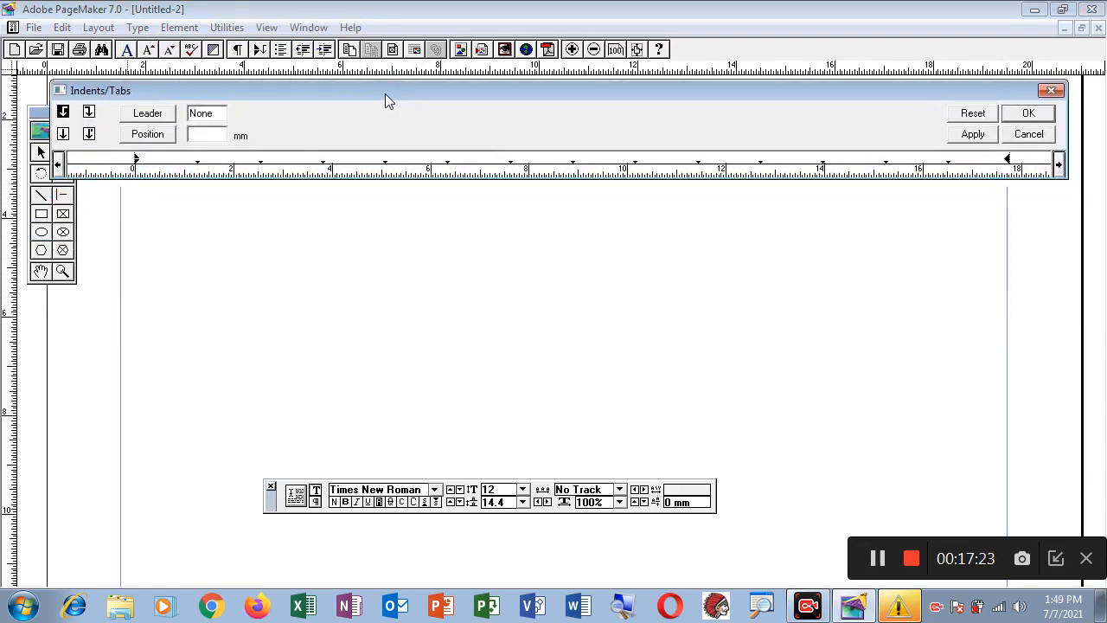
pyautogui.click(147, 134)
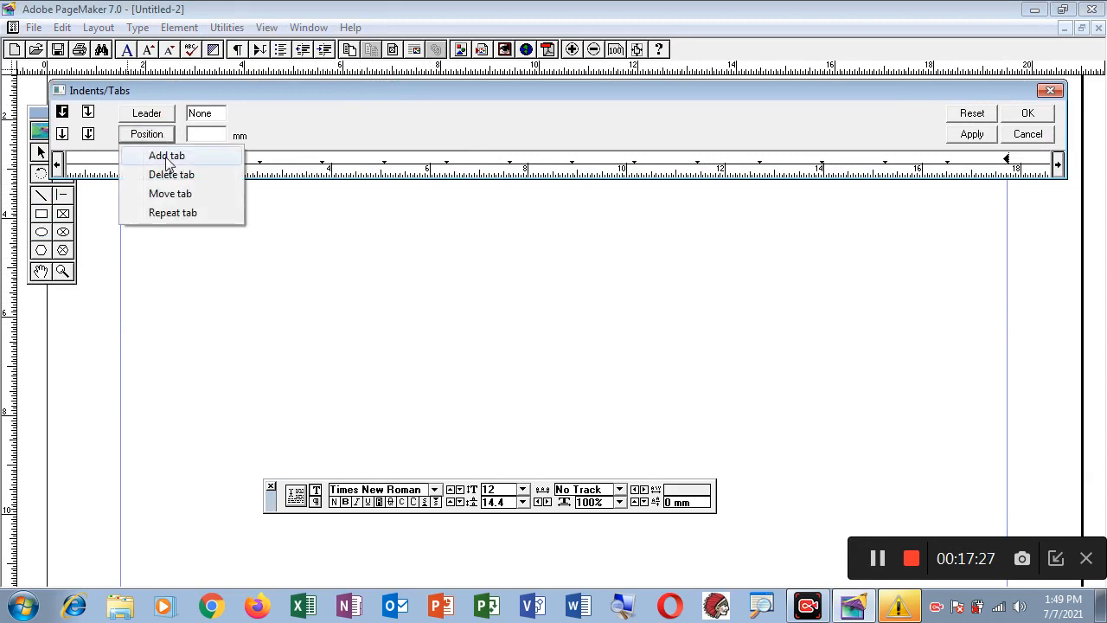
pyautogui.click(169, 161)
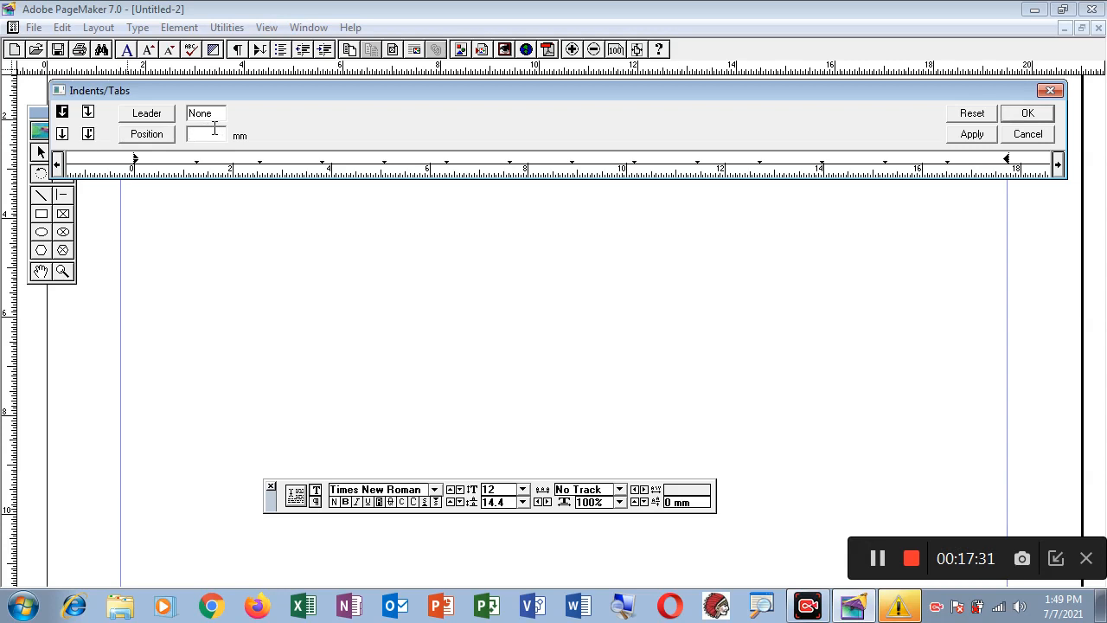
pyautogui.write('20')
pyautogui.click(147, 137)
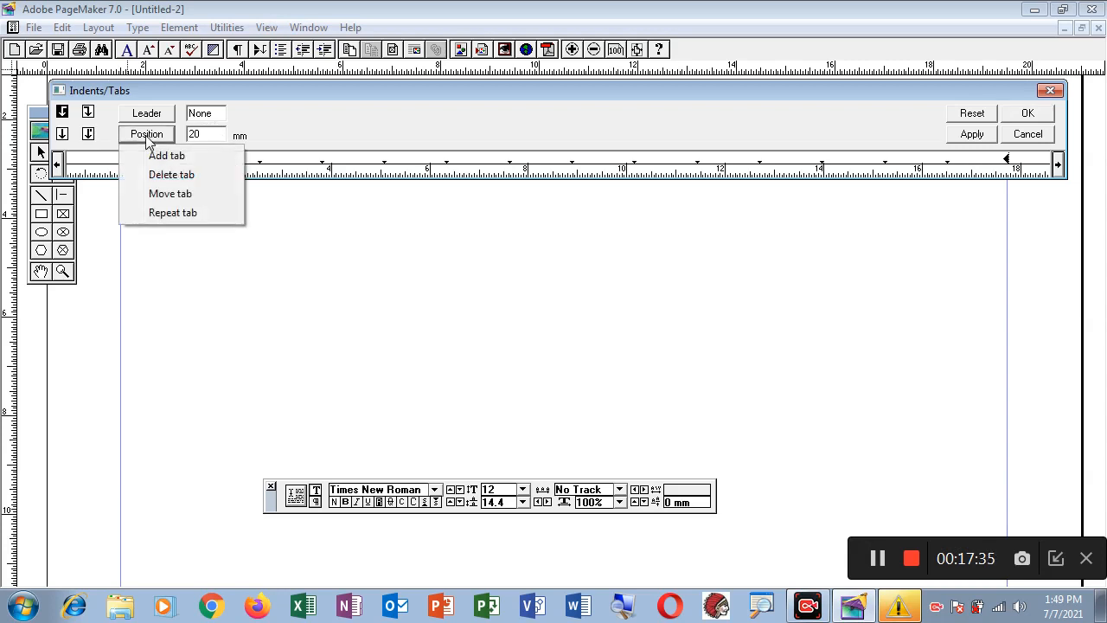
pyautogui.click(156, 158)
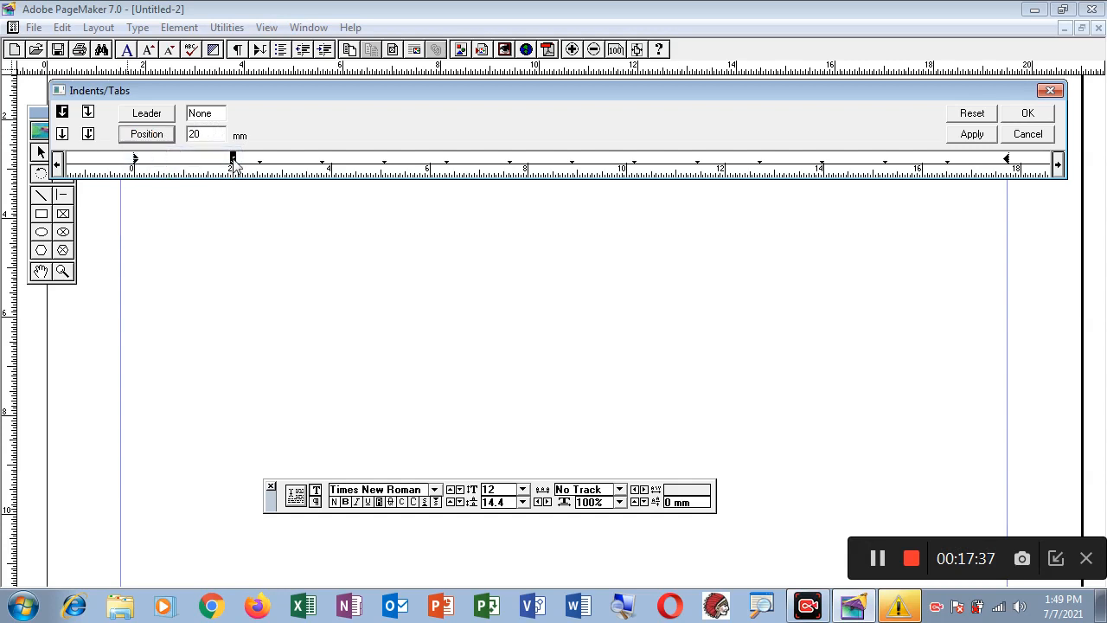
# Step: Add a second left tab stop at 40 mm
pyautogui.moveTo(212, 136); pyautogui.dragTo(183, 138)
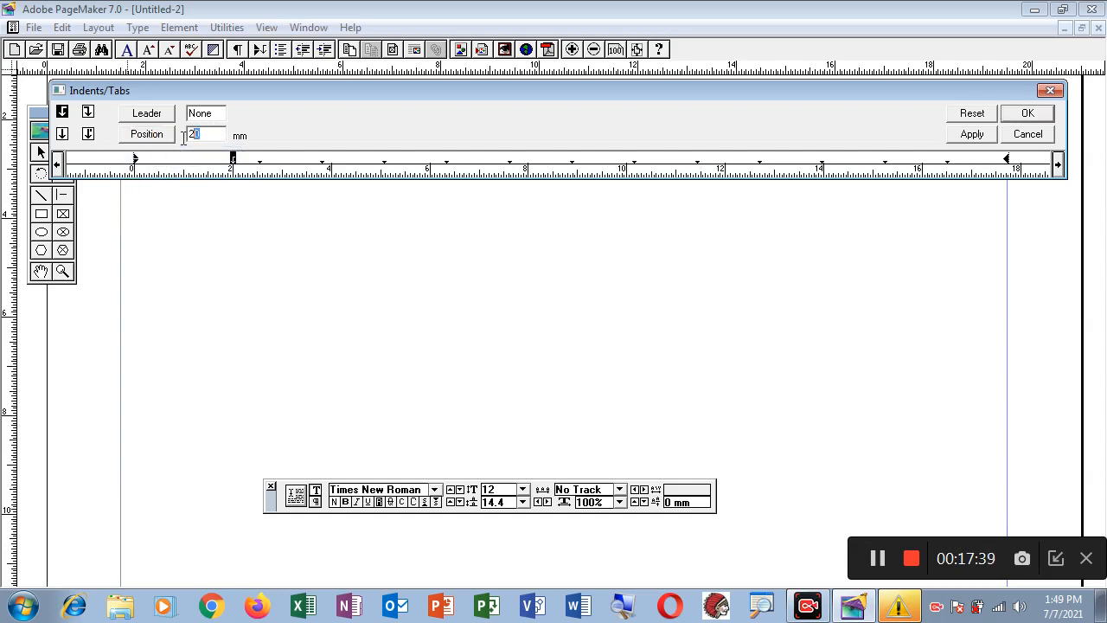
pyautogui.write('4')
pyautogui.click(147, 136)
pyautogui.click(167, 156)
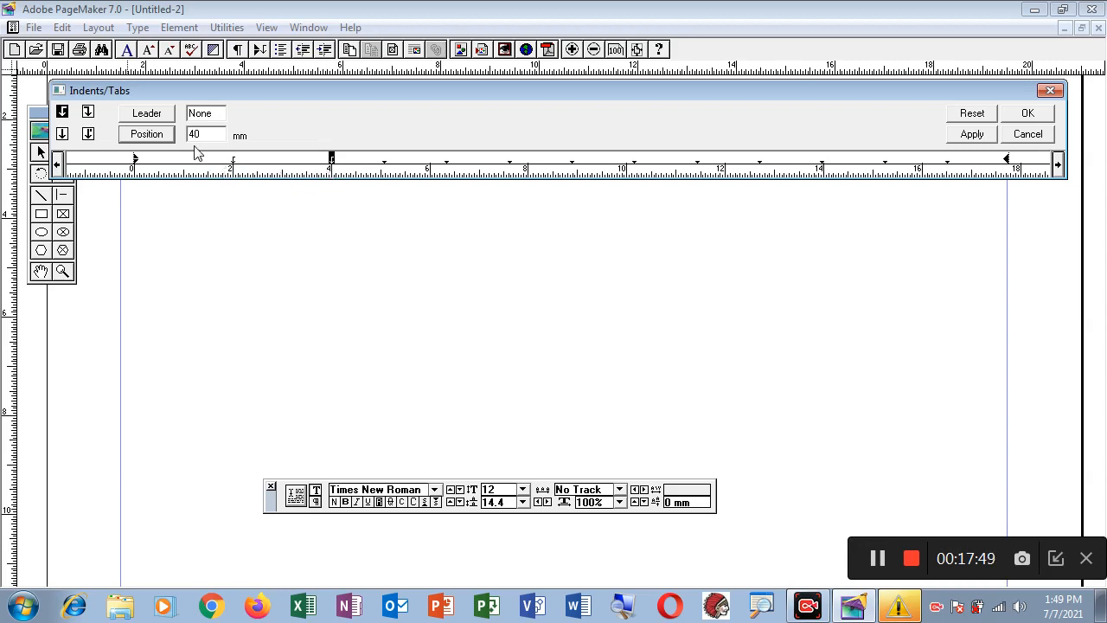
# Step: Add a left tab stop at 80 mm and delete it again
pyautogui.moveTo(209, 137); pyautogui.dragTo(152, 135)
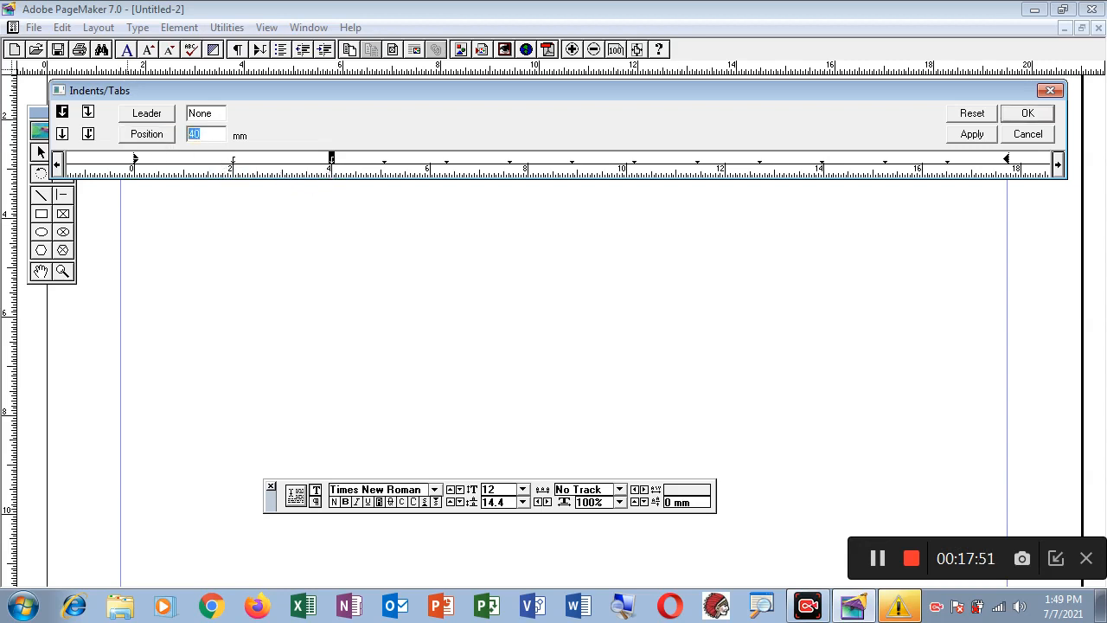
pyautogui.write('80')
pyautogui.click(149, 137)
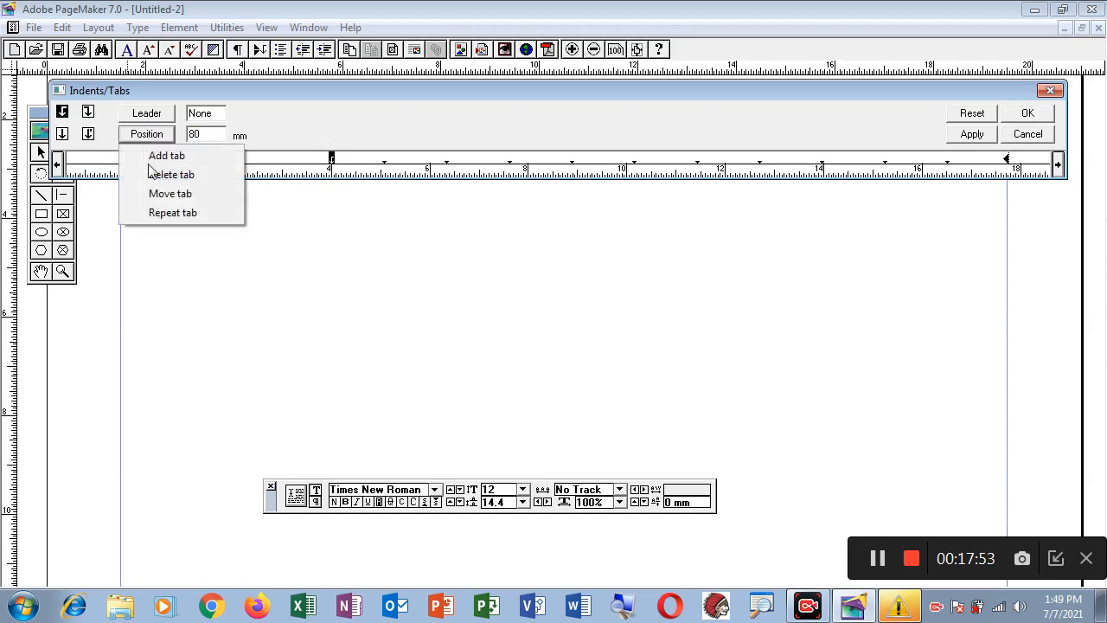
pyautogui.click(168, 155)
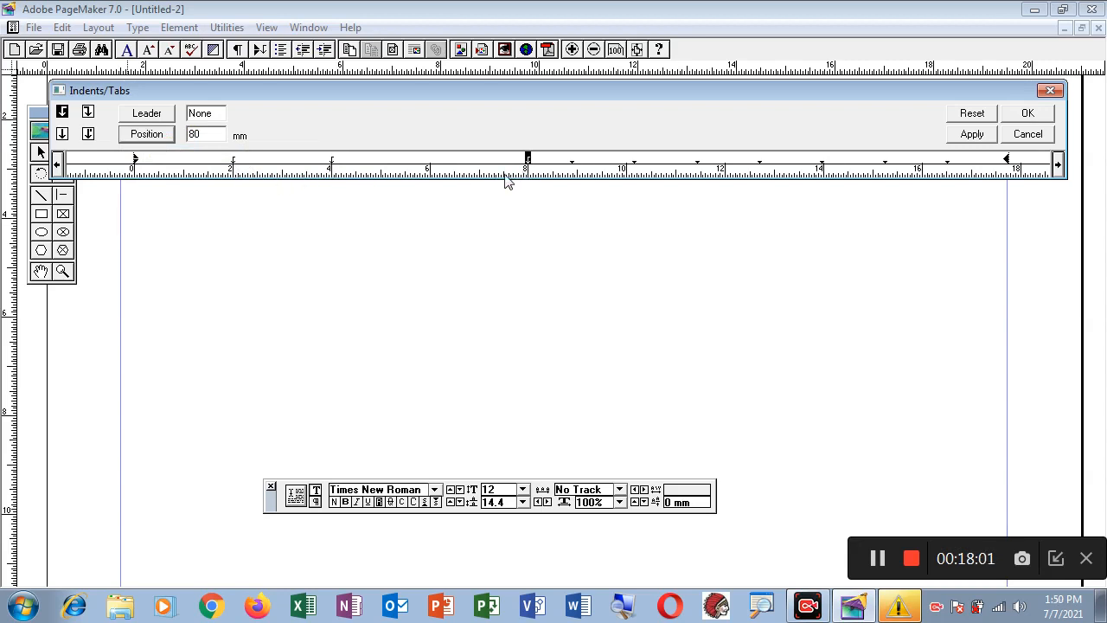
pyautogui.click(145, 137)
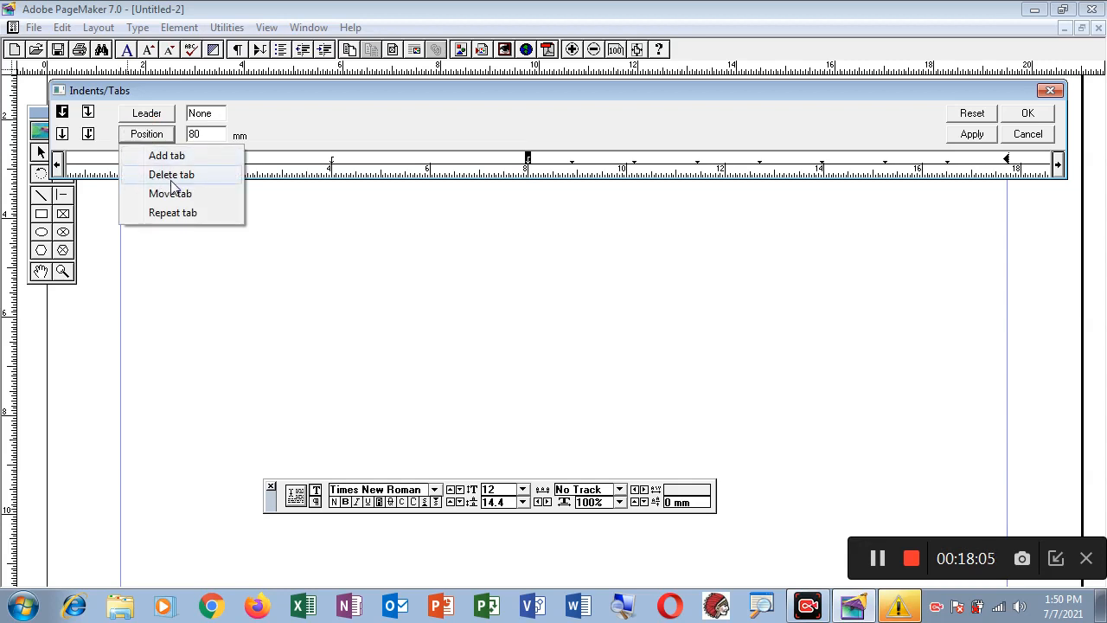
pyautogui.click(170, 178)
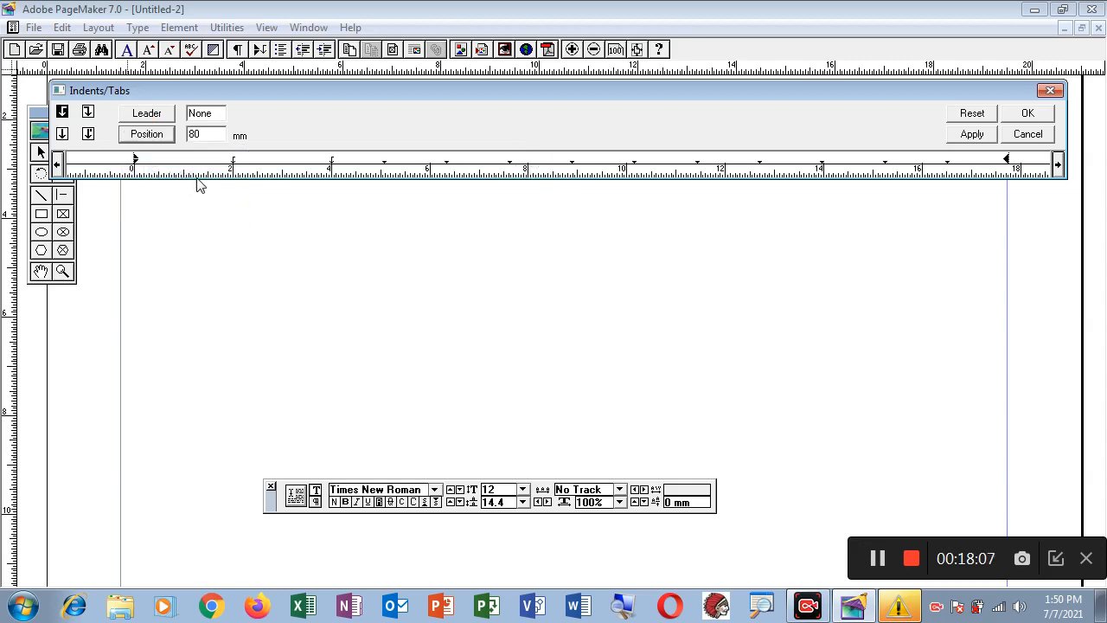
# Step: Move the 40 mm tab stop to 60 mm
pyautogui.click(149, 137)
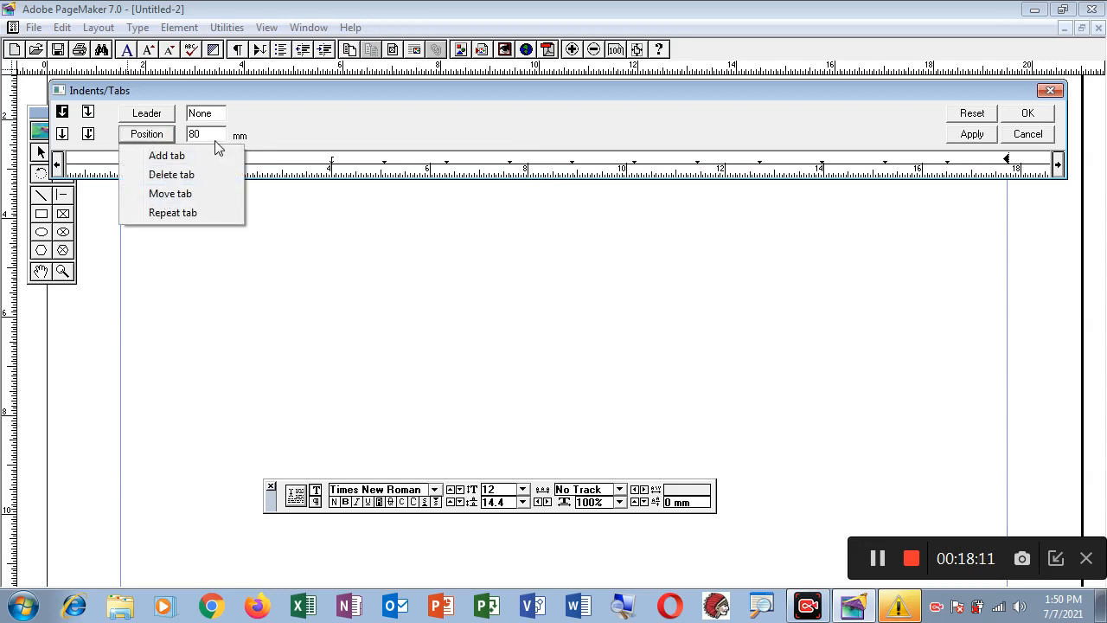
pyautogui.click(165, 139)
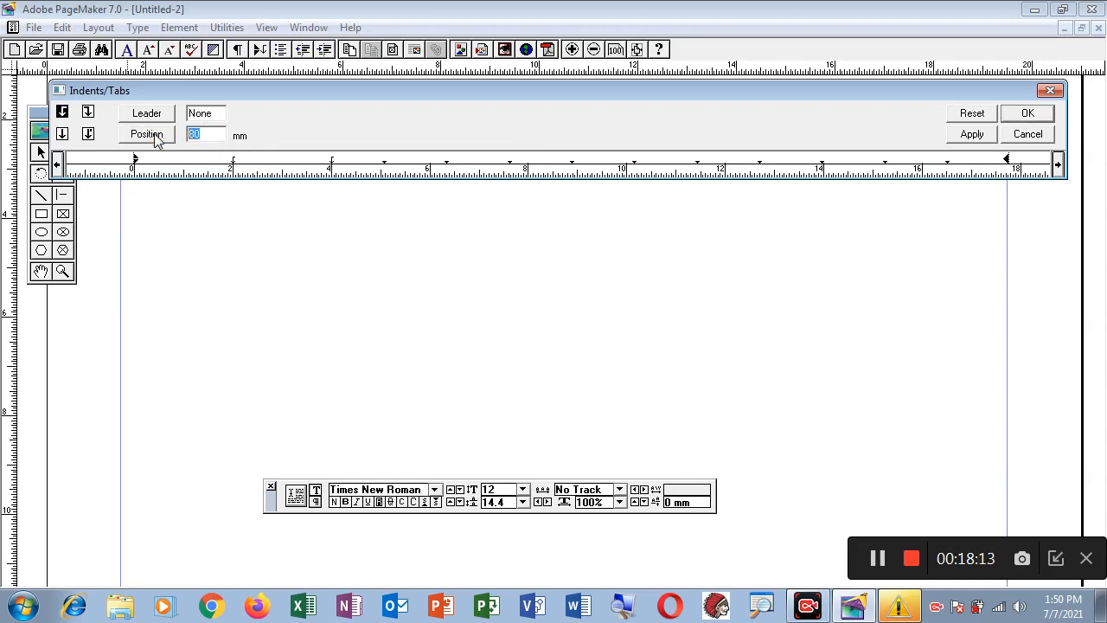
pyautogui.write('40')
pyautogui.click(147, 139)
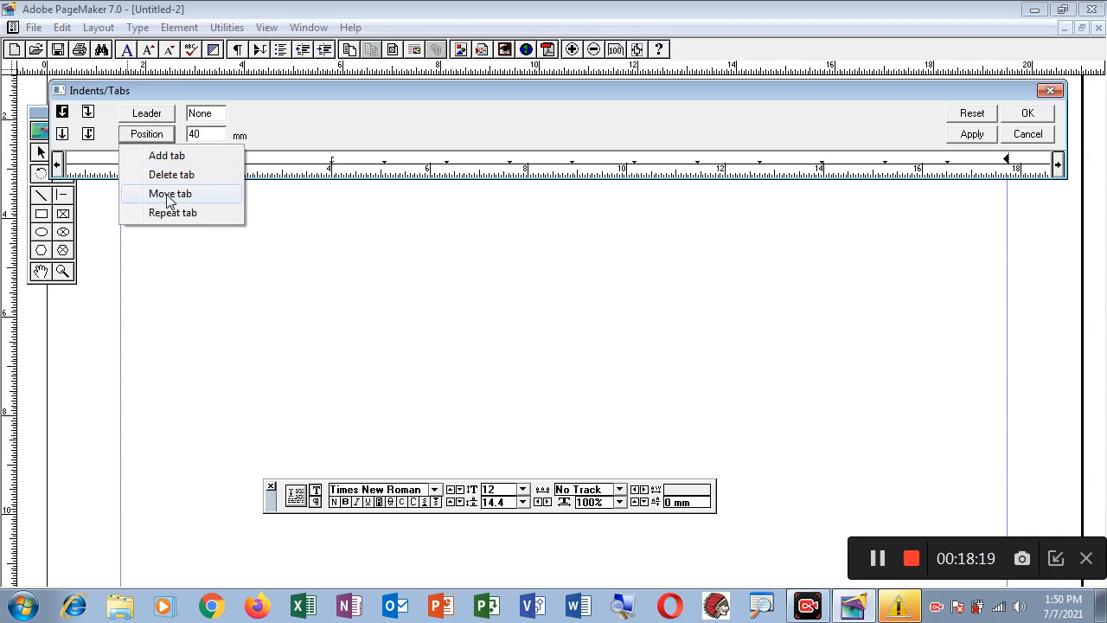
pyautogui.click(300, 112)
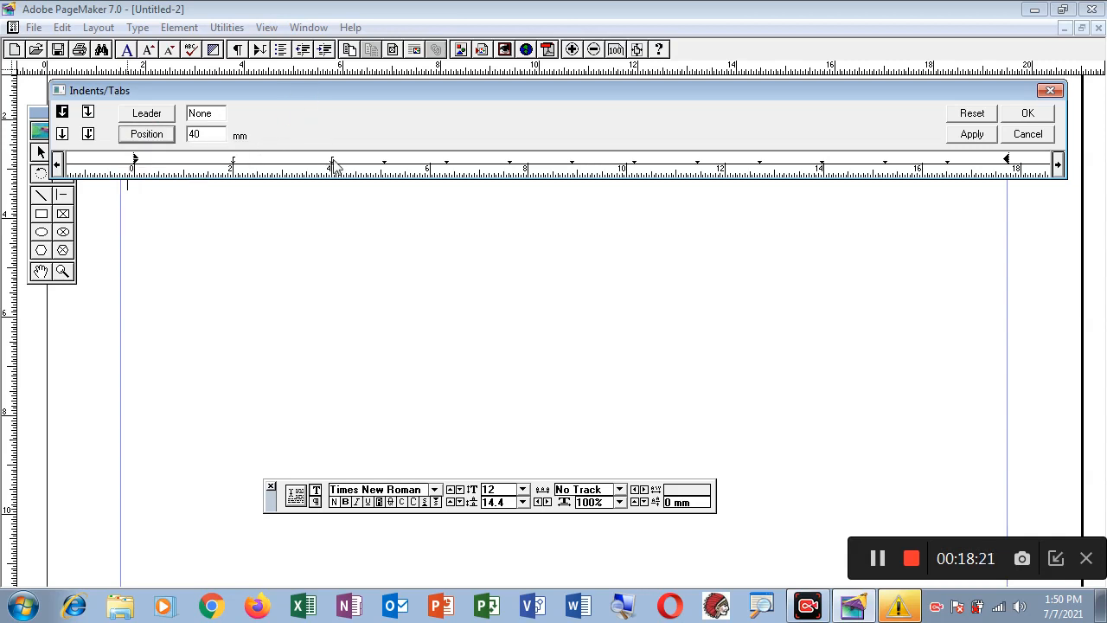
pyautogui.click(332, 162)
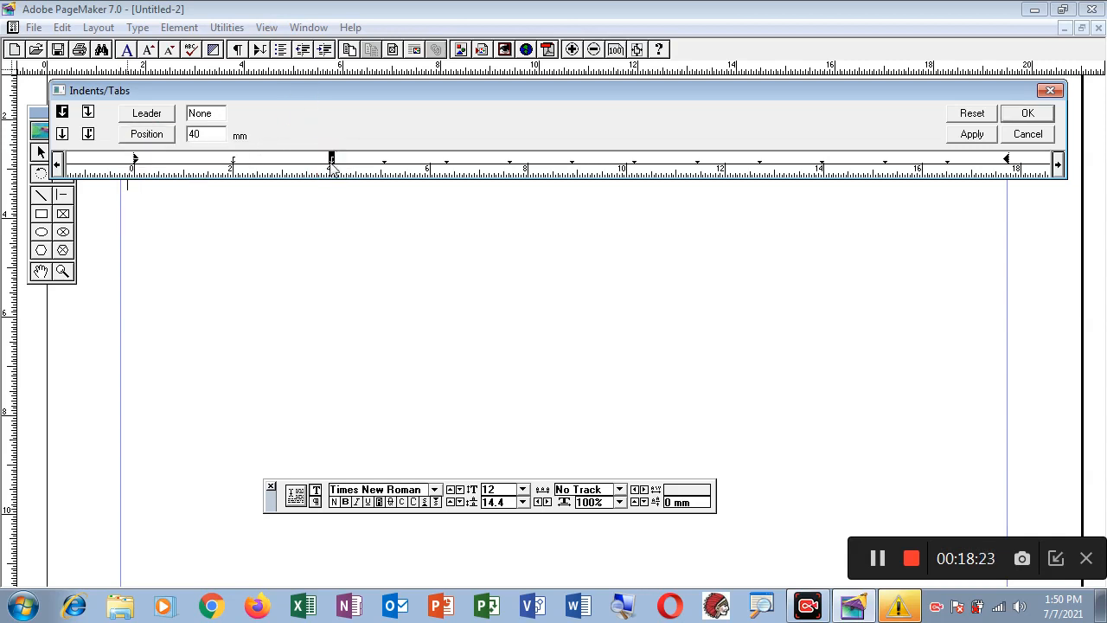
pyautogui.doubleClick(203, 136)
pyautogui.write('6')
pyautogui.click(154, 138)
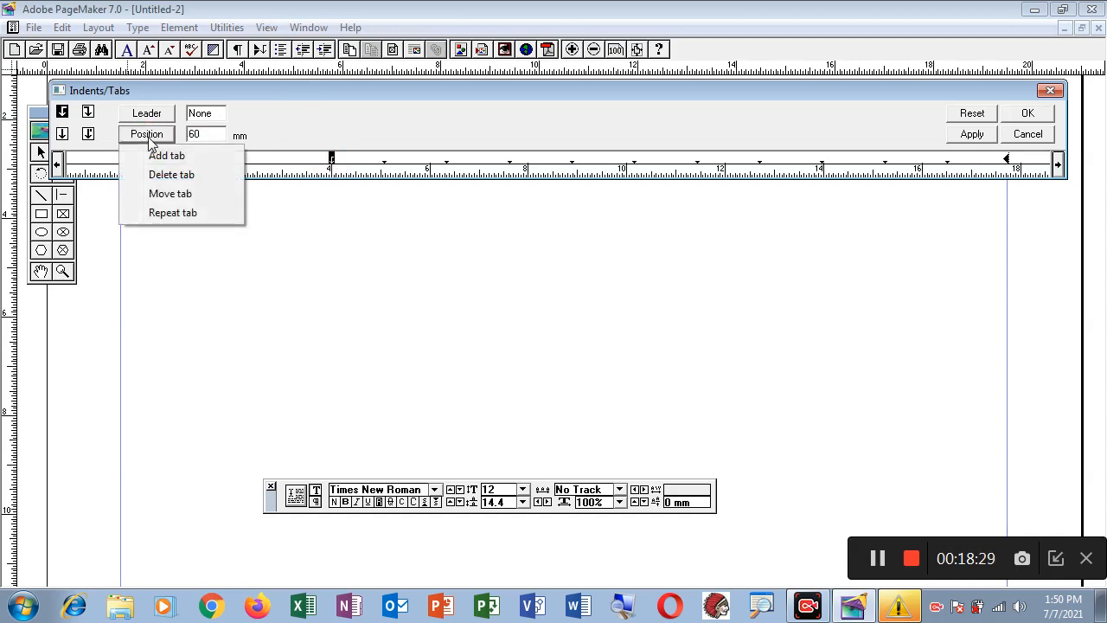
pyautogui.click(171, 195)
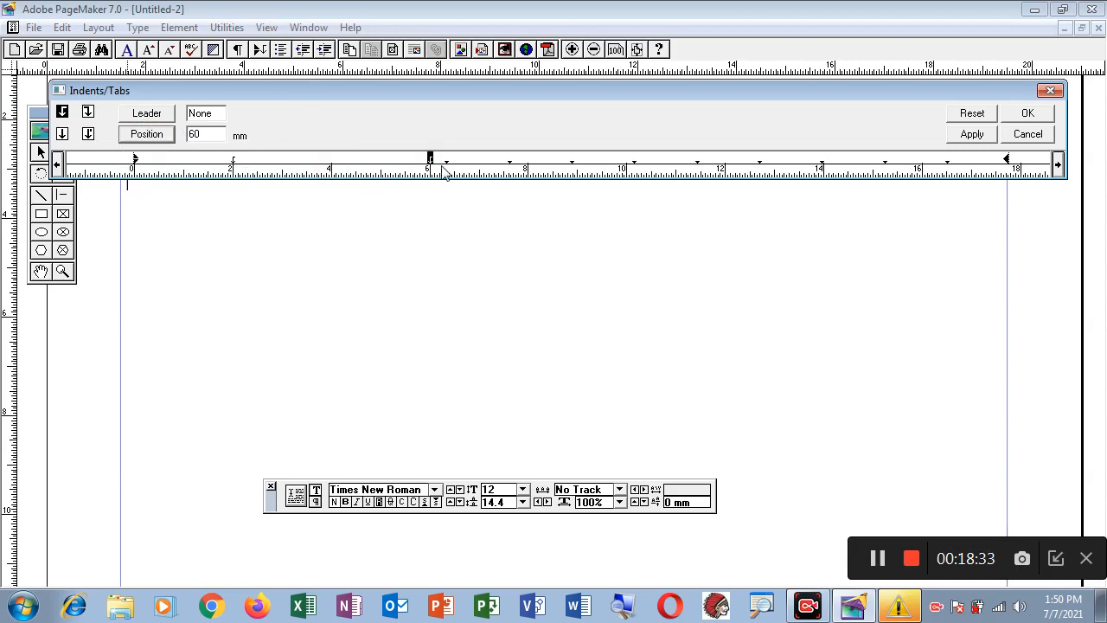
# Step: Repeat the 60 mm tab stop at equal intervals along the rest of the ruler
pyautogui.click(144, 137)
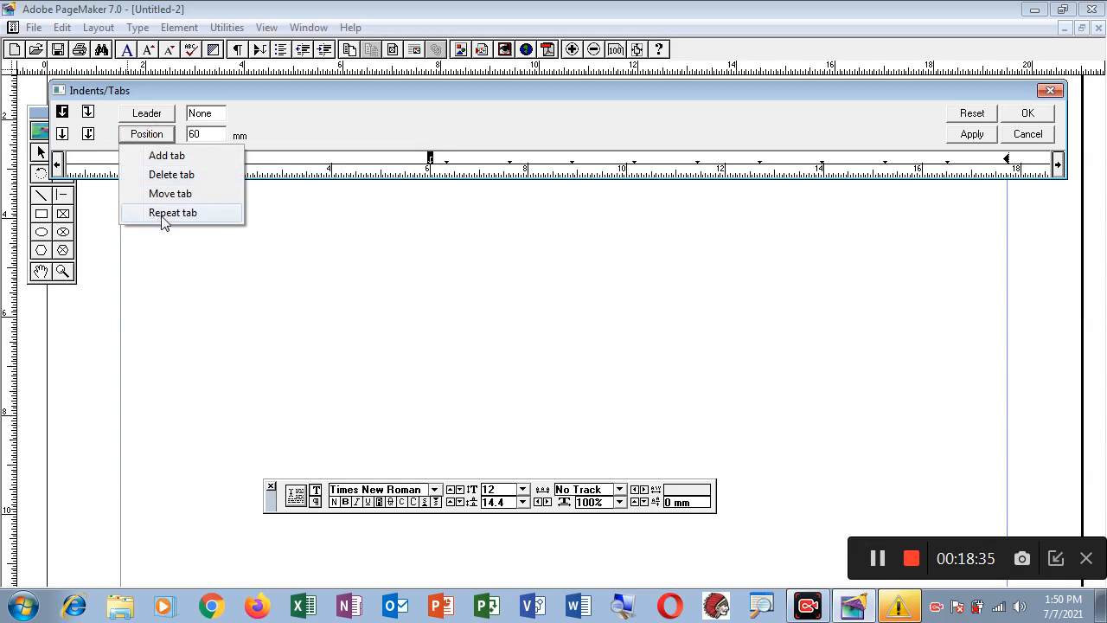
pyautogui.click(164, 216)
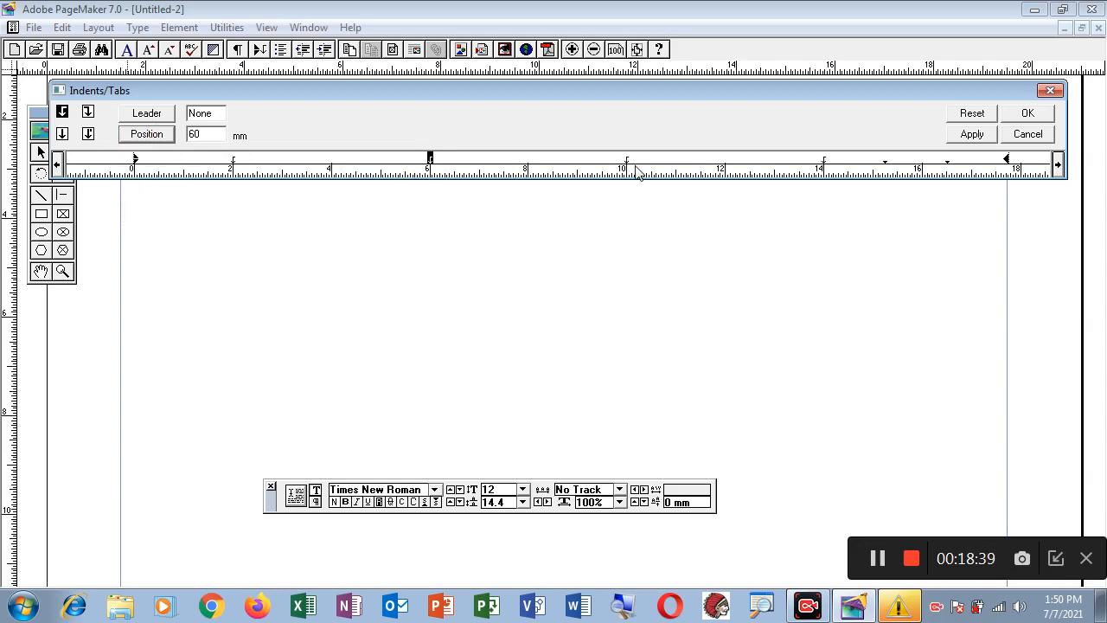
pyautogui.click(151, 137)
pyautogui.click(180, 213)
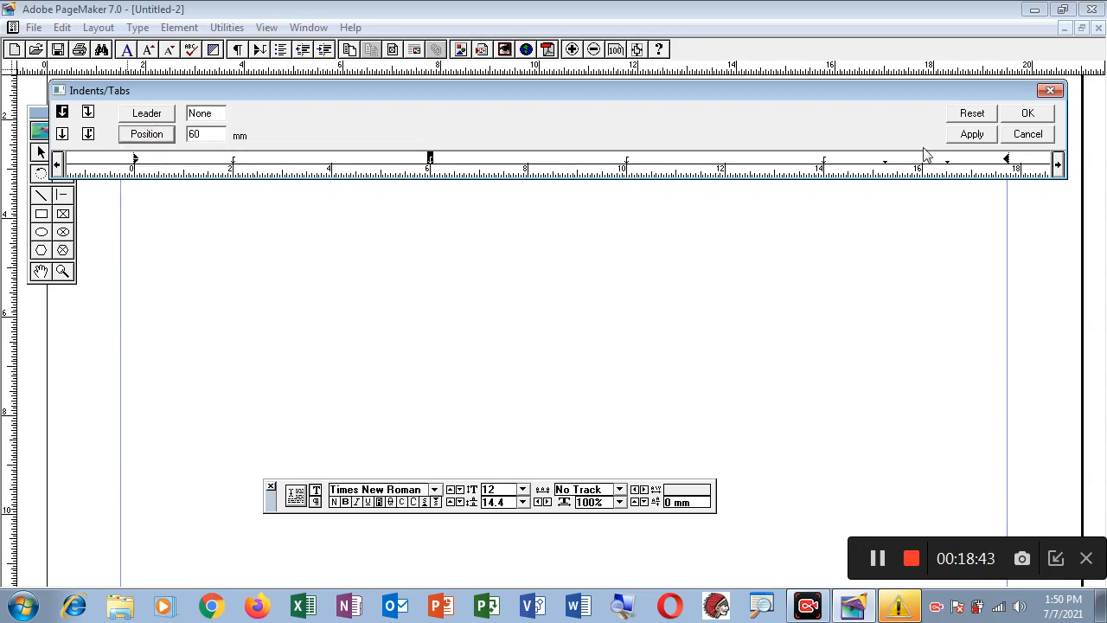